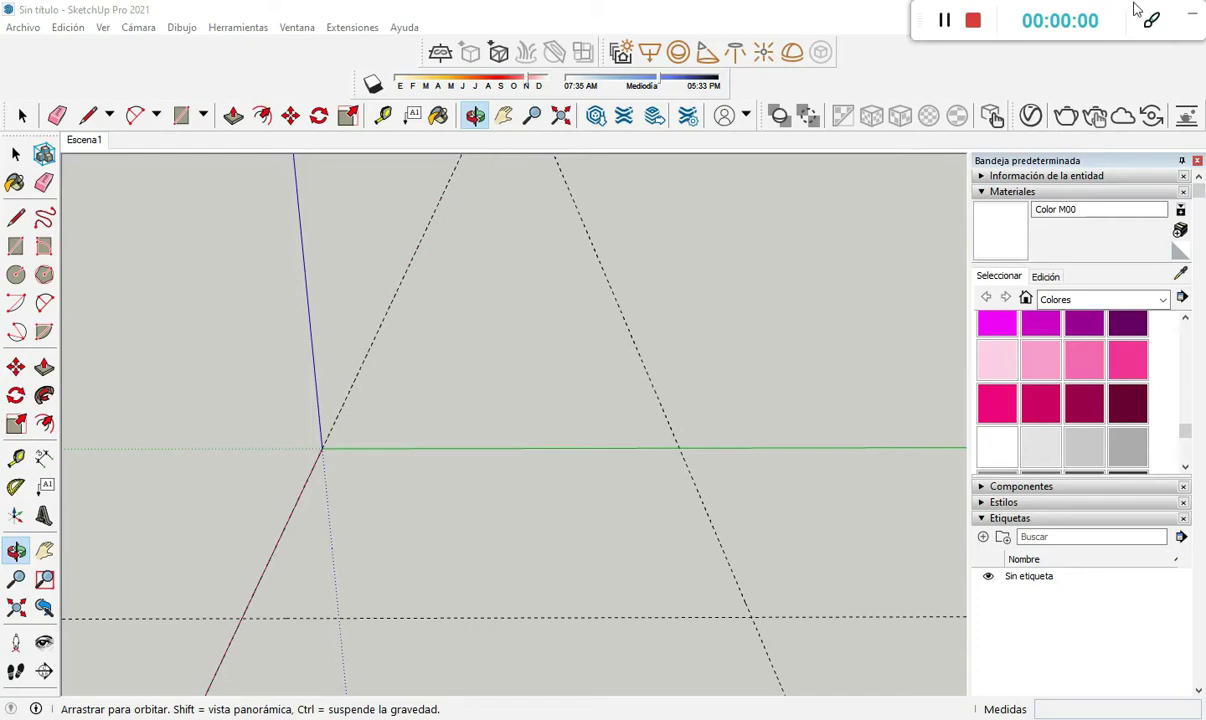
Draw a rectangle about 17' 11 15/16" by 22' 10 5/8" from the origin to the opposite intersection of the guide lines.
left_click(1192, 22)
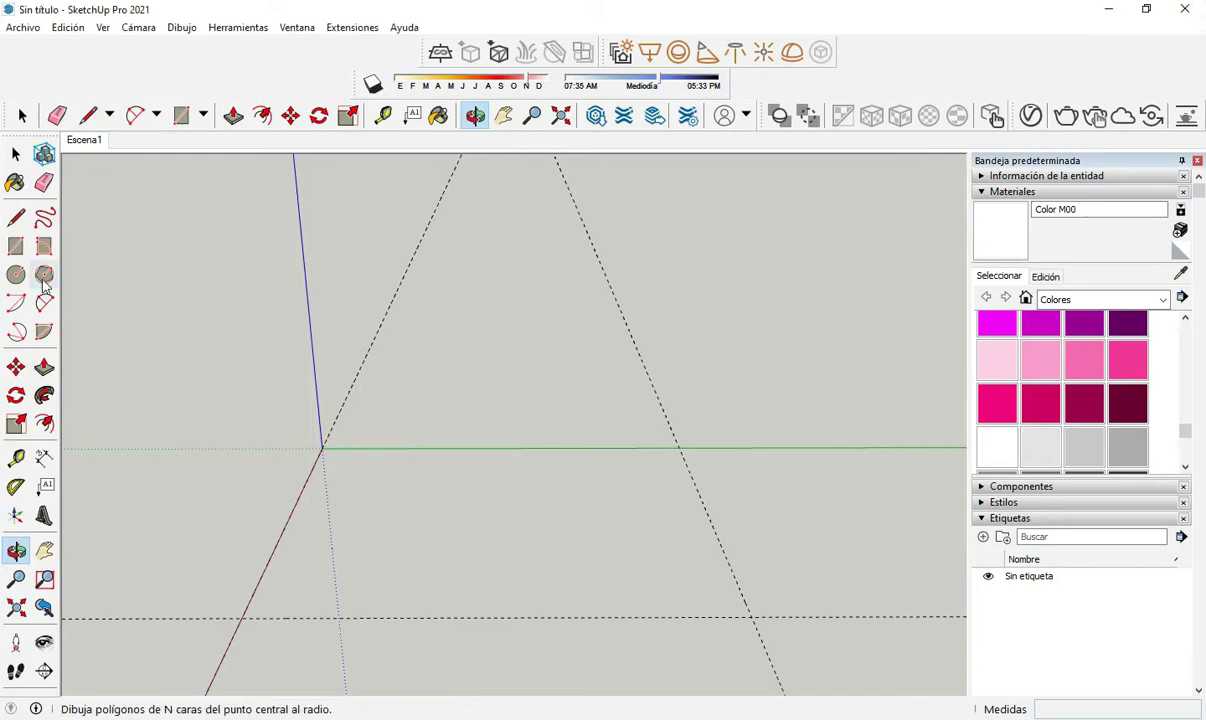
left_click(16, 247)
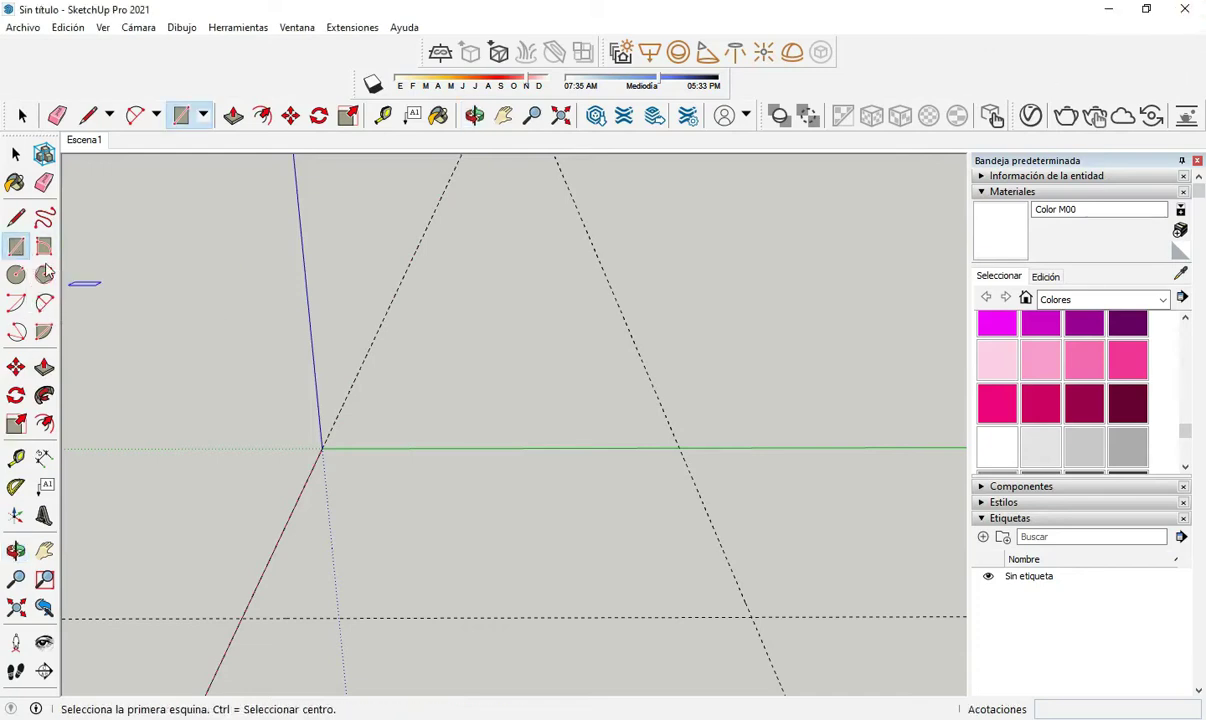
left_click(321, 447)
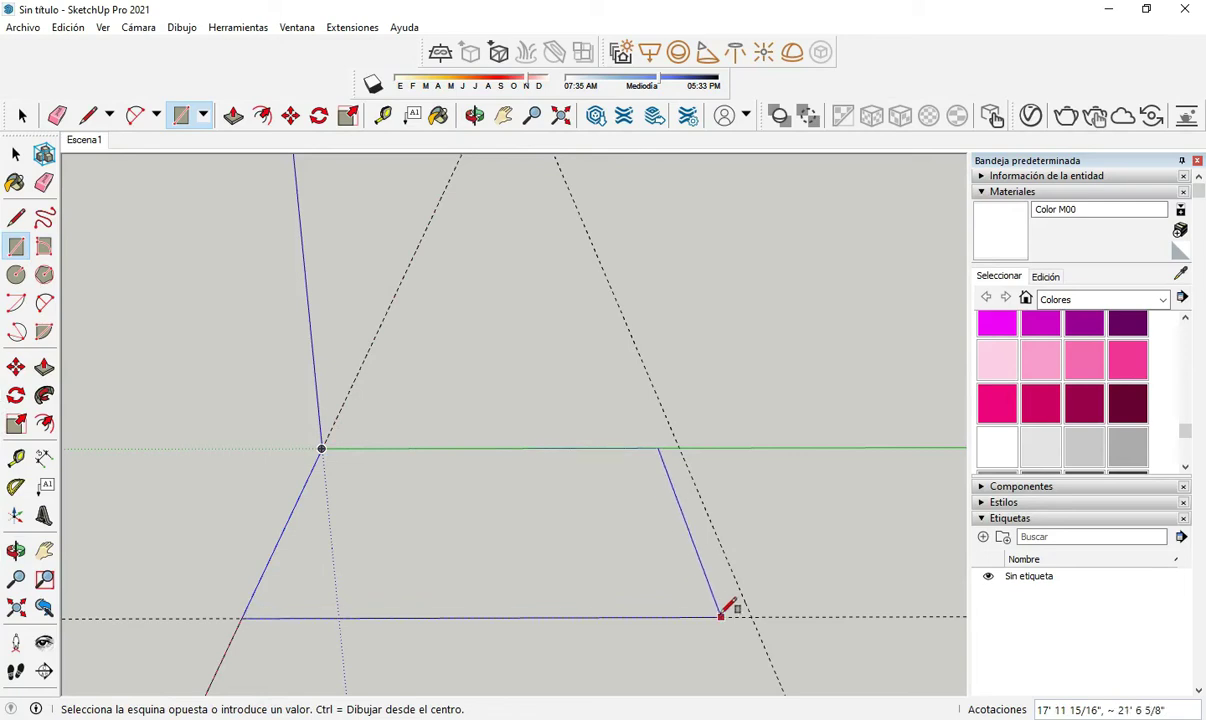
left_click(752, 615)
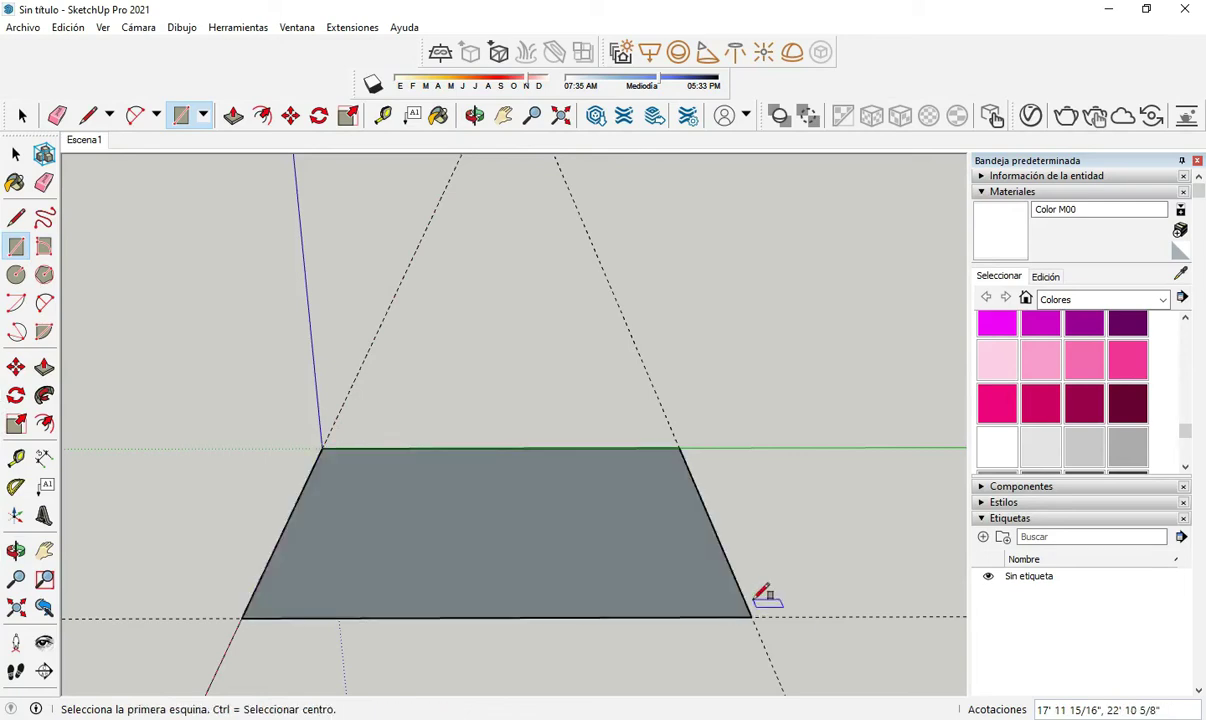
Push/Pull the floor rectangle upward into a room-sized box.
scroll(762, 596, "down", 2)
middle_click_drag(733, 580, 557, 533)
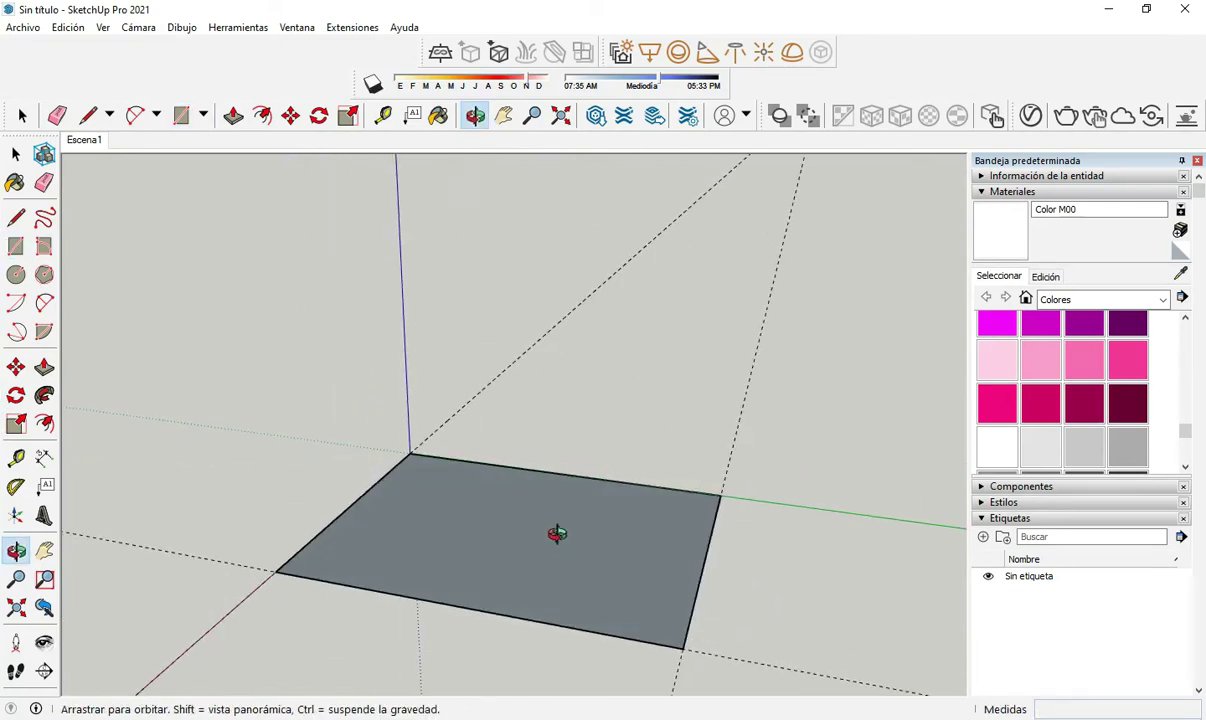
left_click(16, 153)
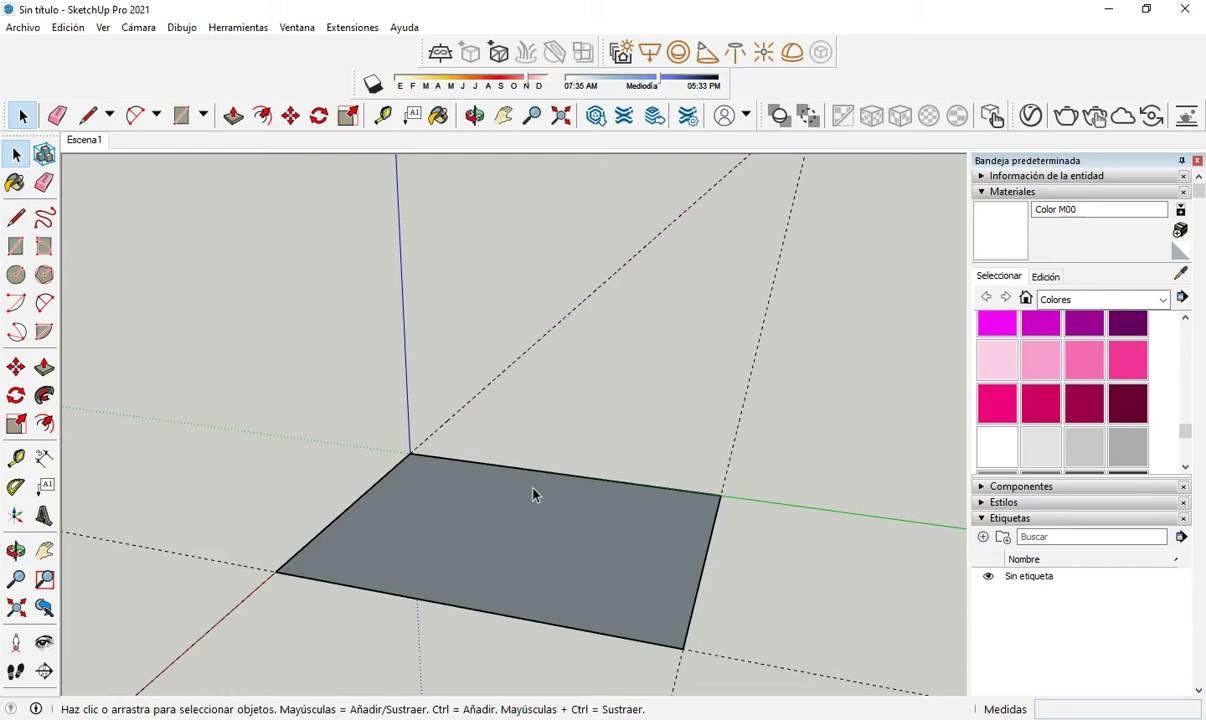
key("p")
left_click_drag(573, 566, 560, 298)
left_click(22, 115)
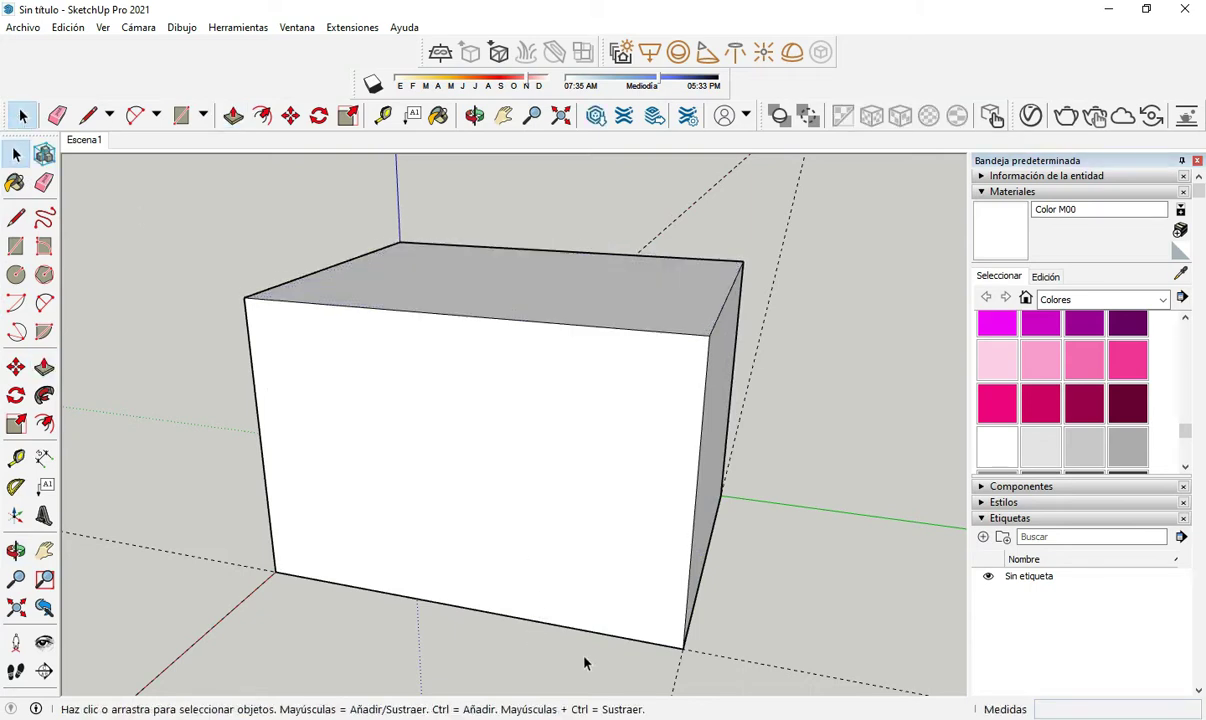
Delete the guide lines running past the box's right side and the box's front face.
left_click_drag(760, 271, 759, 262)
left_click(527, 508)
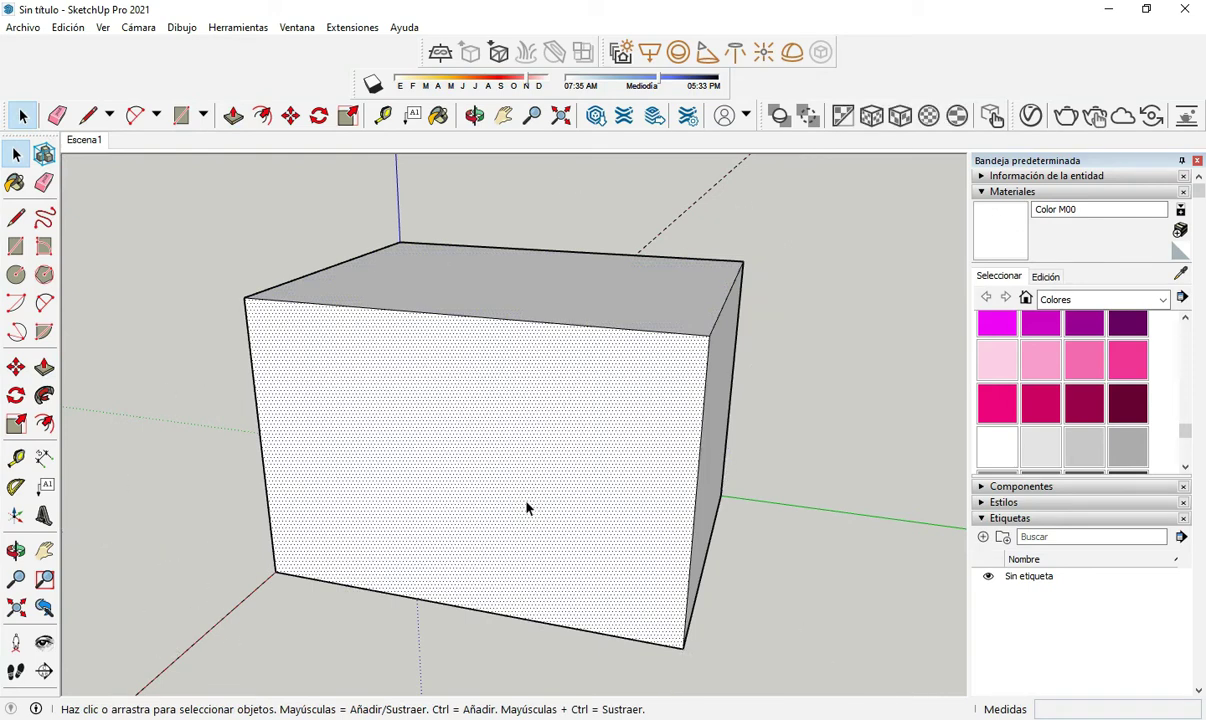
key("Delete")
Make all connected faces and edges of the open-fronted room into a group, then deselect it.
key("o")
left_click_drag(579, 471, 490, 375)
left_click(19, 116)
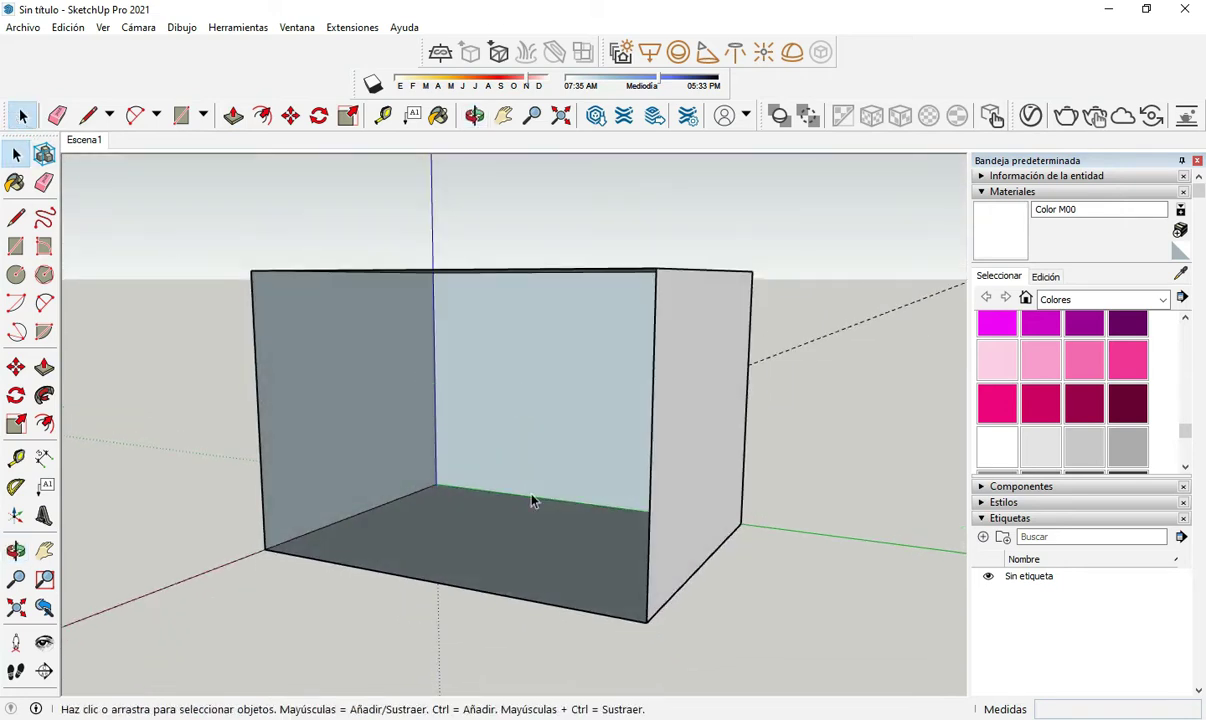
triple_click(533, 525)
right_click(533, 524)
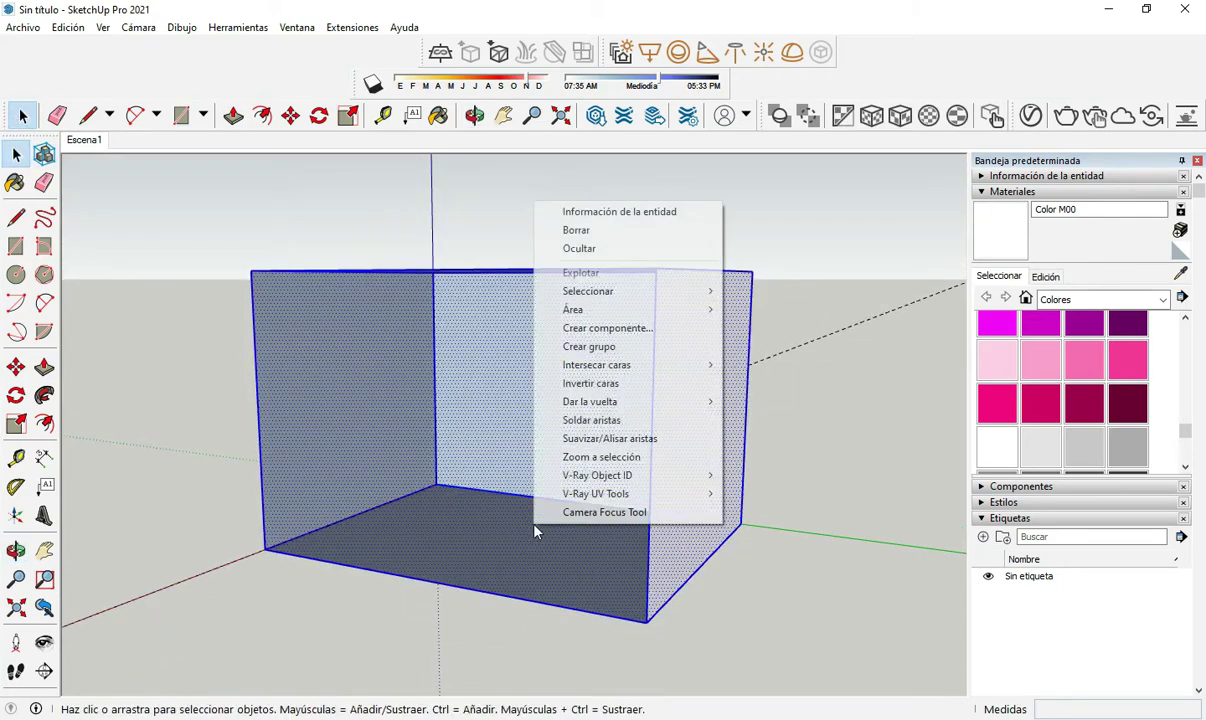
left_click(622, 349)
left_click(785, 485)
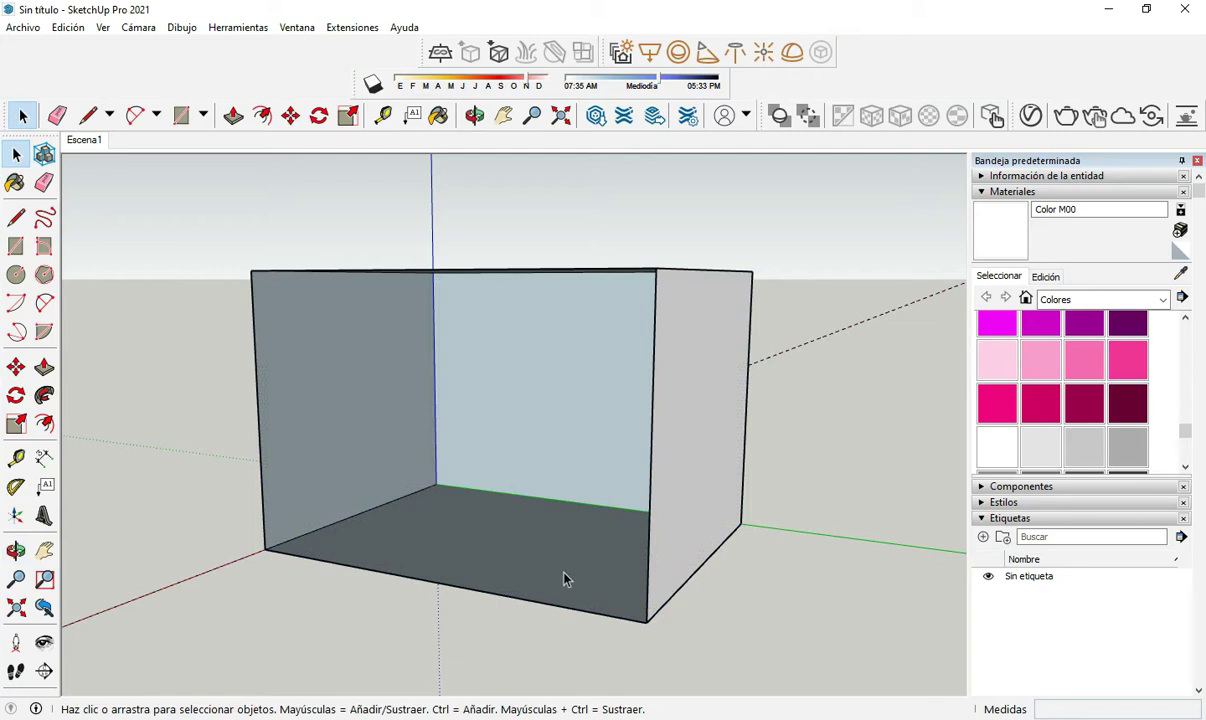
Draw a rectangle about 7' 10 1/8" by 2' 1/8" on the floor near the back-left corner and pull it up into a block.
scroll(440, 488, "up", 2)
scroll(498, 506, "up", 4)
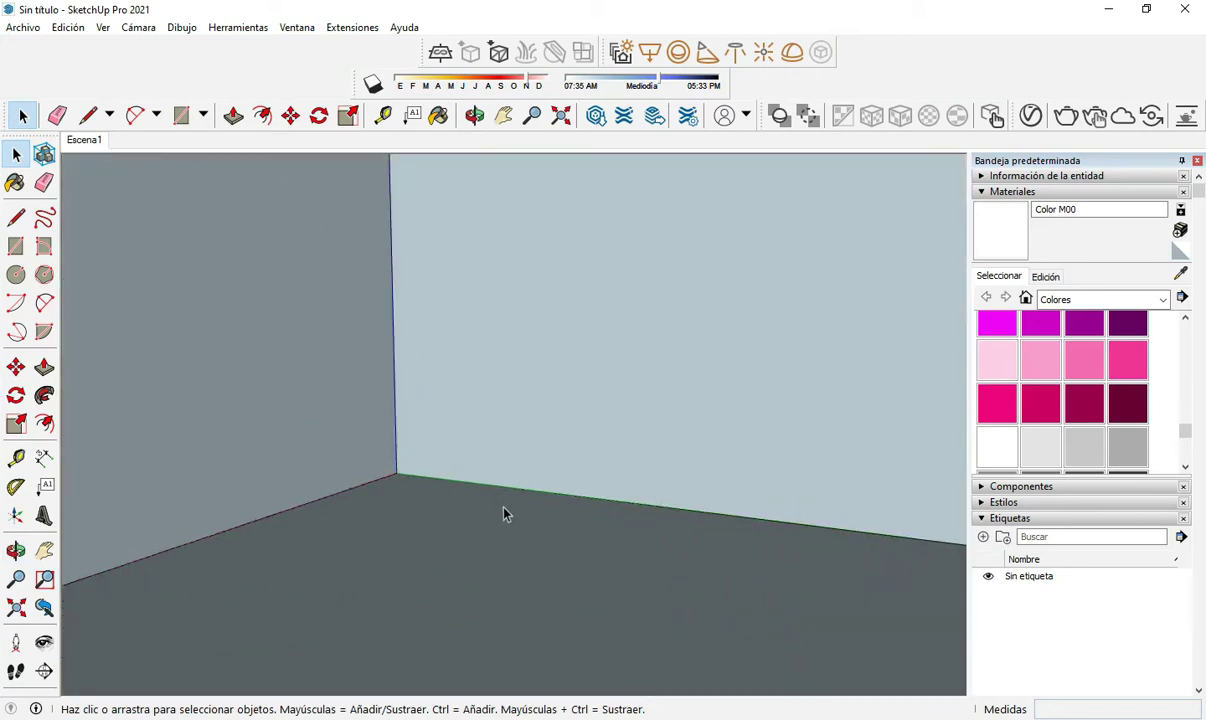
key("r")
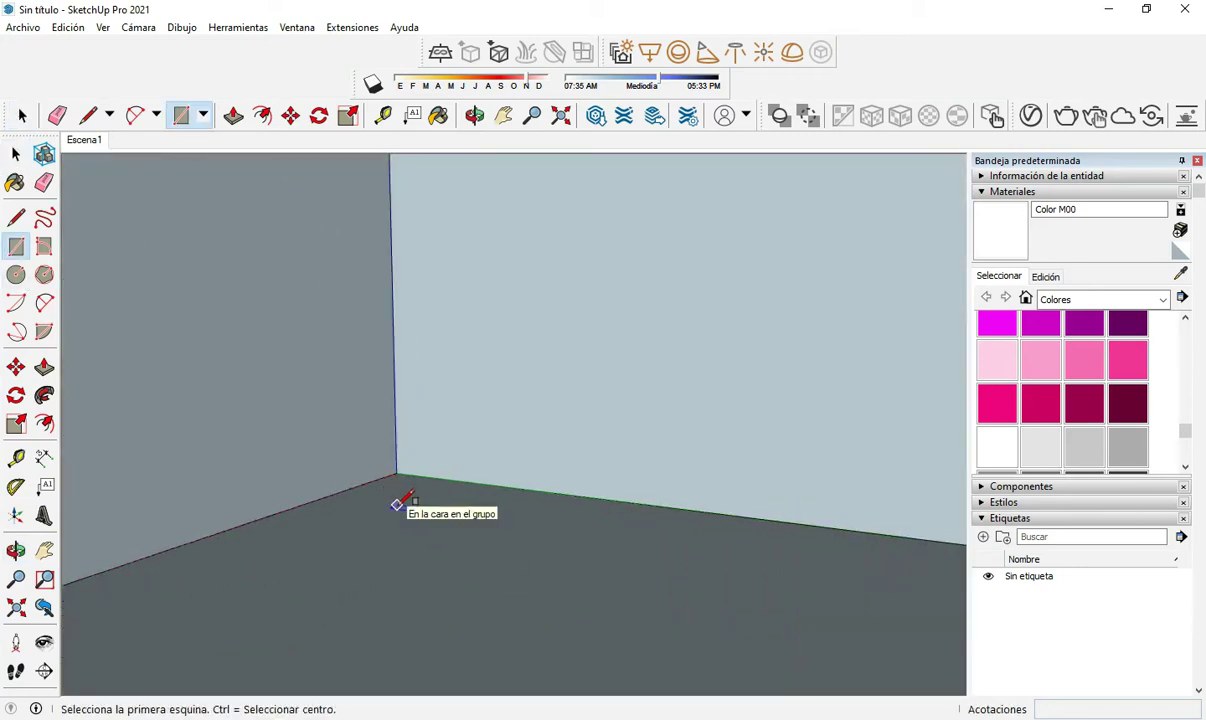
left_click(406, 511)
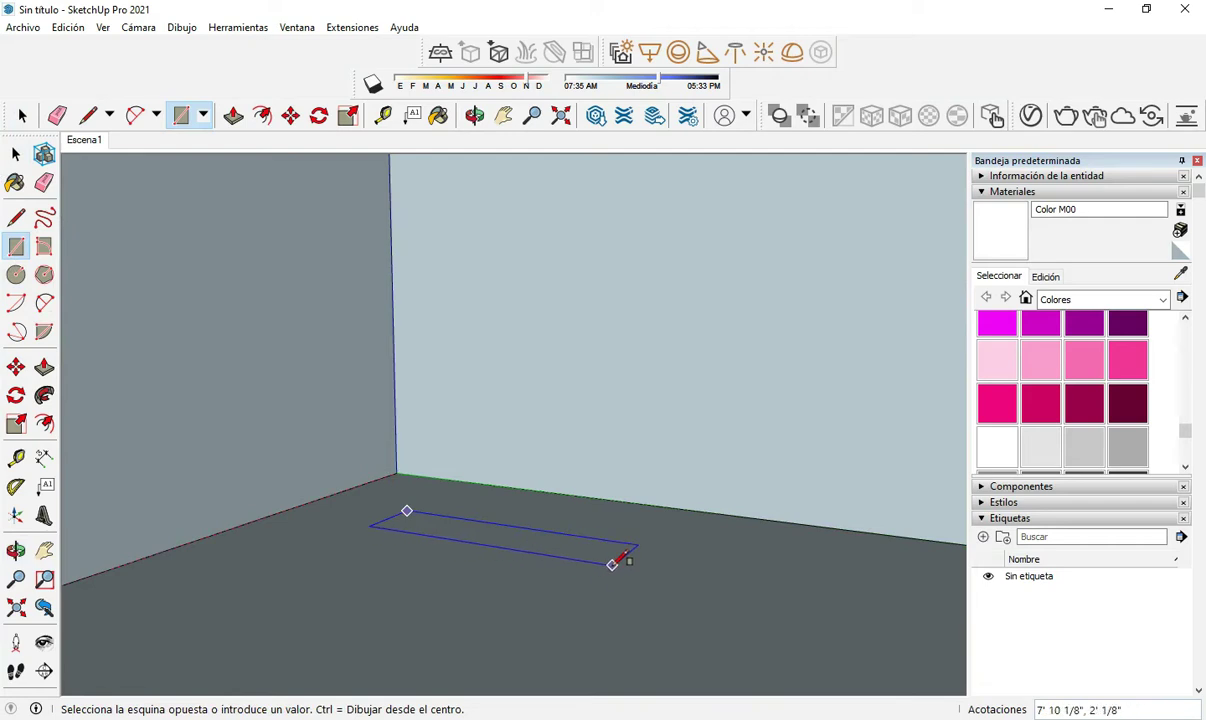
left_click(612, 564)
key("p")
left_click_drag(562, 538, 556, 311)
Raise the block's top face and push its front face back about 1' 8 7/8" to form a thin upright panel.
key("o")
left_click_drag(598, 425, 527, 389)
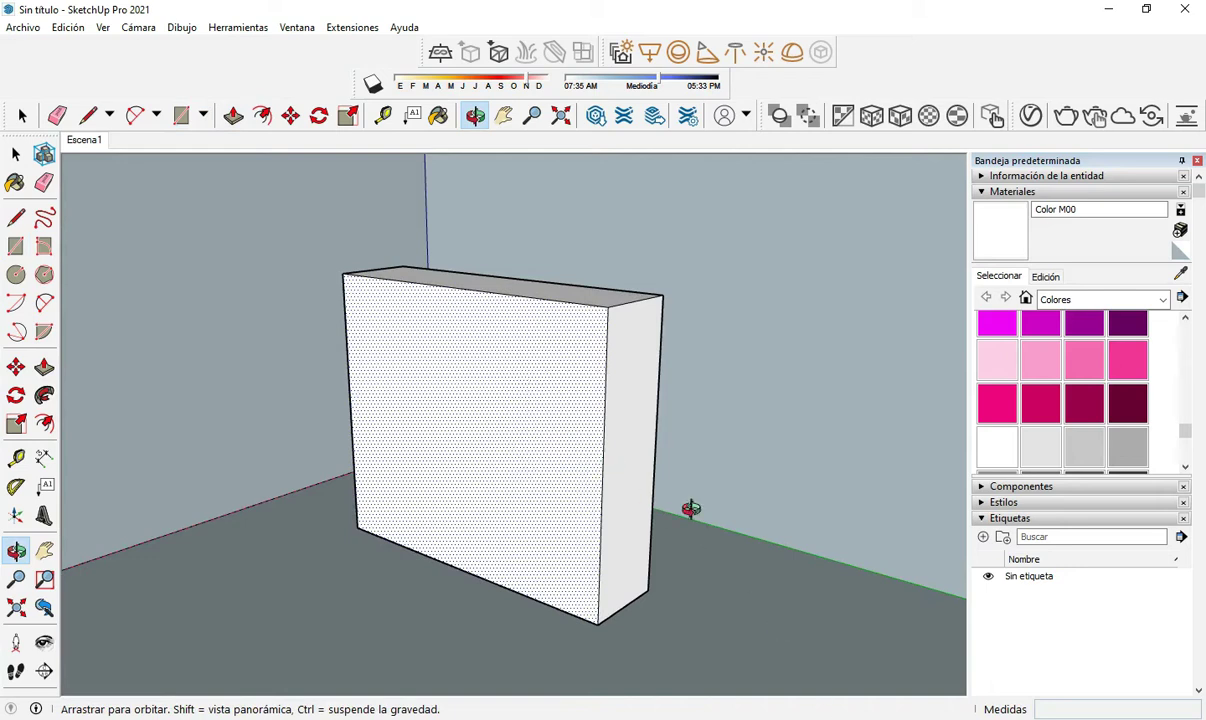
key("p")
left_click_drag(570, 297, 568, 236)
left_click_drag(573, 358, 632, 361)
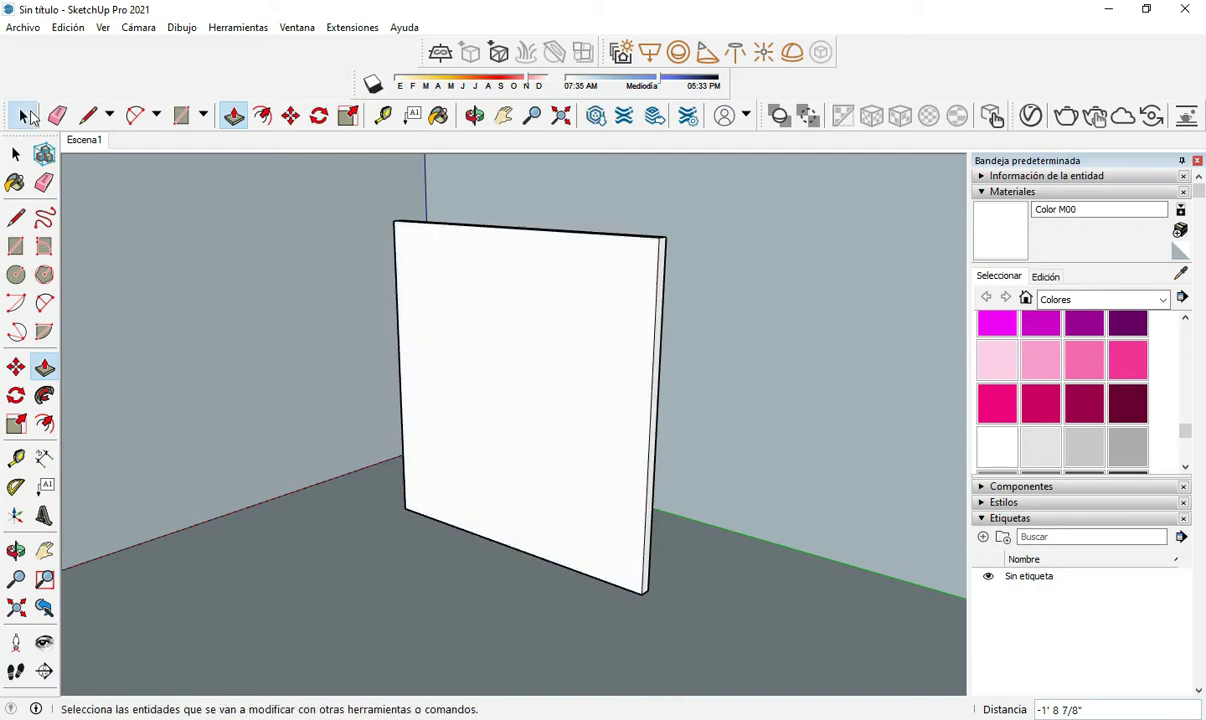
Make all faces and edges of the thin upright panel into a group.
middle_click_drag(643, 474, 606, 440)
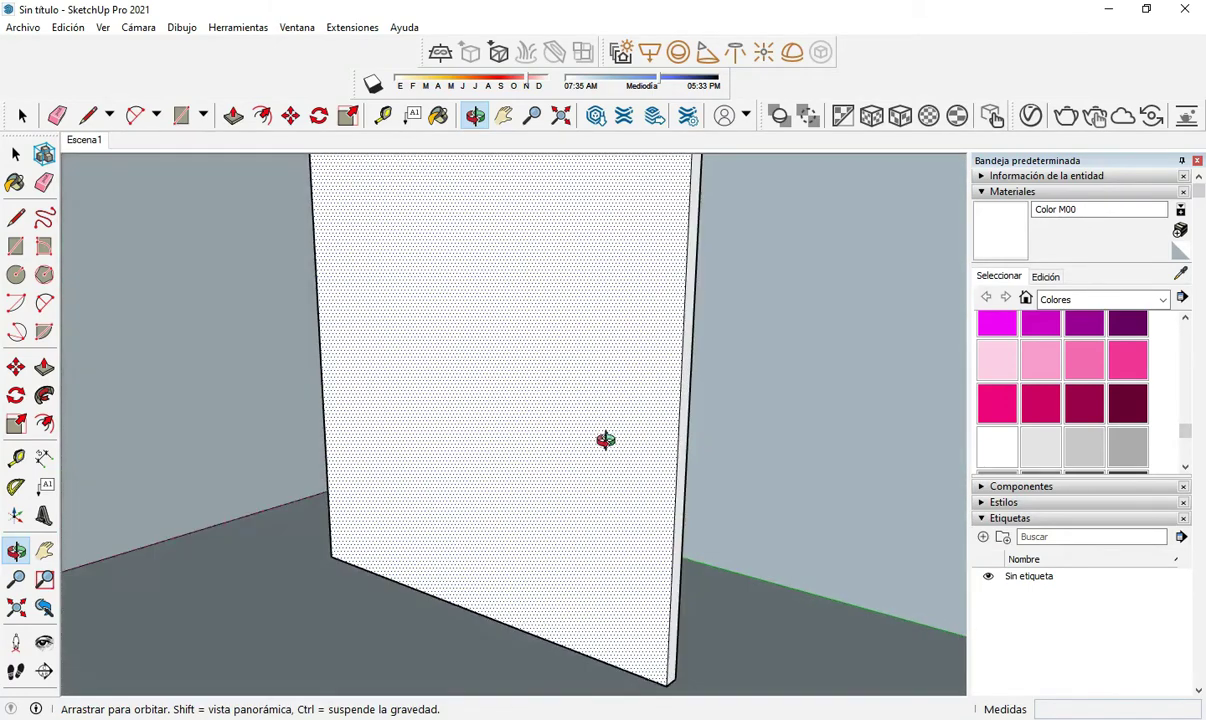
key("z")
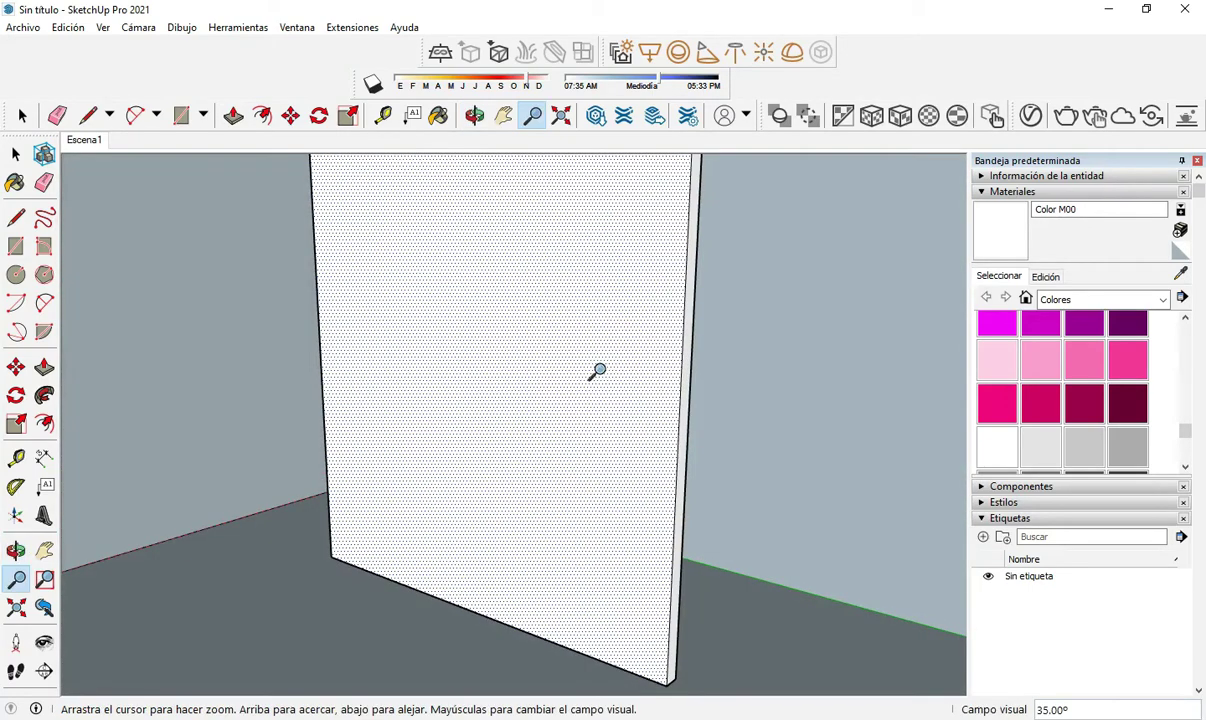
left_click_drag(595, 369, 587, 443)
left_click(16, 153)
left_click(466, 336)
right_click(466, 336)
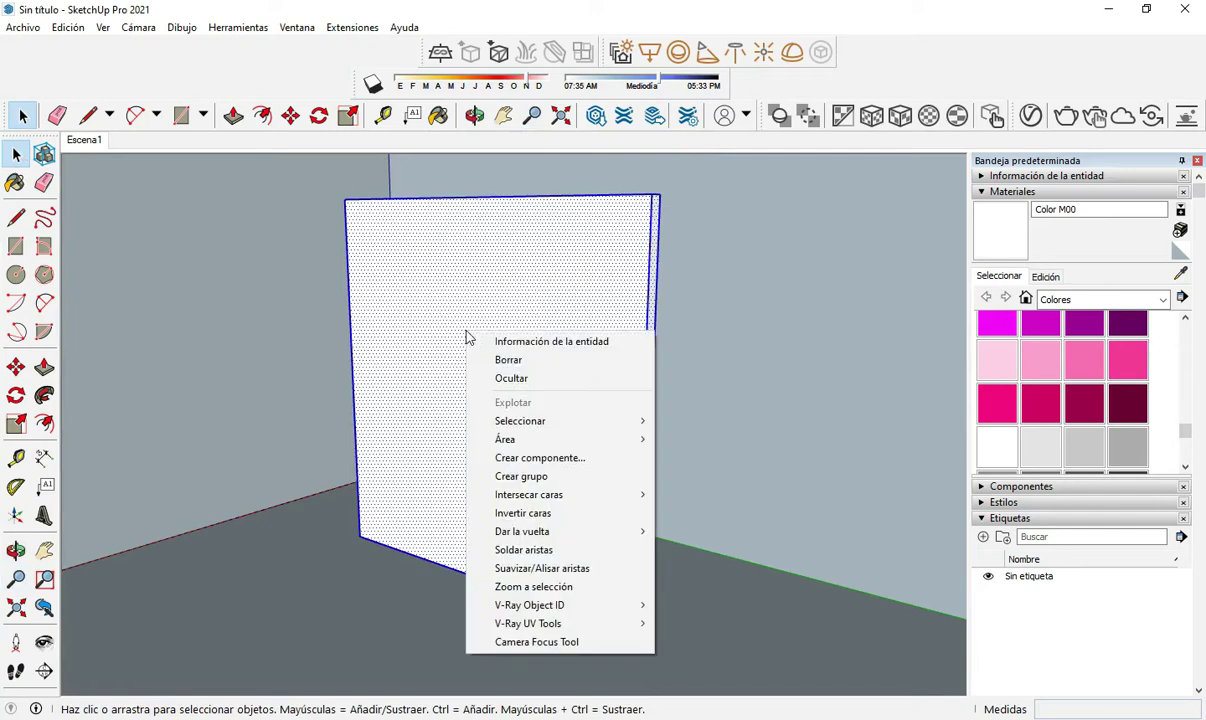
left_click(521, 476)
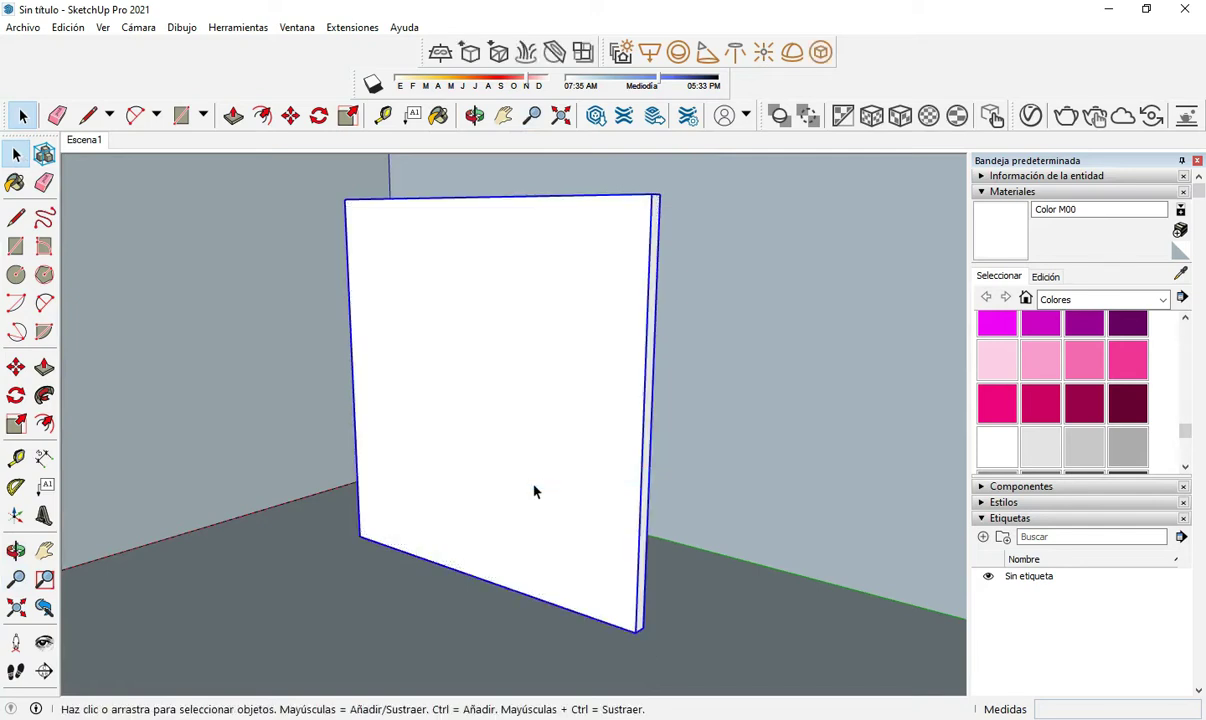
scroll(534, 491, "down", 1)
key("o")
left_click_drag(493, 504, 558, 508)
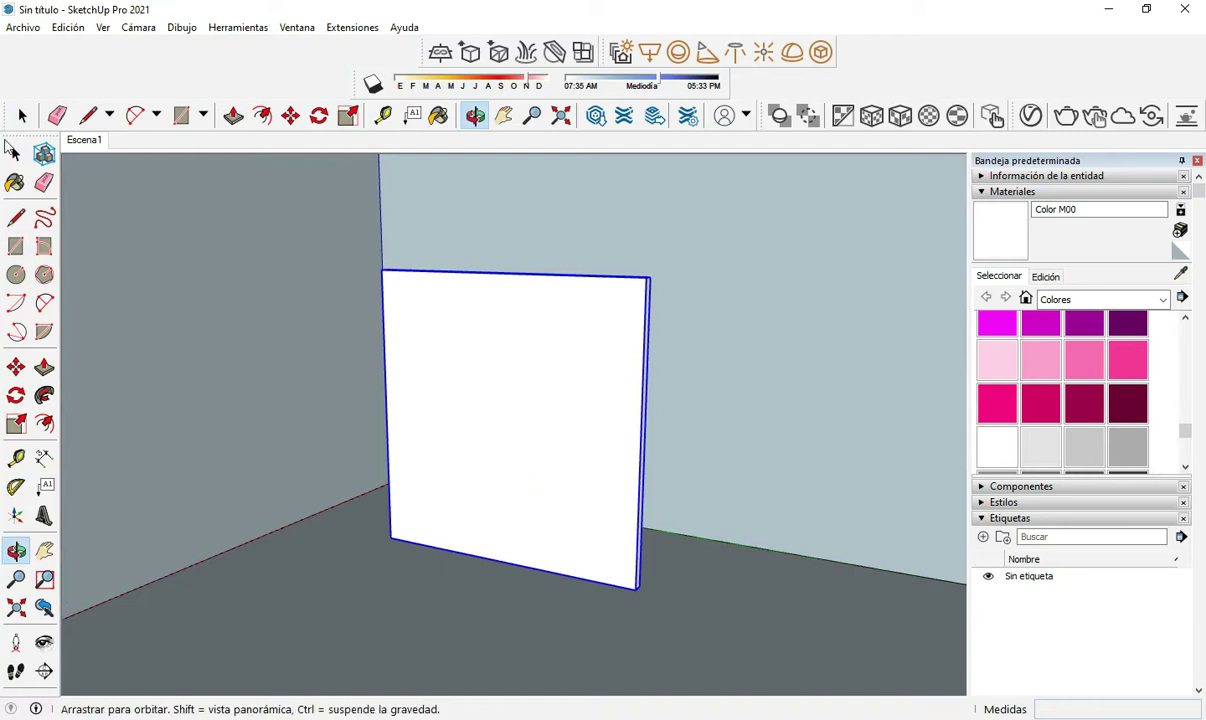
left_click(15, 152)
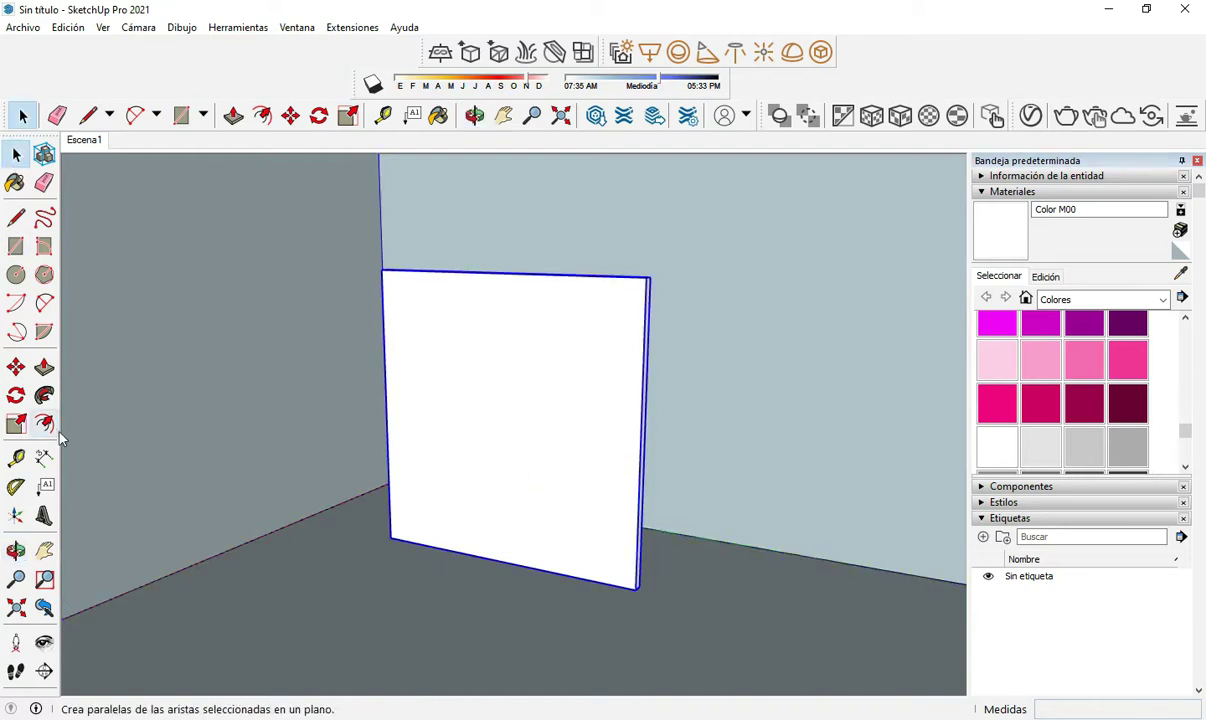
left_click(15, 395)
left_click(251, 318)
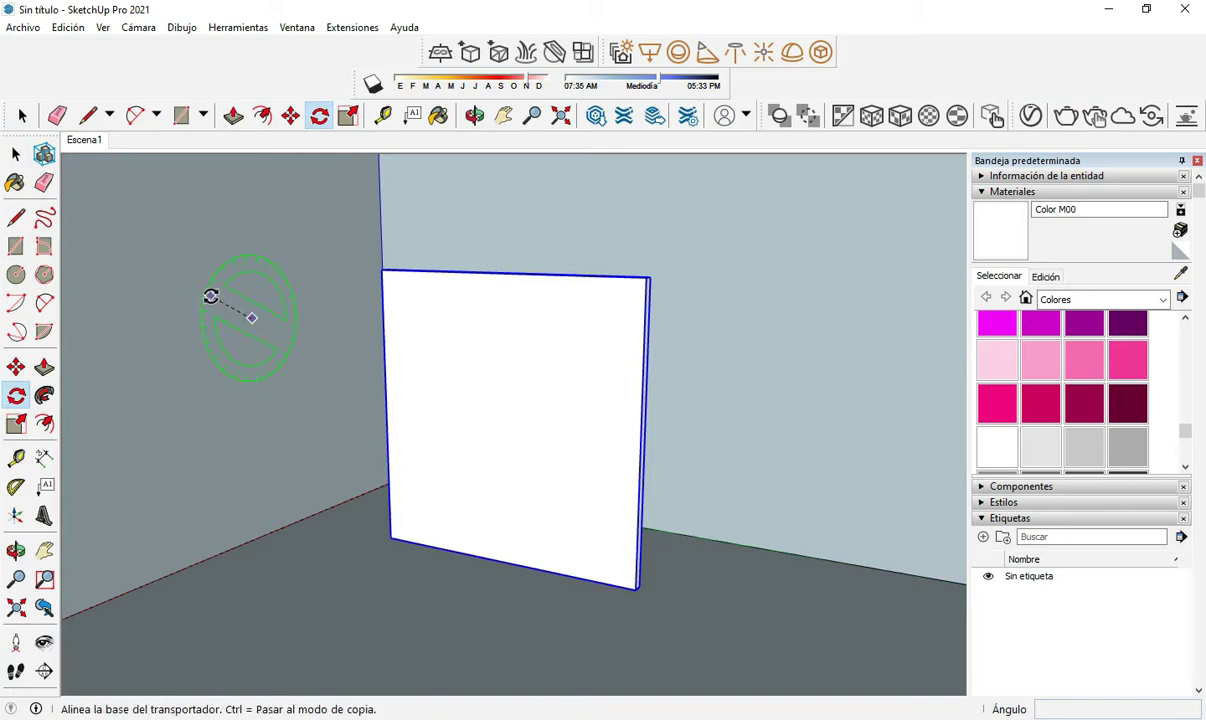
left_click(470, 413)
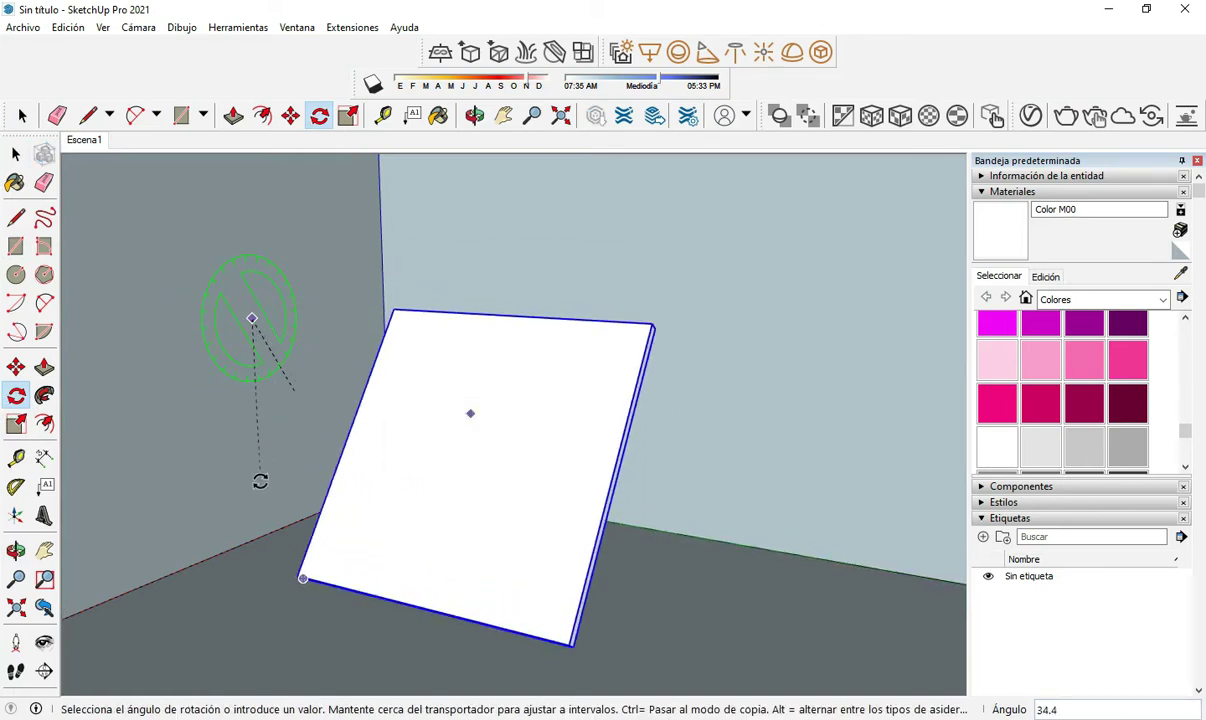
key("Escape")
Open the panel group for editing and raise its top face slightly with Push/Pull.
middle_click_drag(614, 326, 581, 444)
middle_click_drag(513, 375, 512, 300)
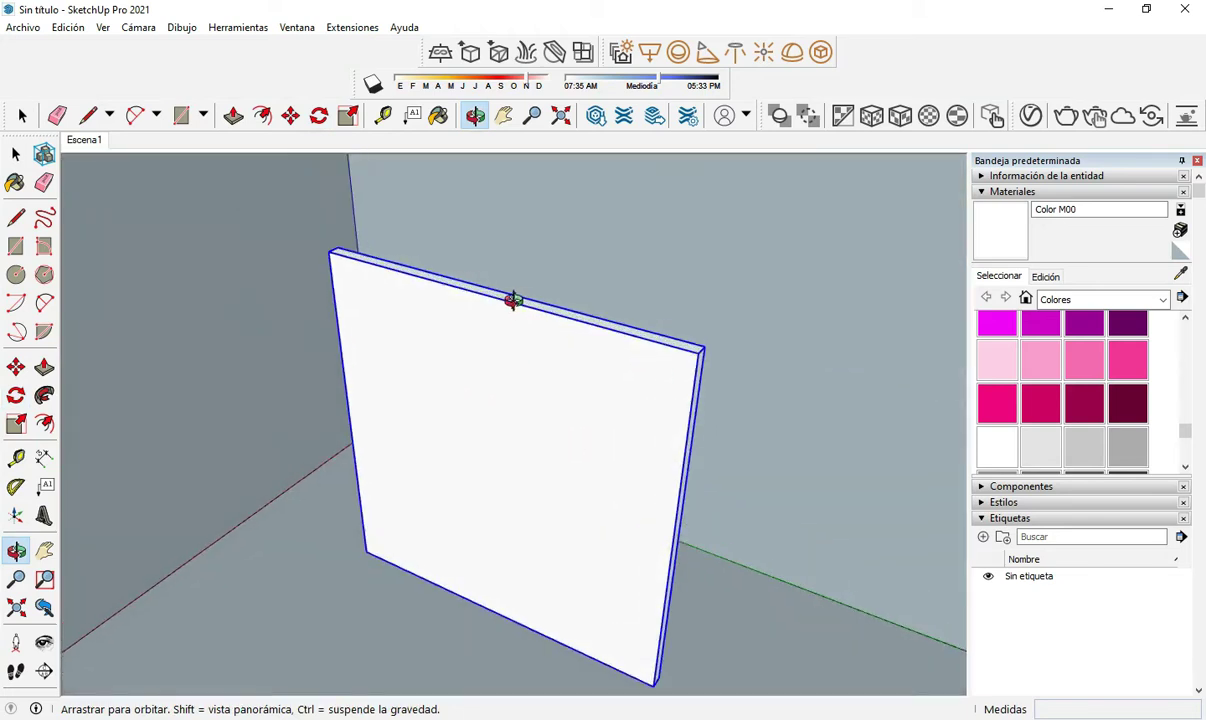
left_click(16, 153)
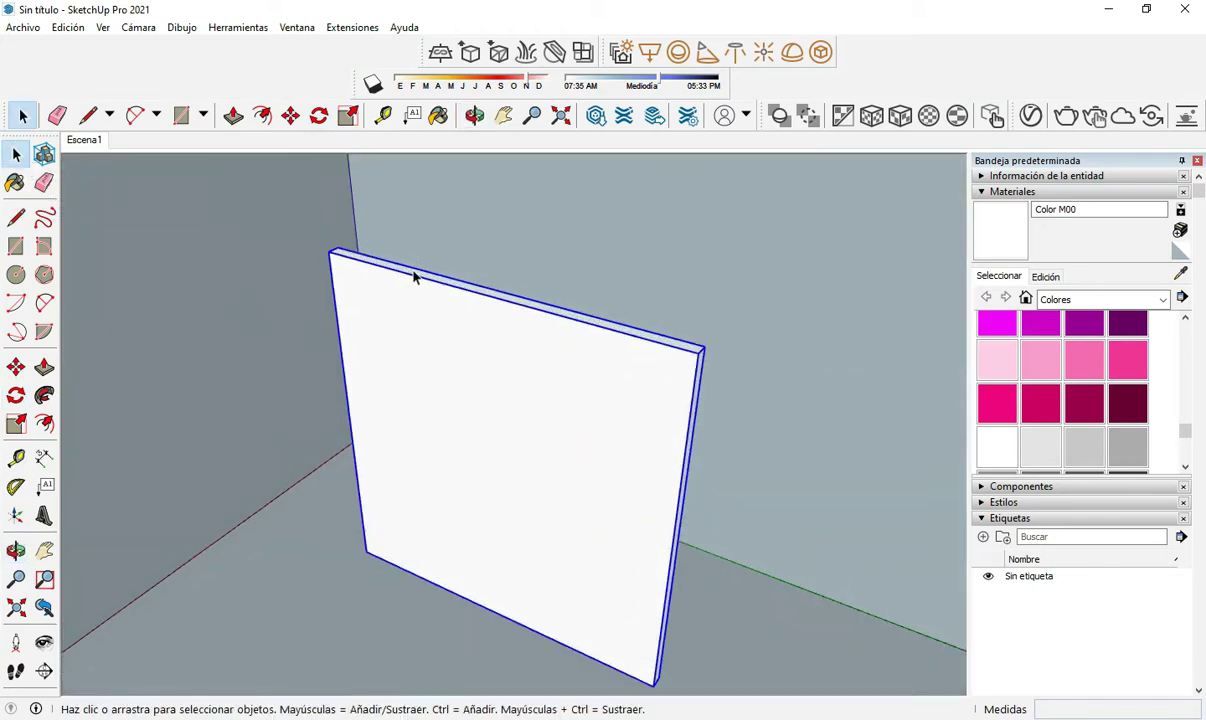
double_click(414, 278)
left_click(414, 278)
key("p")
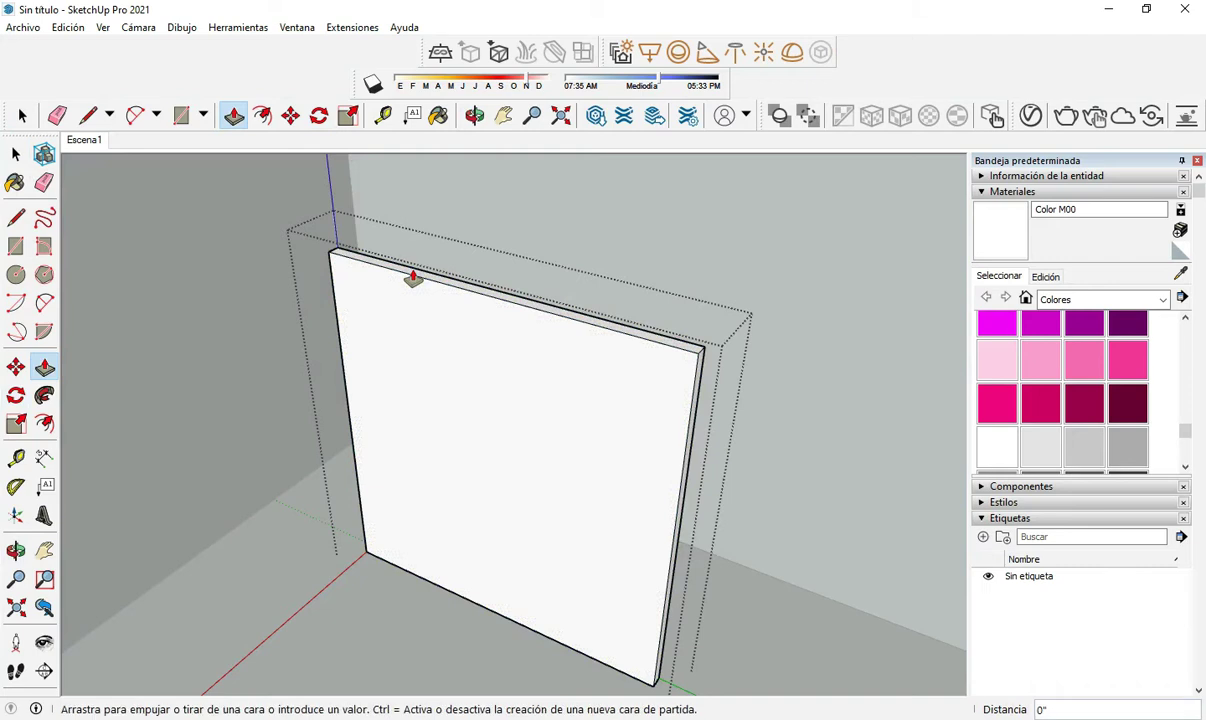
left_click(413, 278)
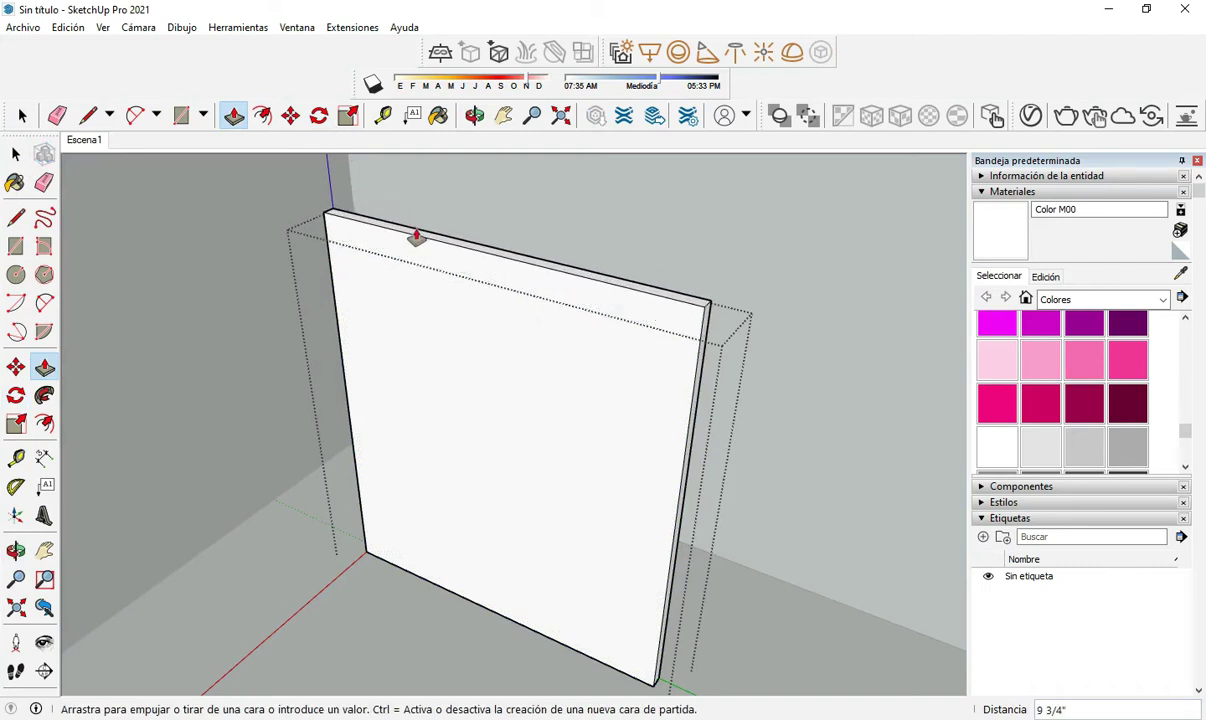
left_click(415, 242)
left_click(16, 153)
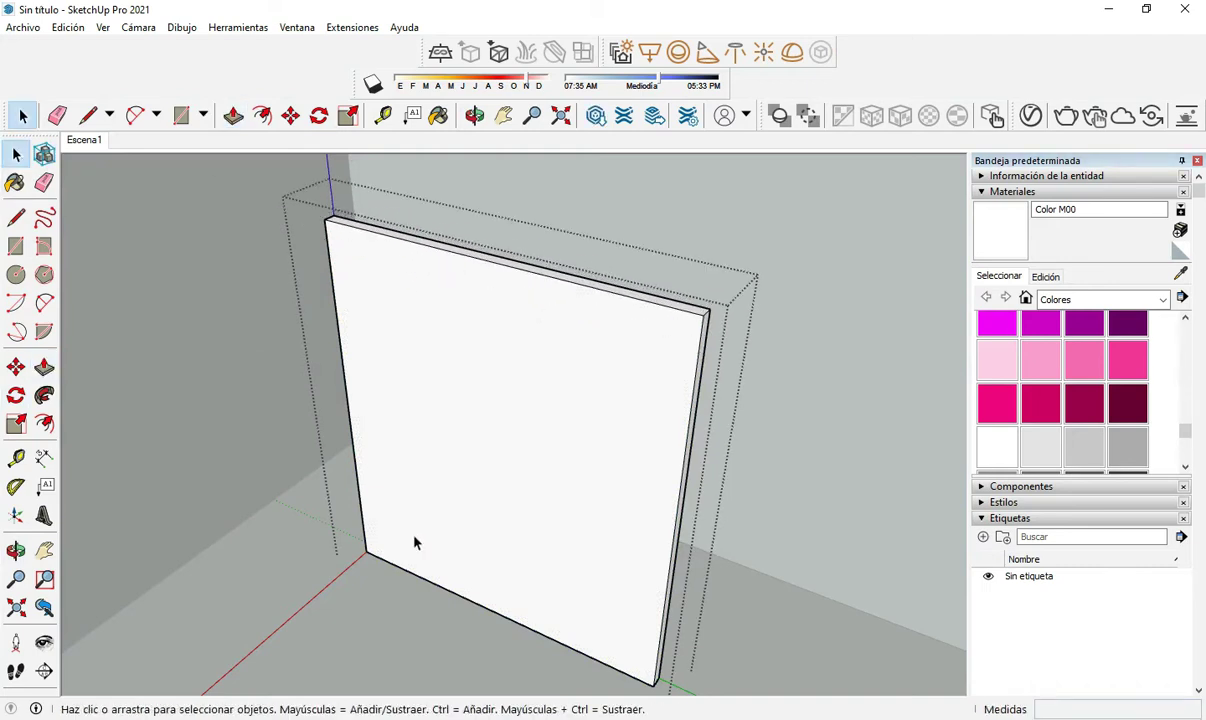
Exit group editing to return to the whole room model.
middle_click_drag(414, 541, 444, 624)
scroll(520, 520, "up", 5)
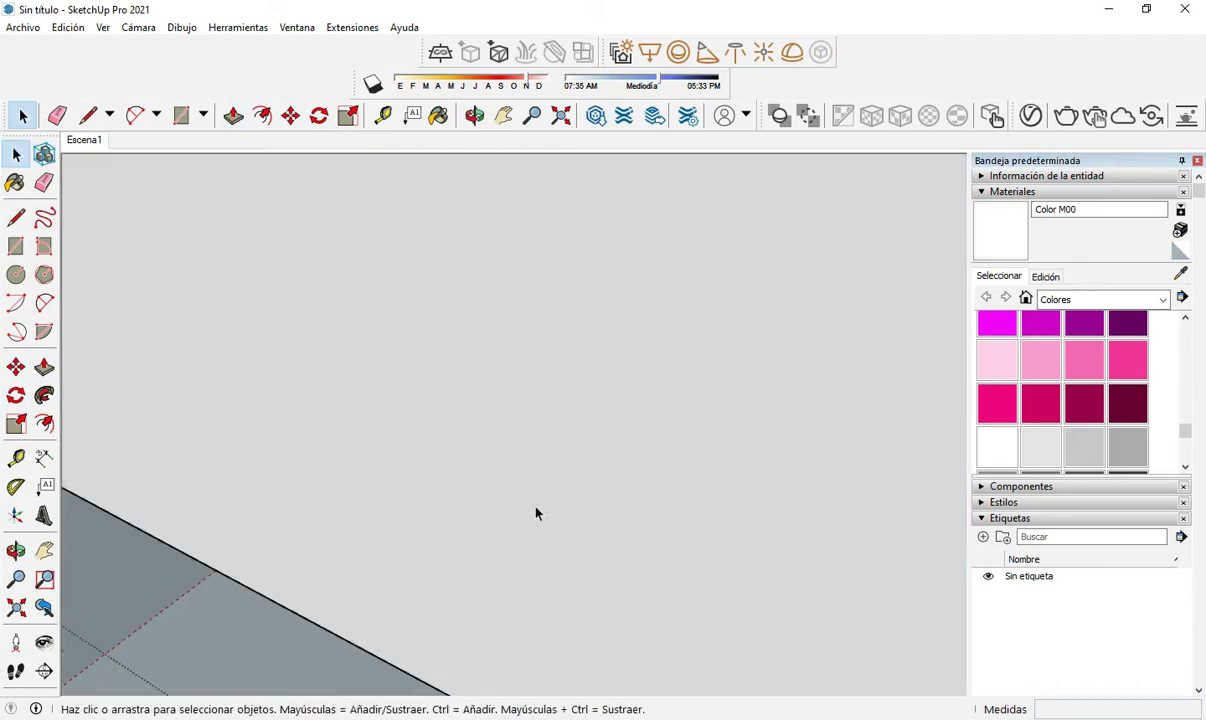
key("h")
scroll(616, 350, "down", 6)
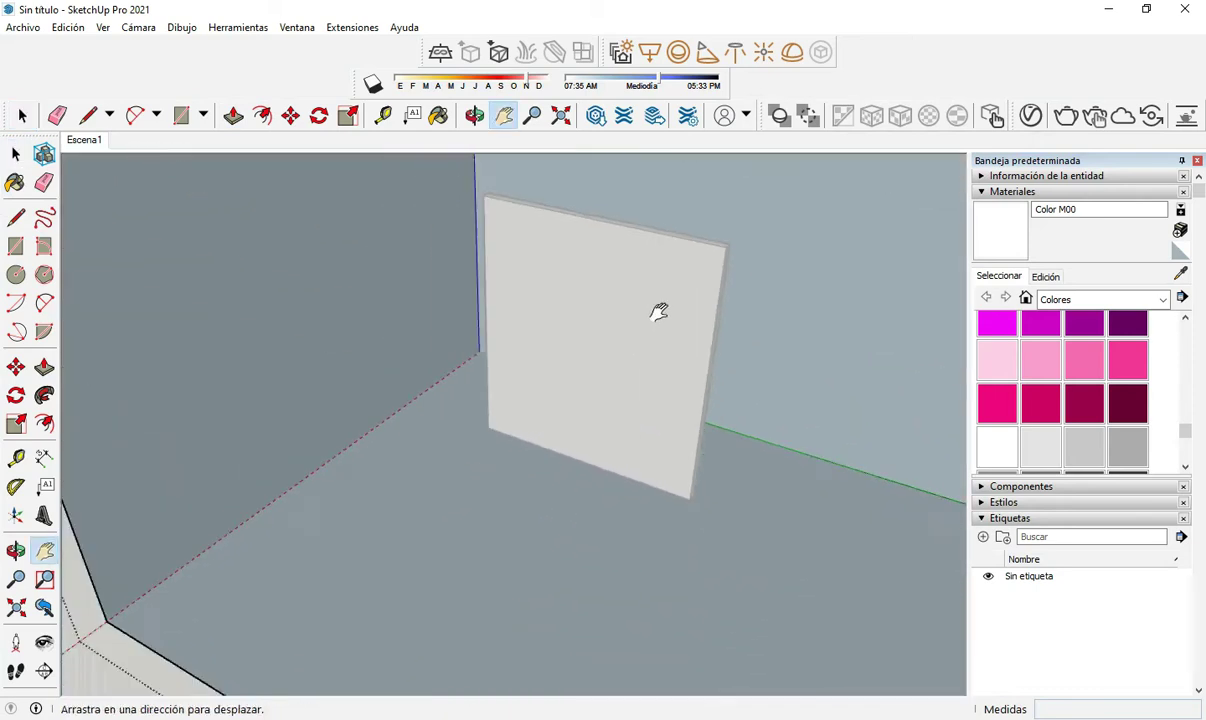
scroll(659, 312, "down", 3)
scroll(148, 269, "up", 2)
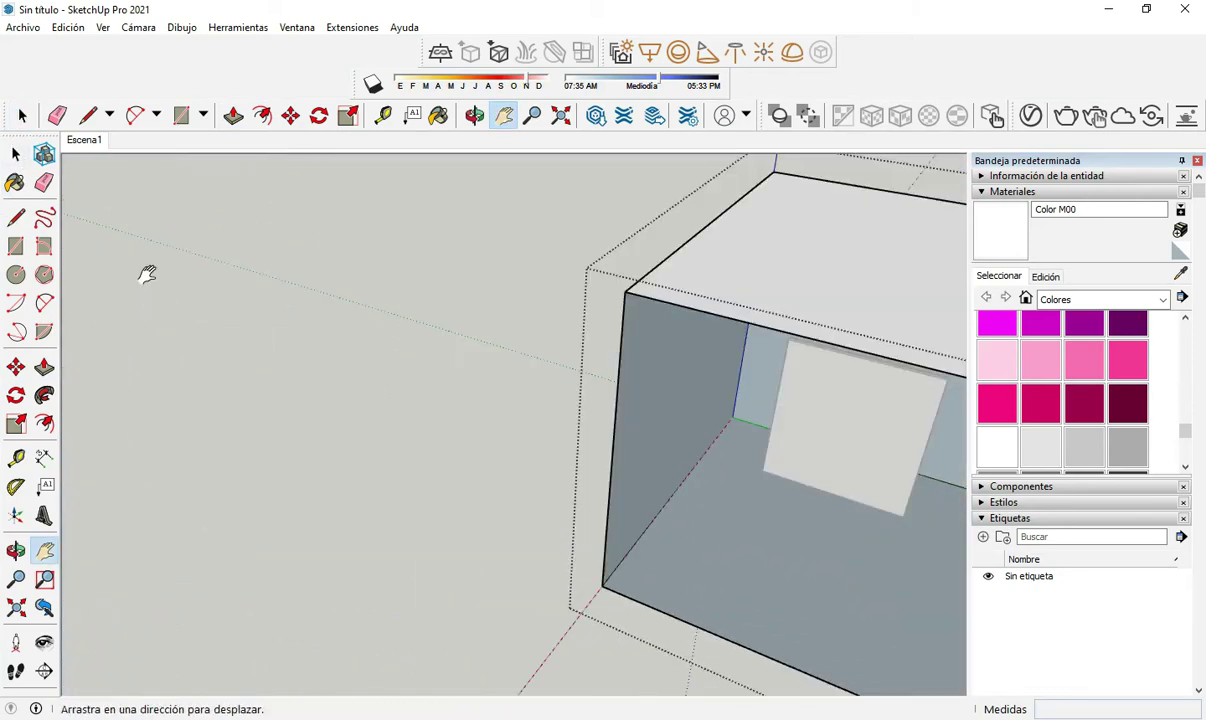
left_click(16, 153)
left_click(325, 445)
Rotate the upright panel group by about 34° so that it tilts back toward the rear wall.
middle_click_drag(452, 514, 439, 342, "shift")
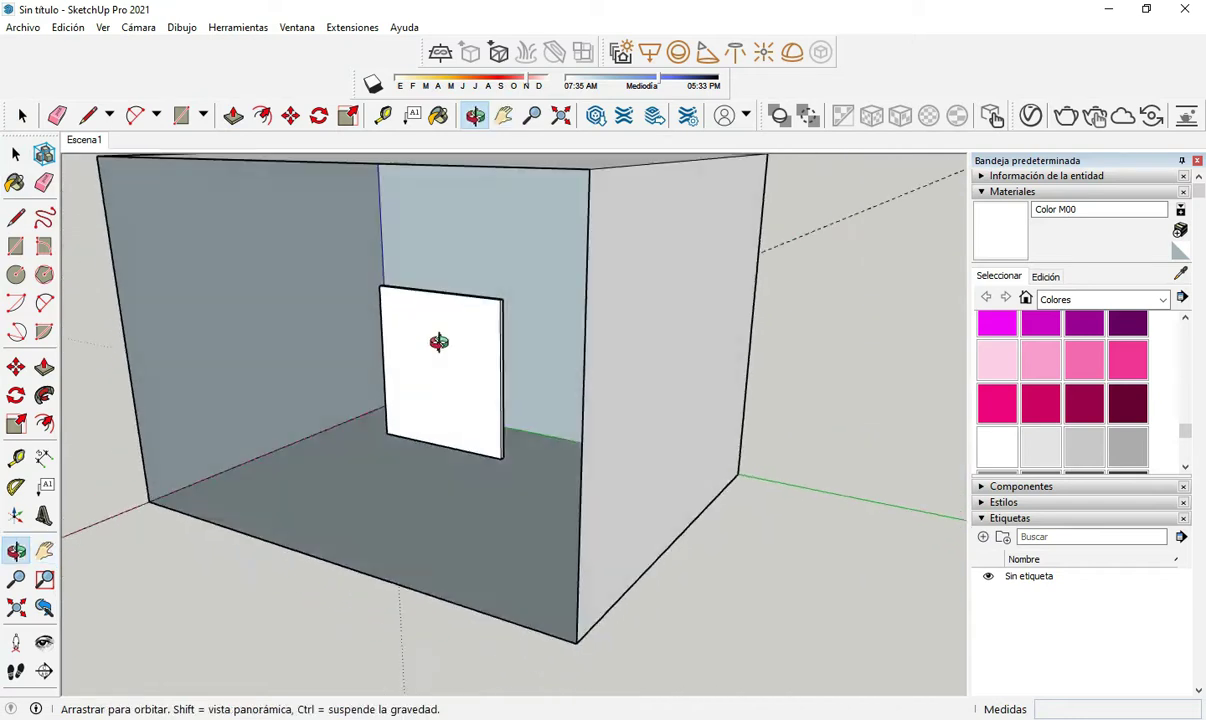
scroll(439, 342, "up", 5)
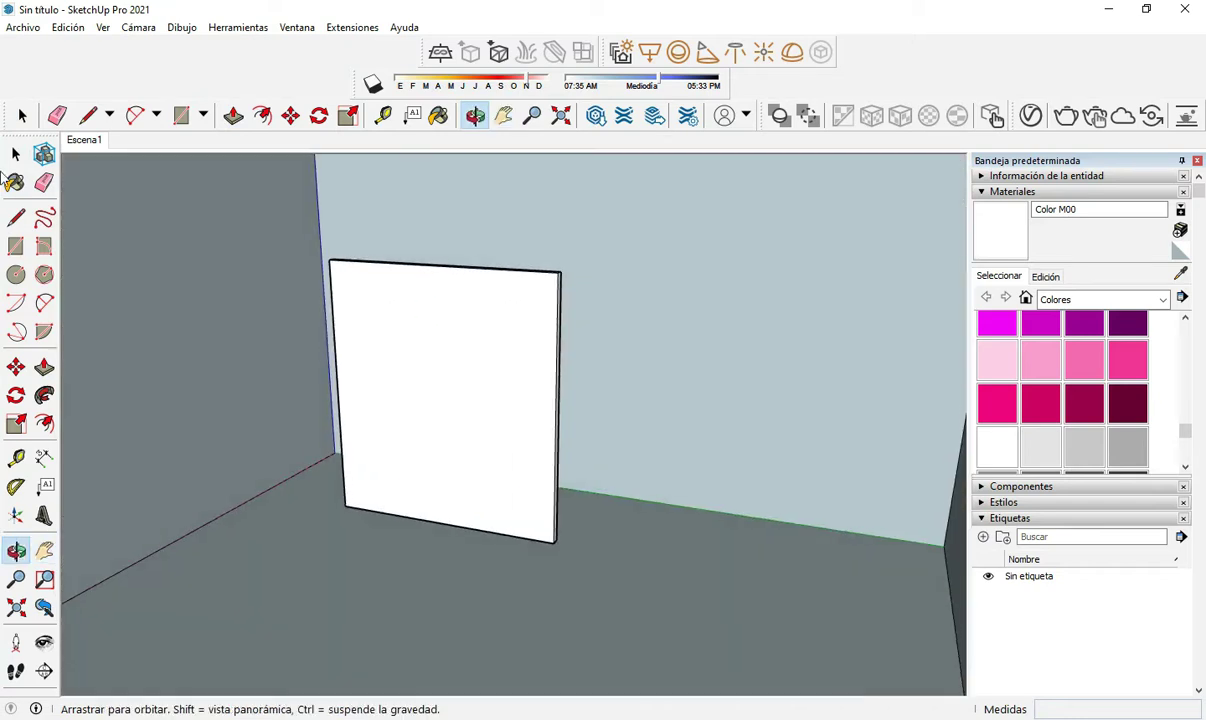
left_click(22, 116)
left_click(444, 393)
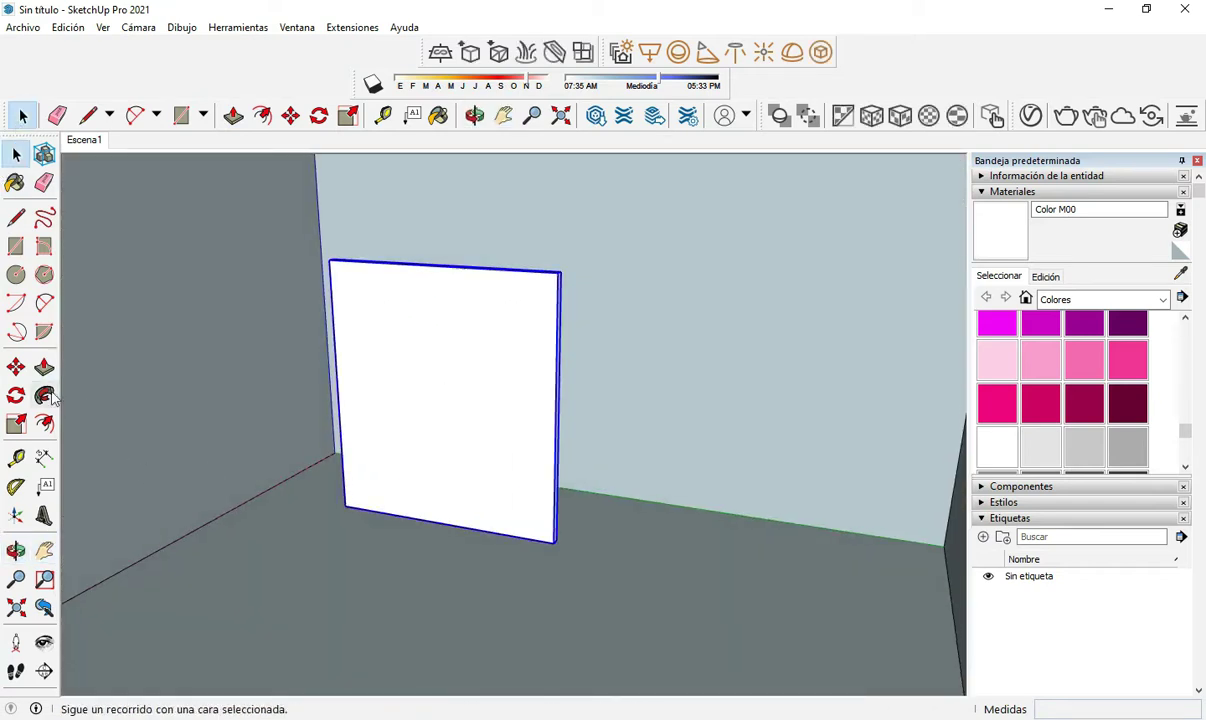
left_click(16, 395)
left_click(188, 375)
left_click(418, 377)
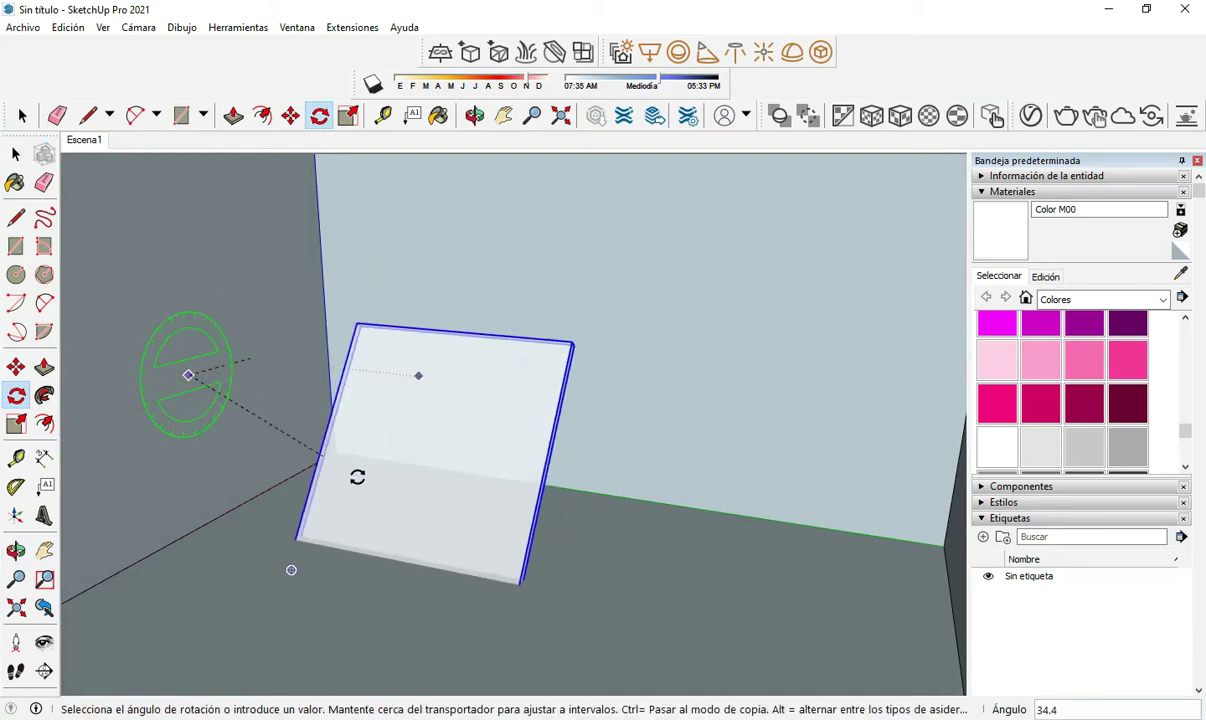
left_click(355, 482)
Move the tilted panel up about 11 5/16" along the blue axis so it clears the floor, and deselect it.
middle_click_drag(355, 482, 431, 498)
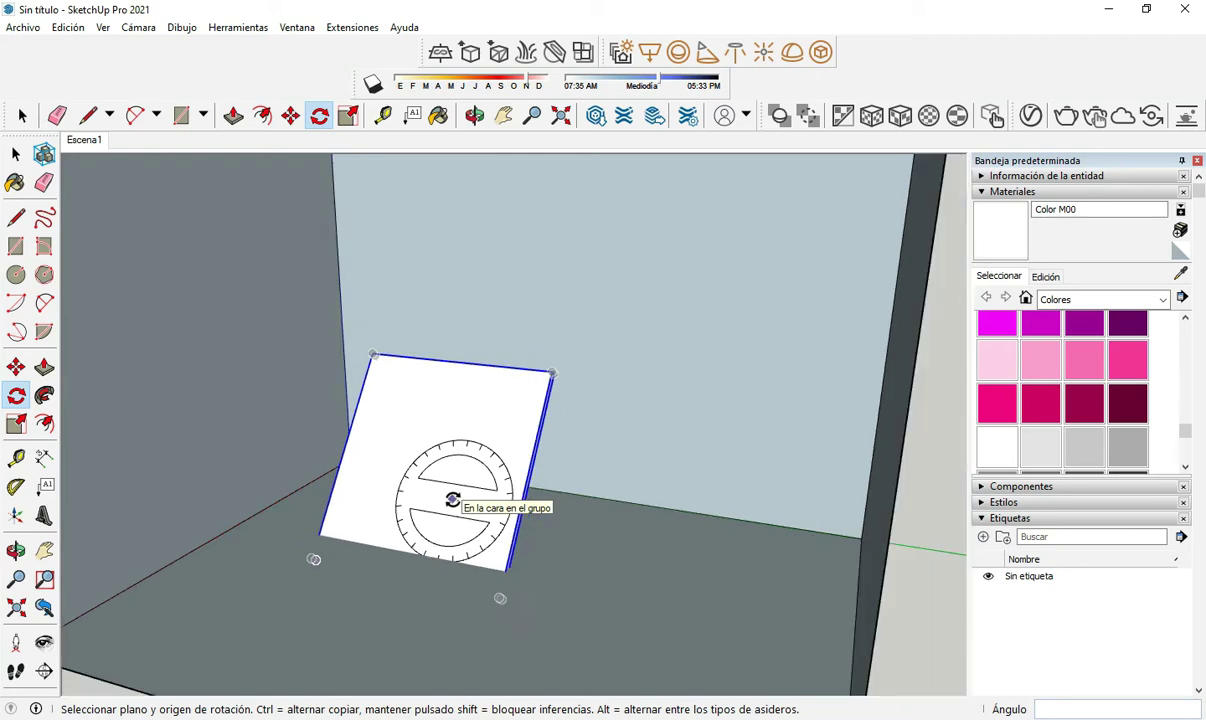
left_click(16, 367)
left_click(446, 510)
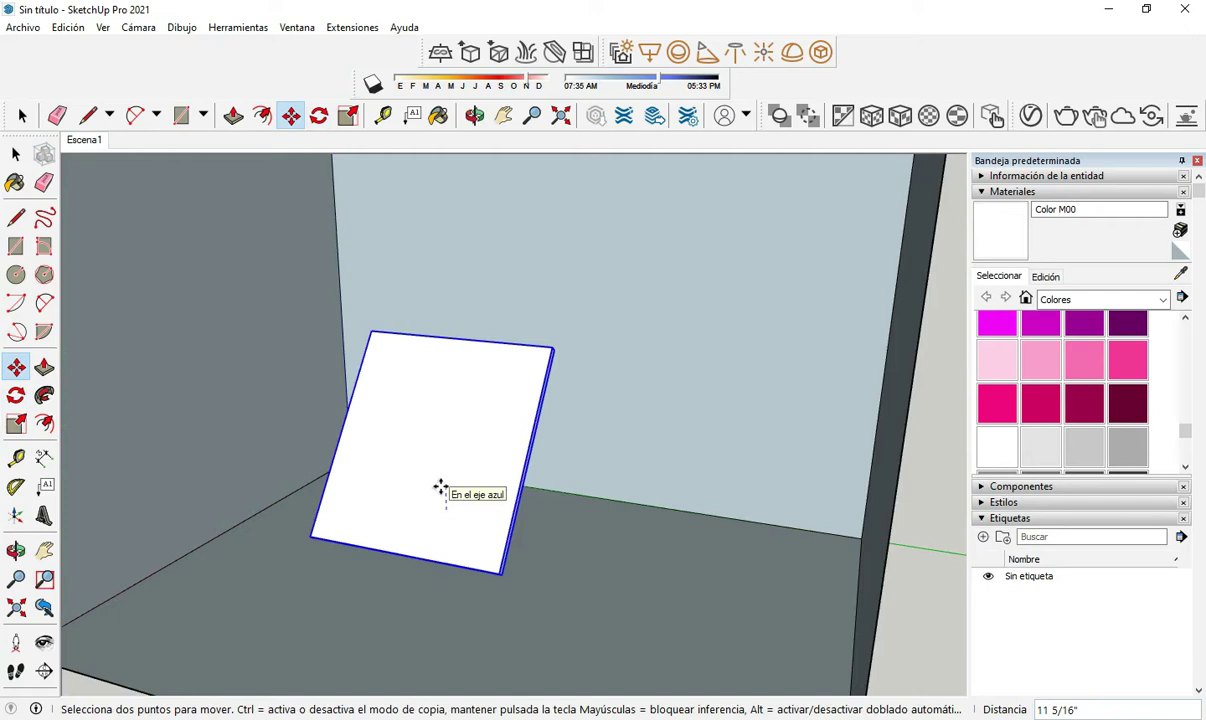
left_click(441, 488)
key("space")
scroll(255, 320, "down", 3)
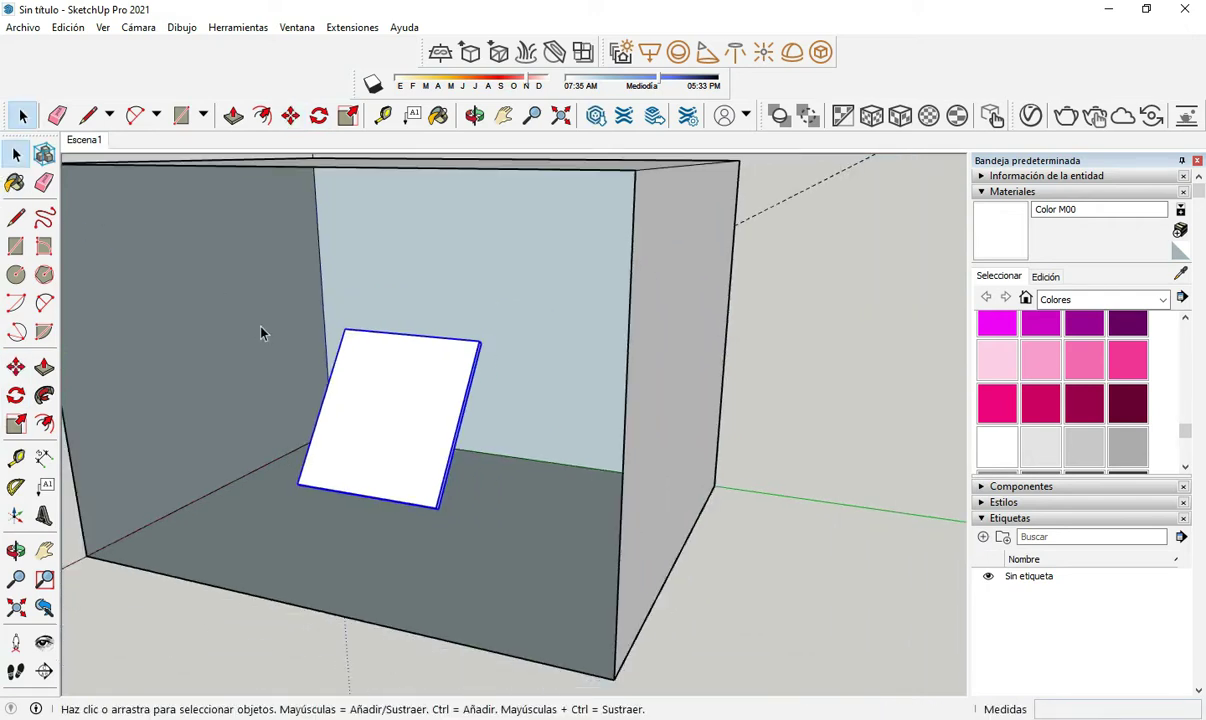
left_click(833, 485)
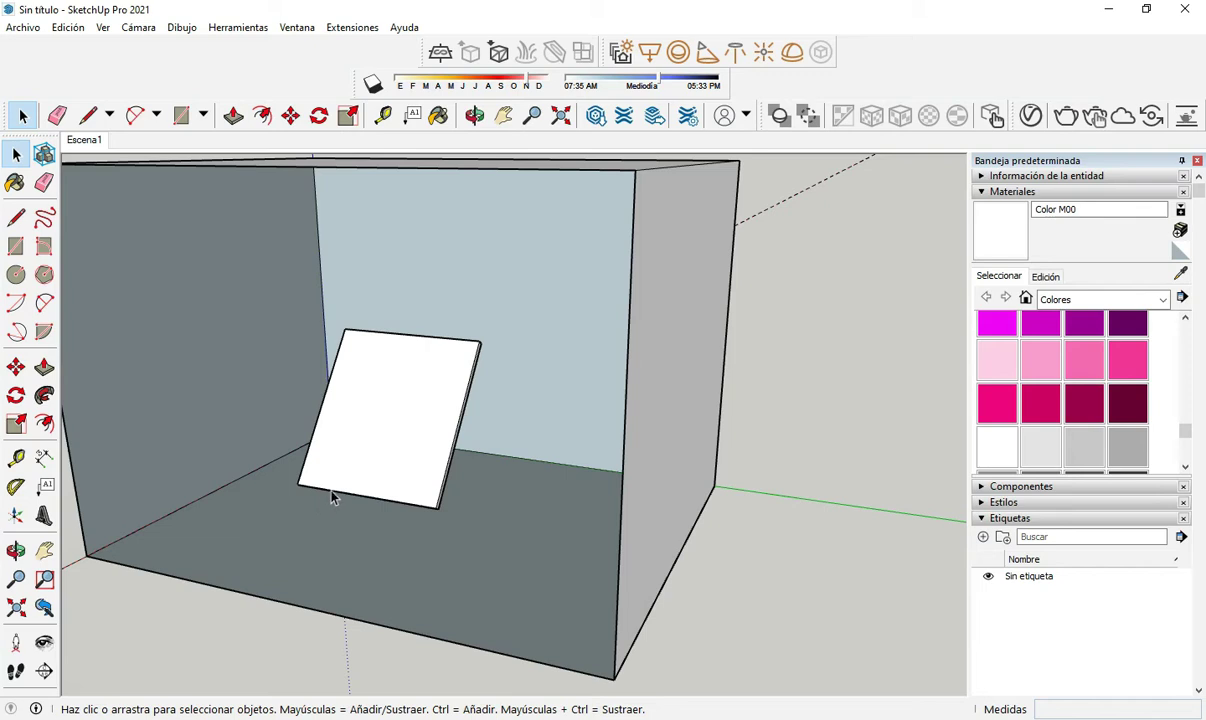
Move the tilted panel about 1' 5" along the red axis toward the rear wall and deselect it.
left_click(355, 486)
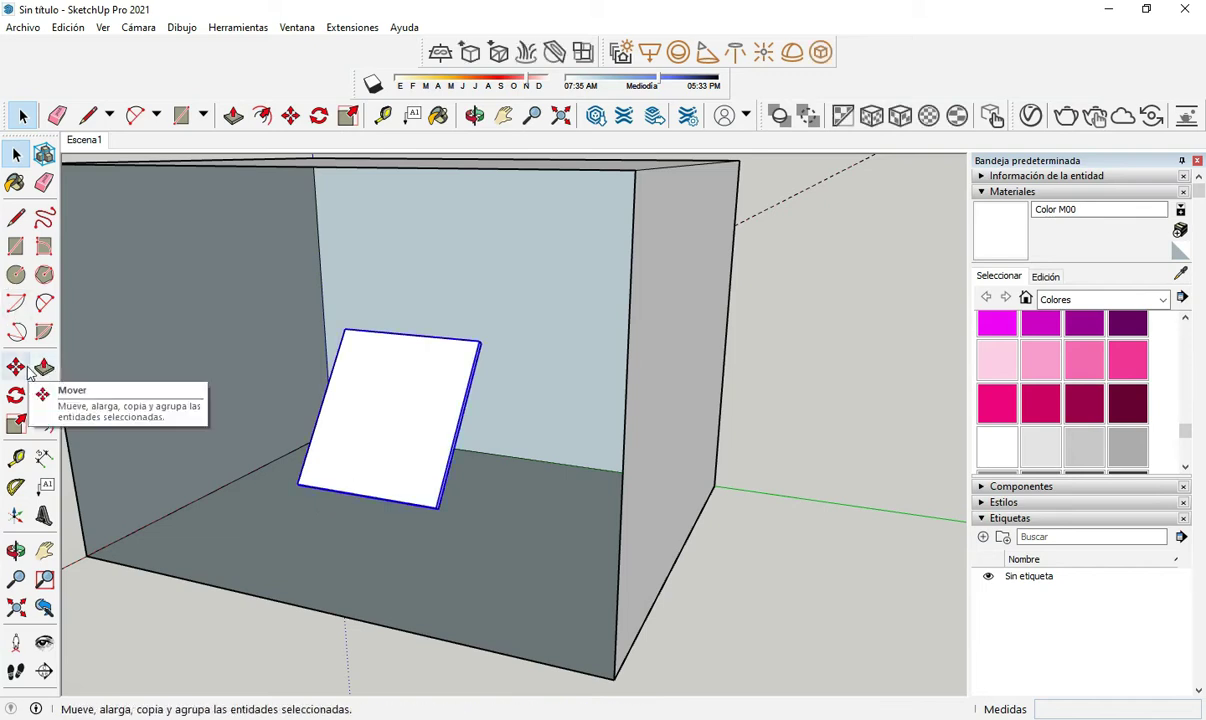
left_click(16, 367)
left_click(396, 505)
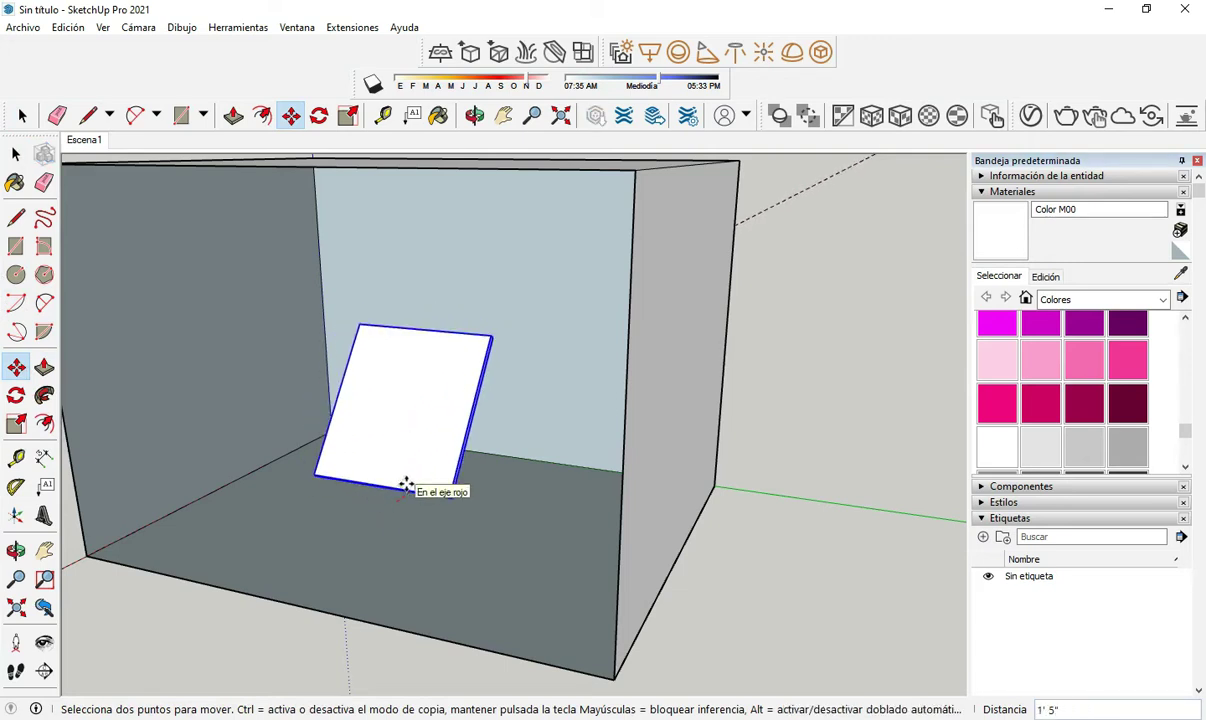
left_click(405, 484)
left_click(22, 115)
left_click(897, 395)
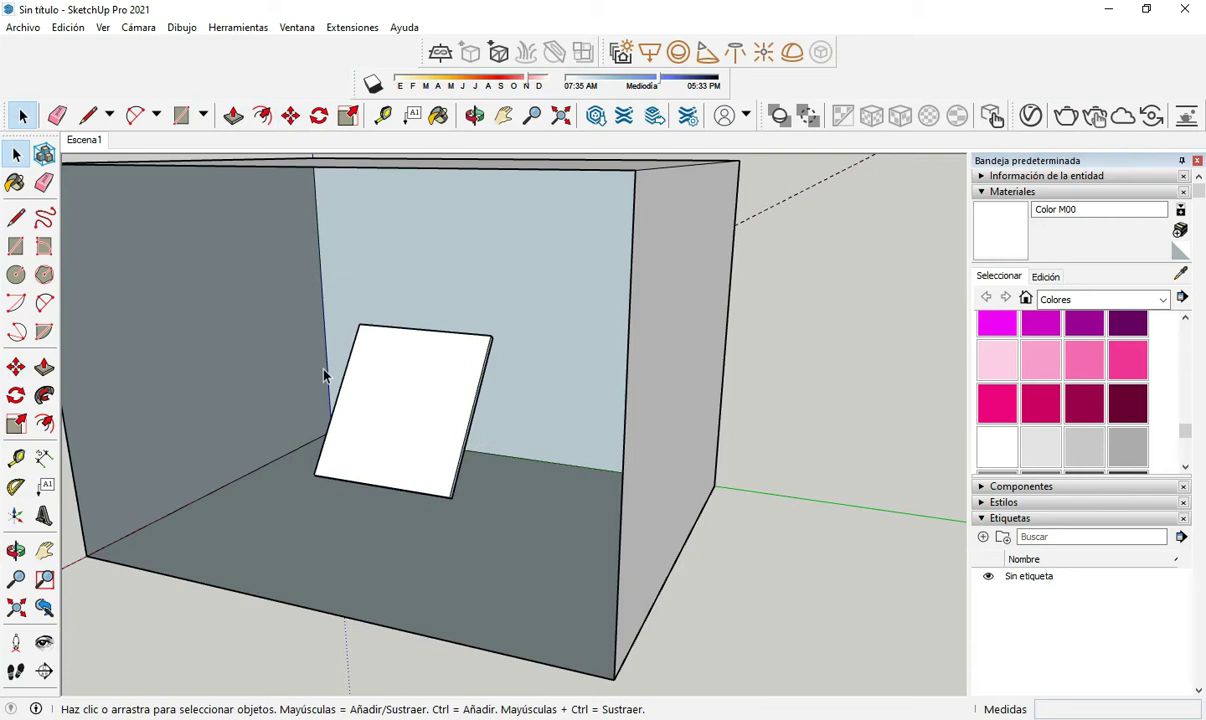
Move the tilted panel about 2' 6 3/16" sideways toward the nearer side wall and deselect it.
left_click(400, 375)
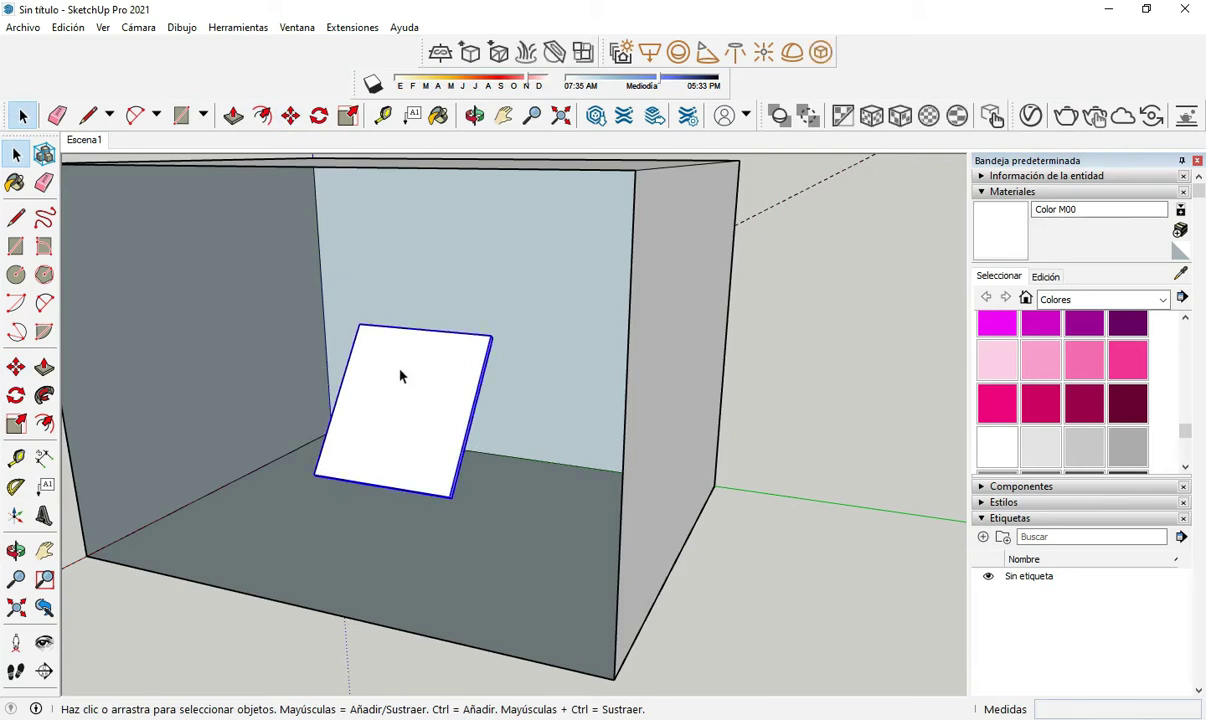
key("o")
left_click_drag(390, 497, 562, 503)
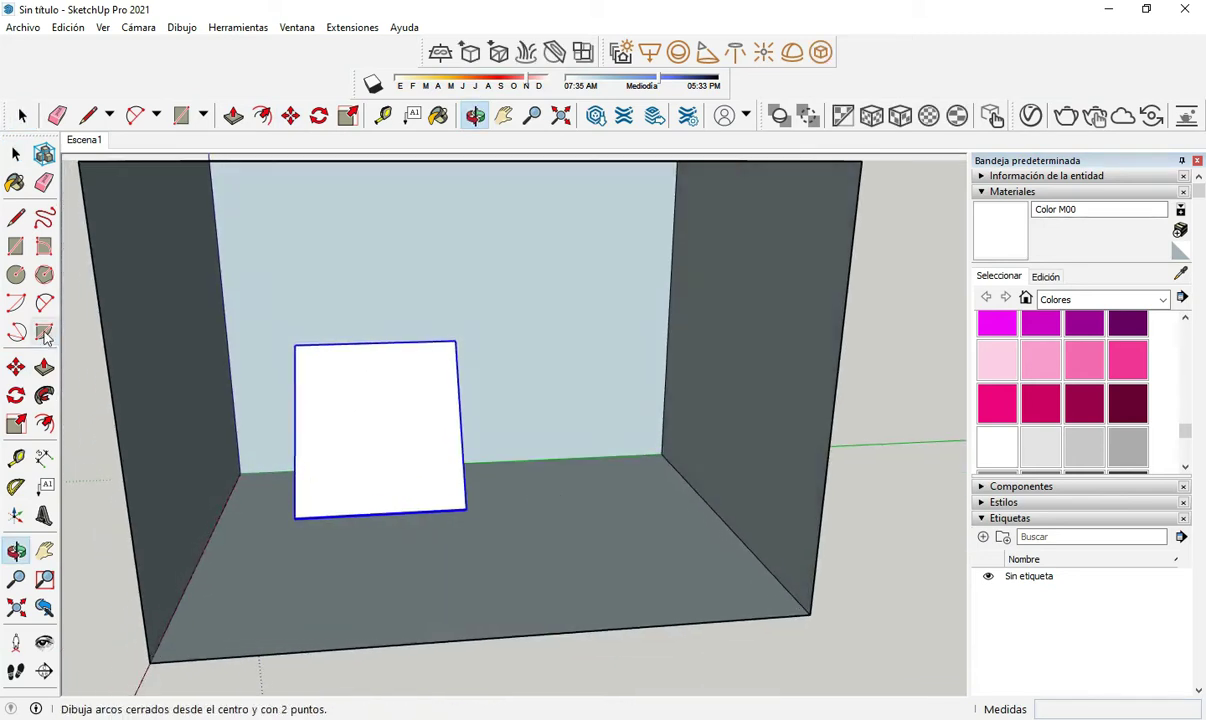
left_click(16, 367)
left_click_drag(296, 516, 240, 512)
left_click(16, 153)
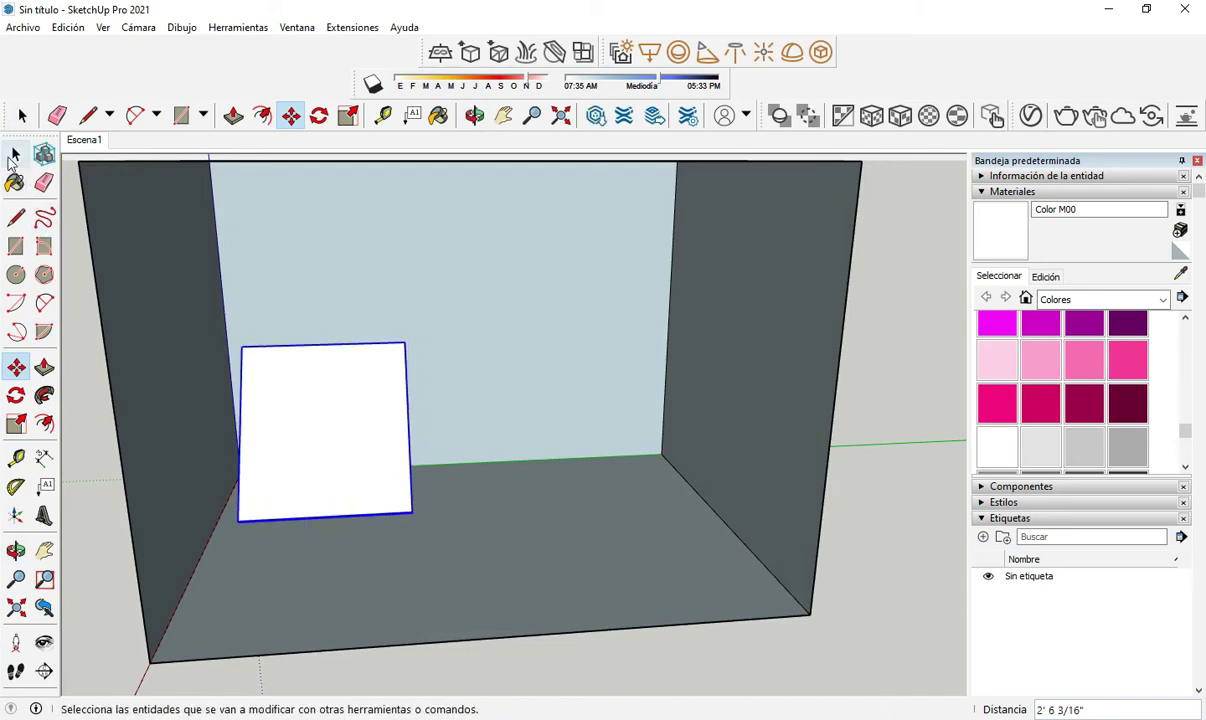
left_click(887, 427)
Frame a close angled view of the tilted panel and save it as a new scene.
key("o")
left_click_drag(328, 439, 182, 152)
left_click(103, 27)
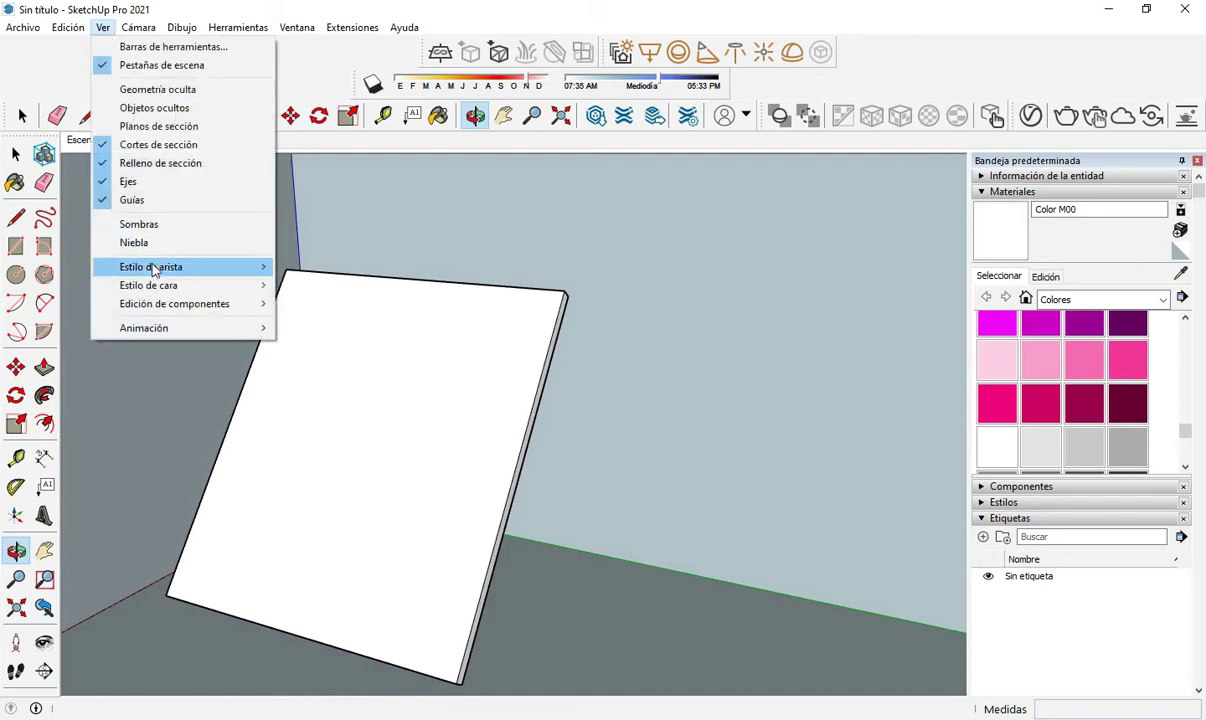
mouse_move(145, 325)
left_click(345, 331)
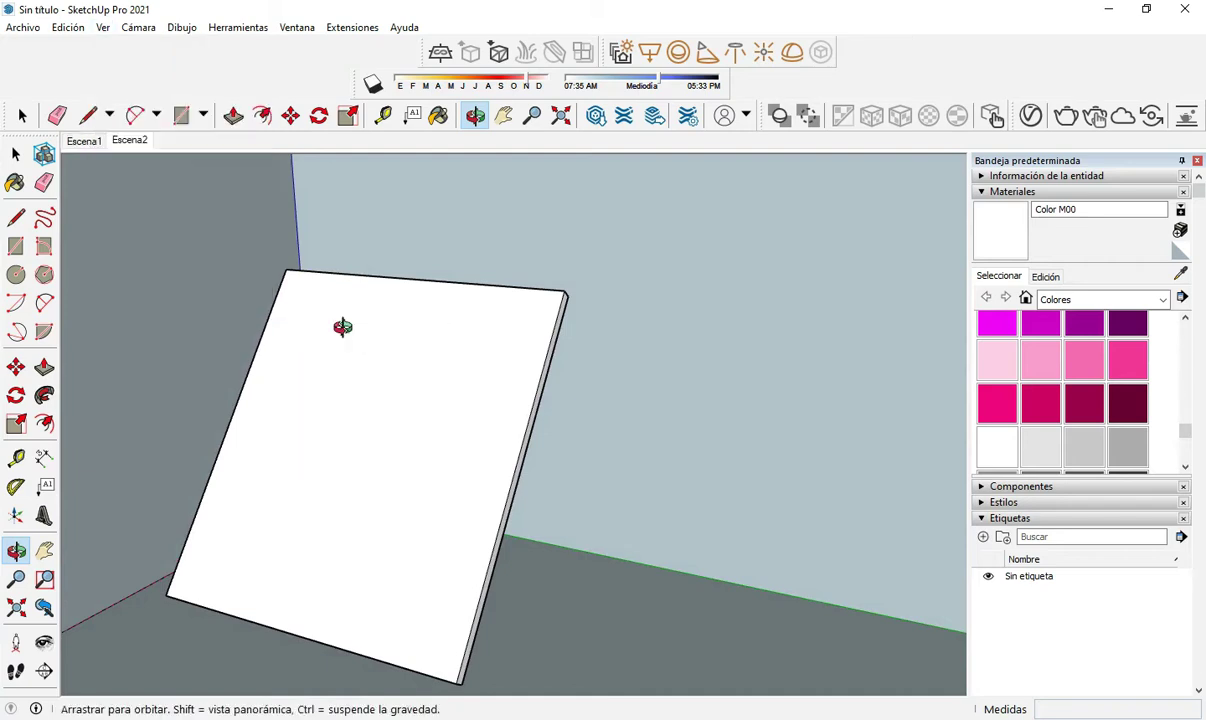
Update scene Escena1 and switch between Escena2 and Escena1 to compare their views.
left_click_drag(538, 450, 542, 406)
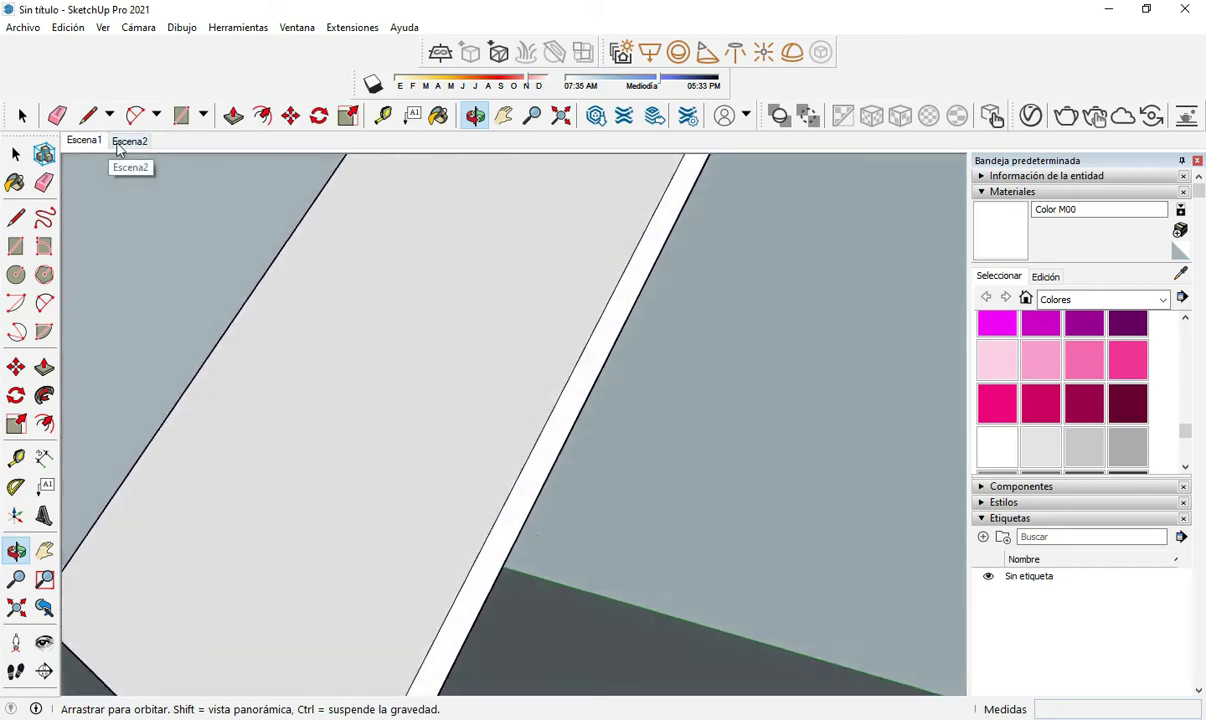
right_click(84, 142)
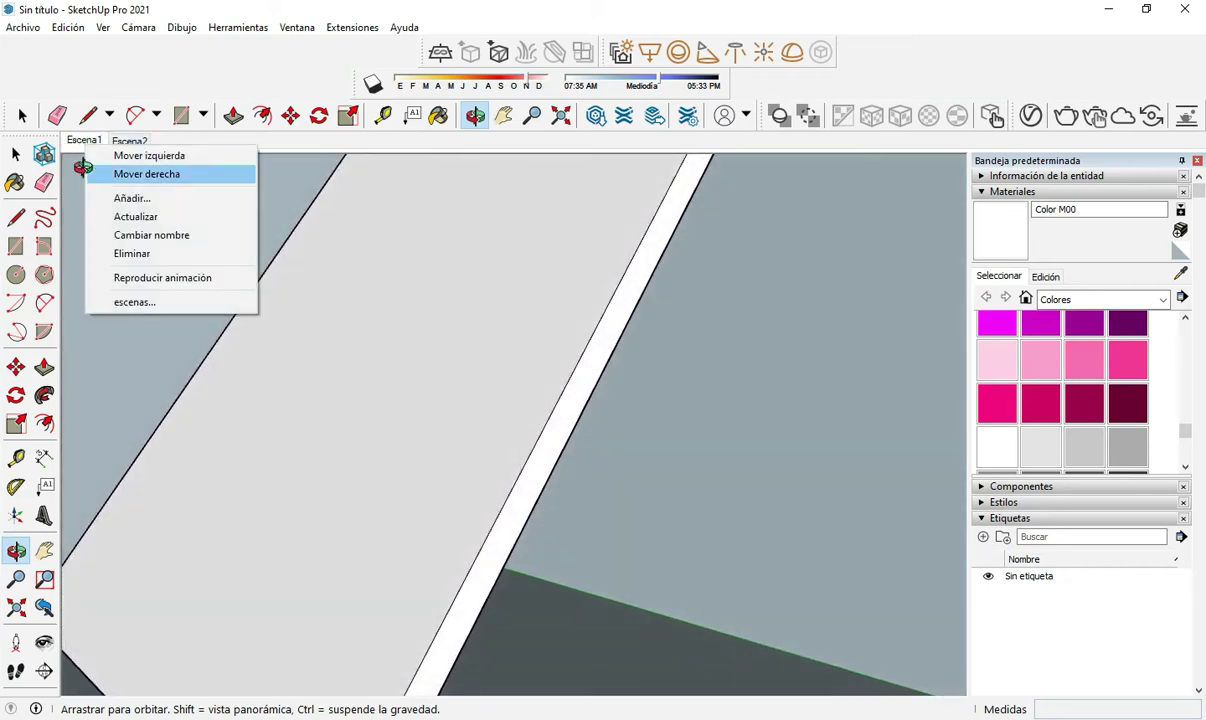
left_click(180, 218)
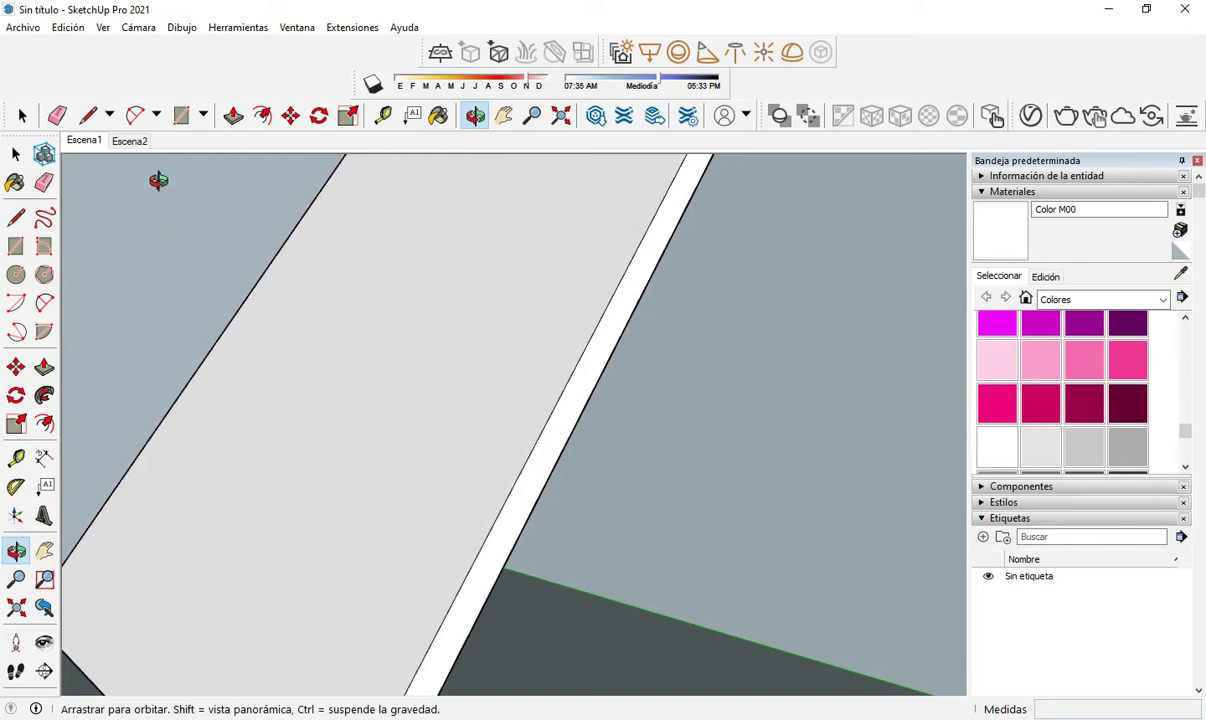
left_click(135, 145)
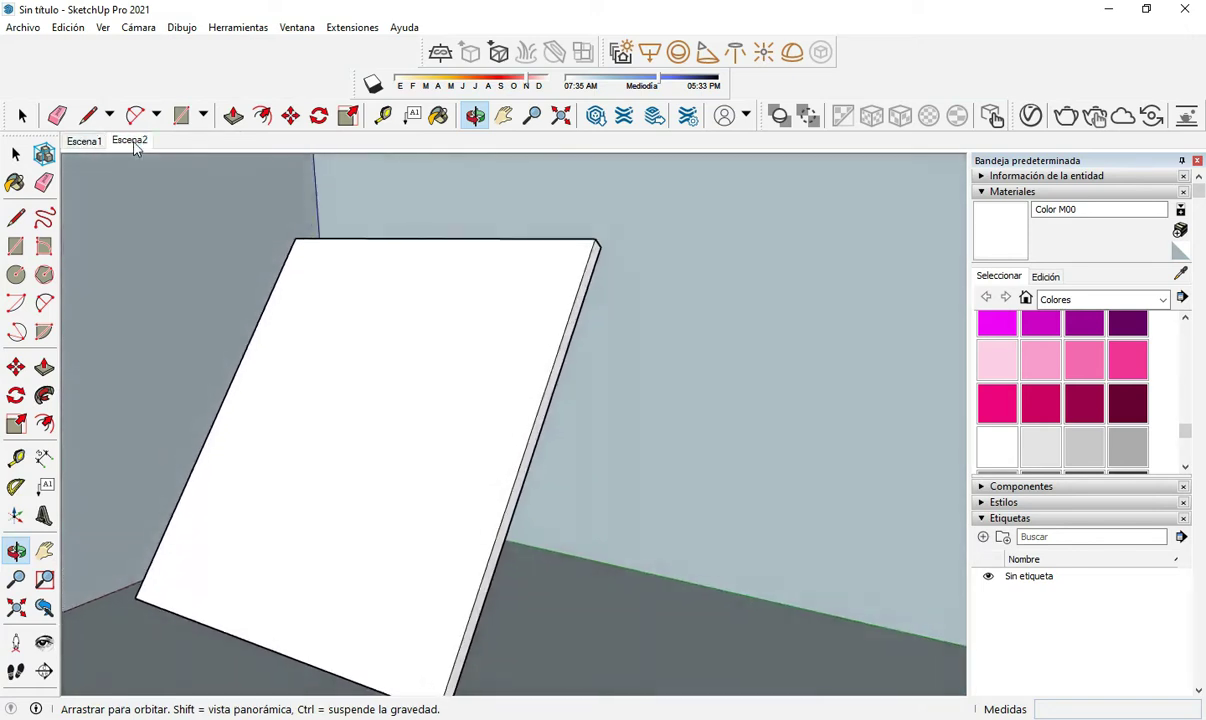
left_click(84, 141)
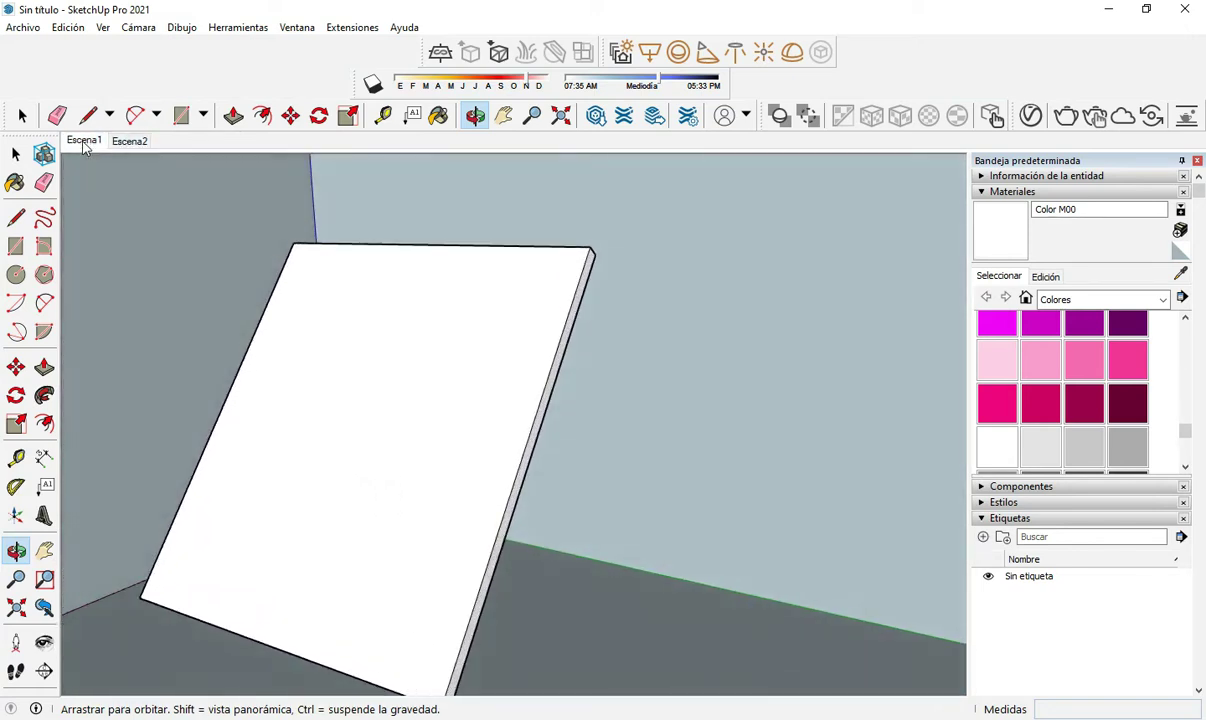
Delete scene Escena1, confirming the removal, so that only Escena2 is kept.
right_click(84, 142)
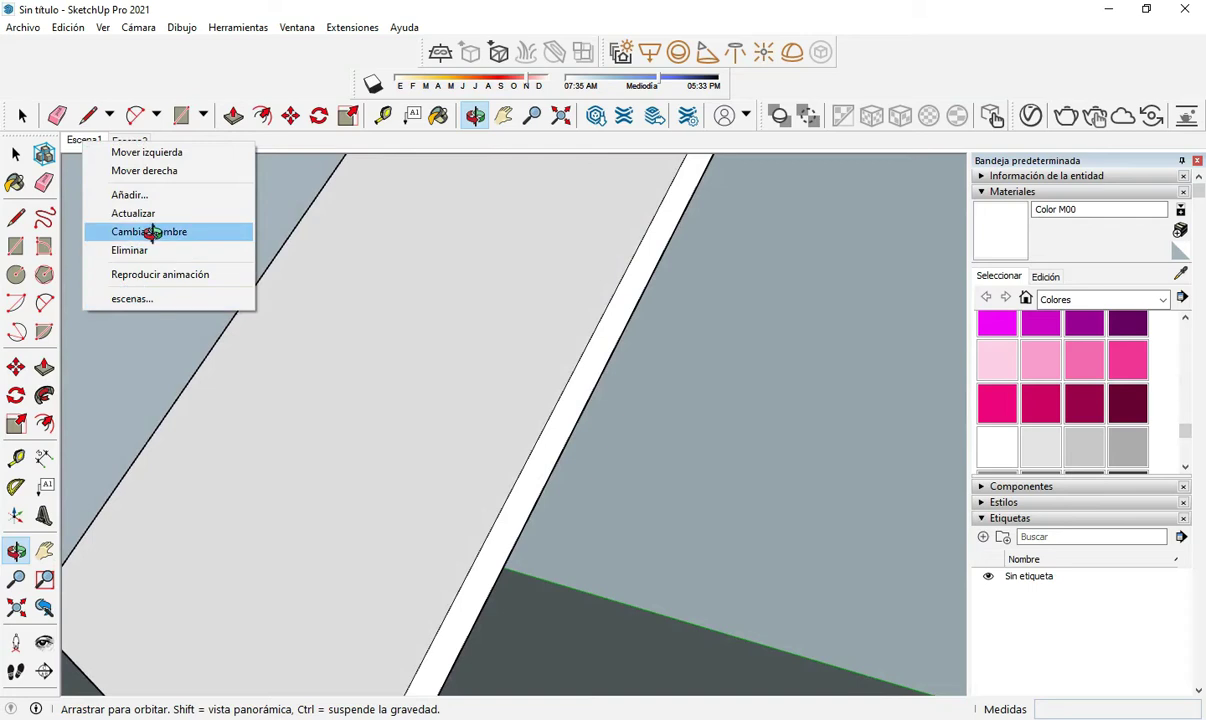
left_click(138, 250)
left_click(610, 403)
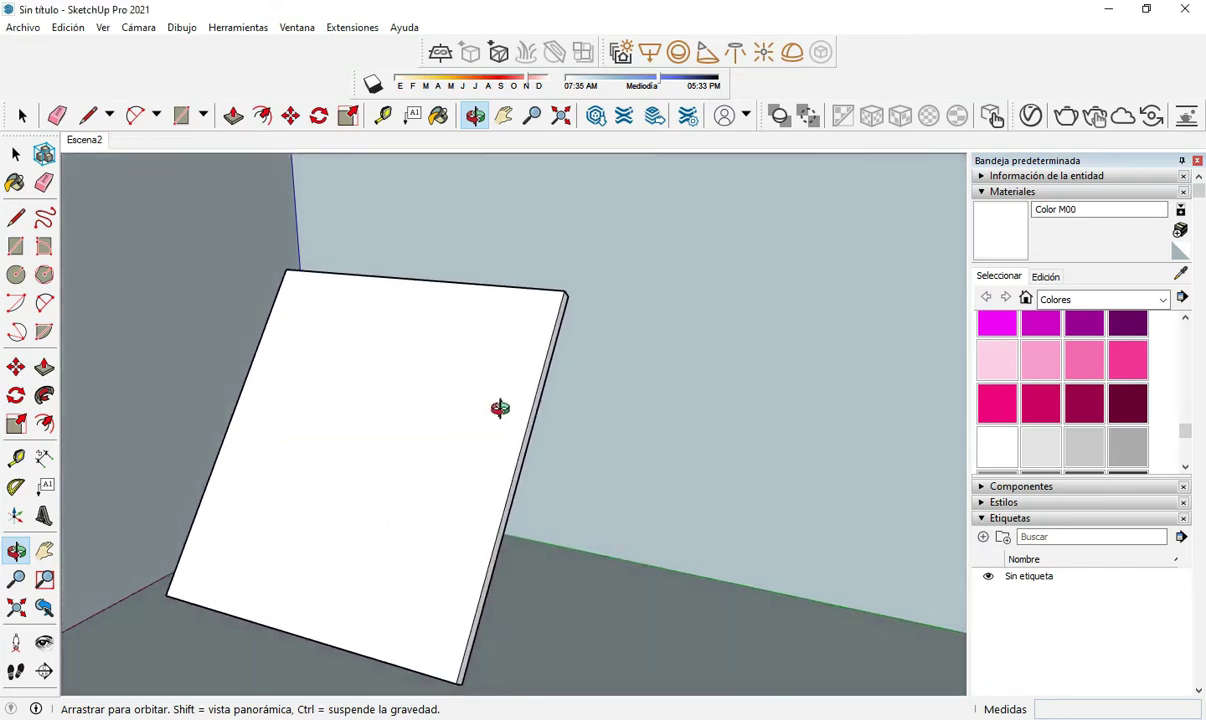
Paint the whole room group with the white Color M00 material.
left_click_drag(479, 406, 493, 361)
scroll(488, 393, "up", 3)
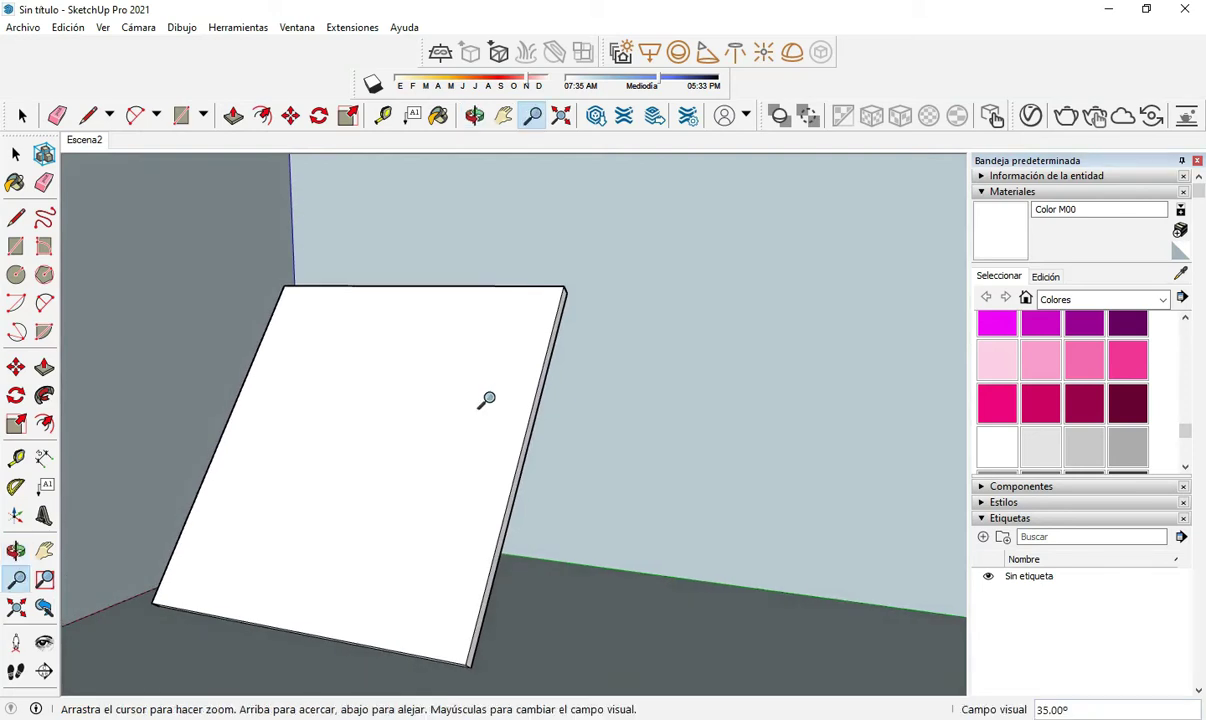
left_click_drag(451, 439, 417, 440)
left_click(13, 155)
left_click(13, 155)
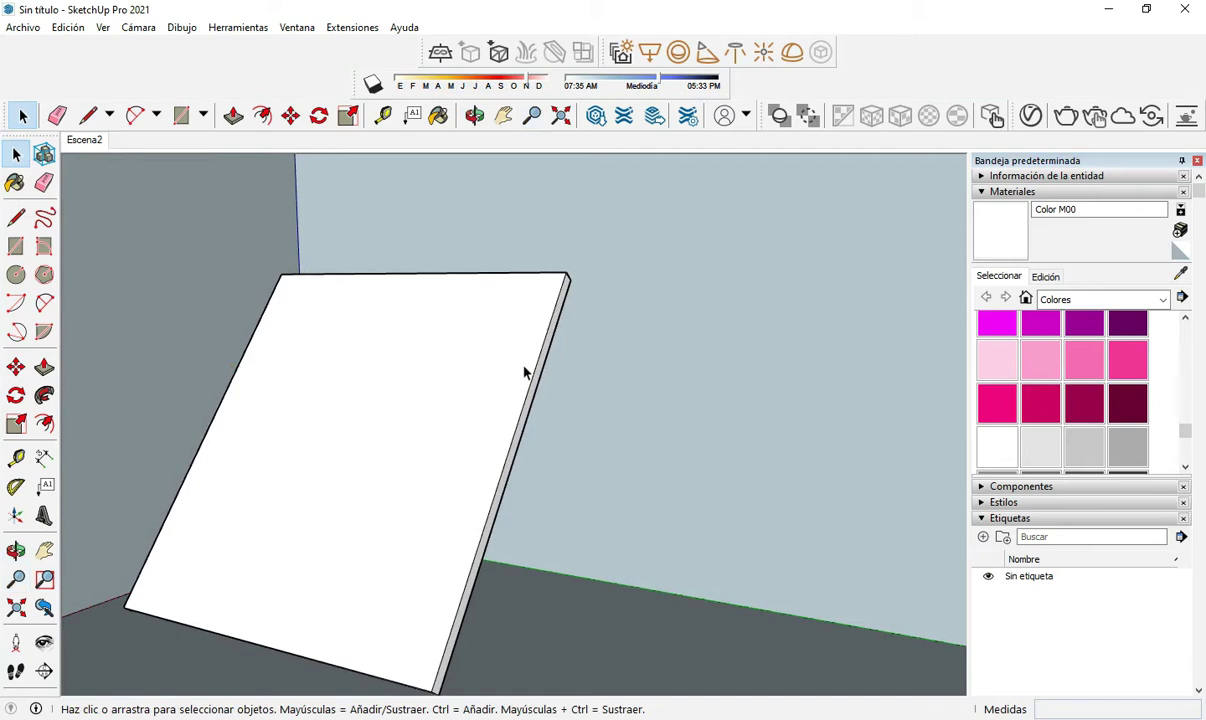
left_click(459, 384)
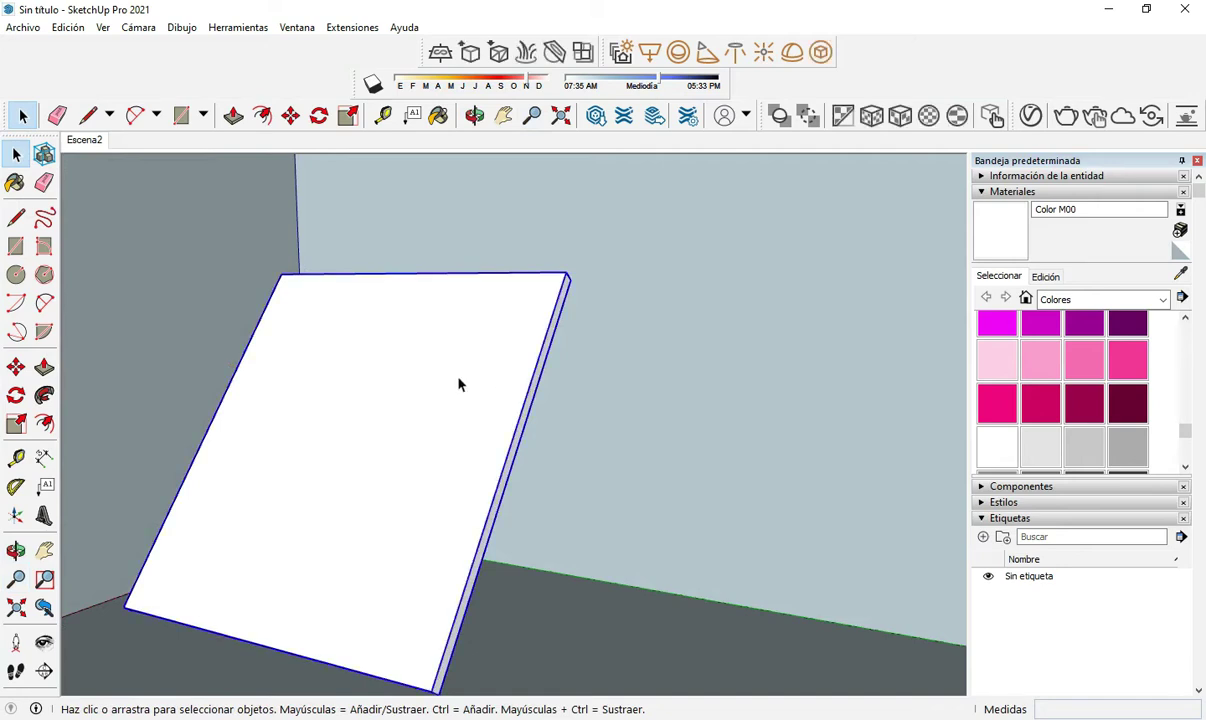
left_click(560, 574)
left_click(997, 447)
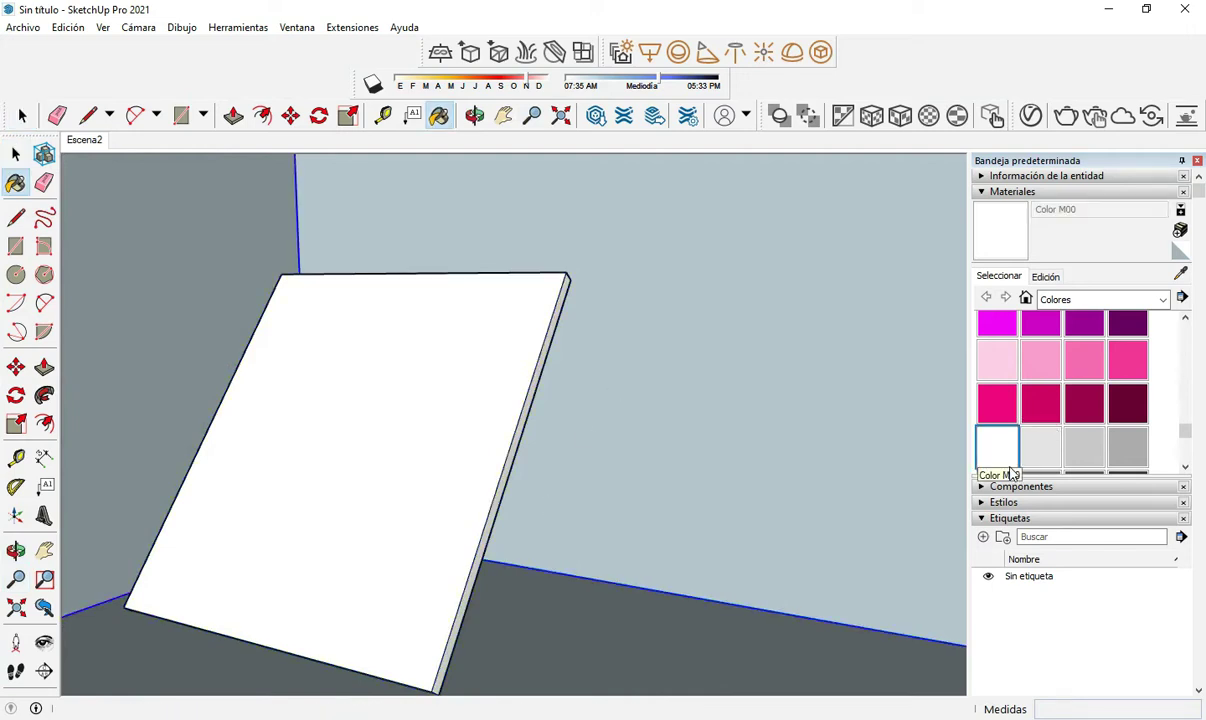
left_click(779, 347)
Open the room group, select its floor face and apply the V-Ray material CarPaint Matte WhitePearl to it.
left_click(22, 115)
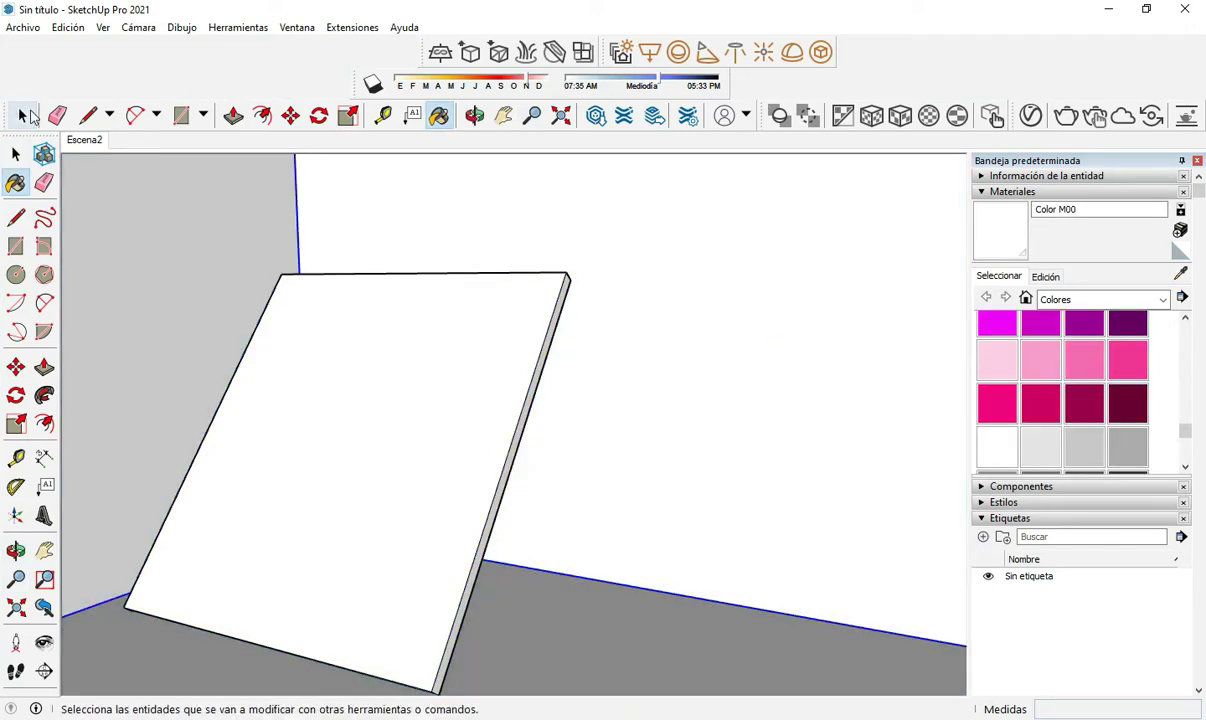
left_click(555, 619)
left_click(555, 619)
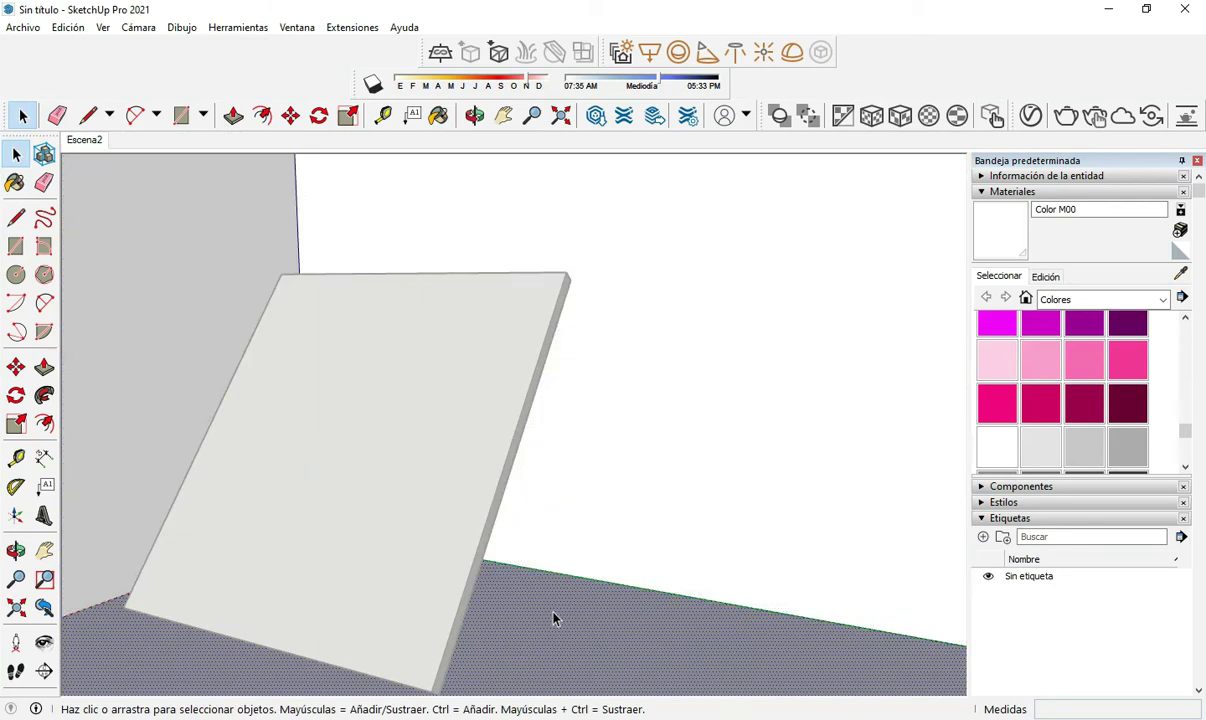
left_click(1032, 124)
left_click_drag(680, 190, 750, 95)
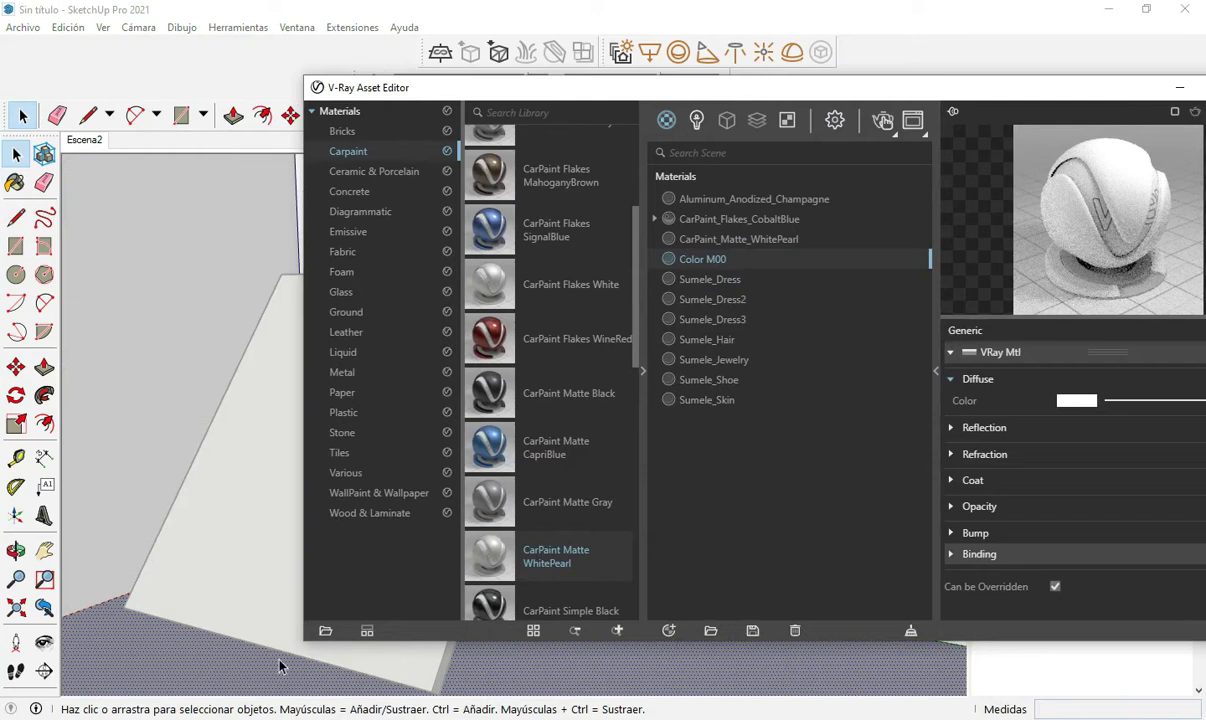
right_click(573, 562)
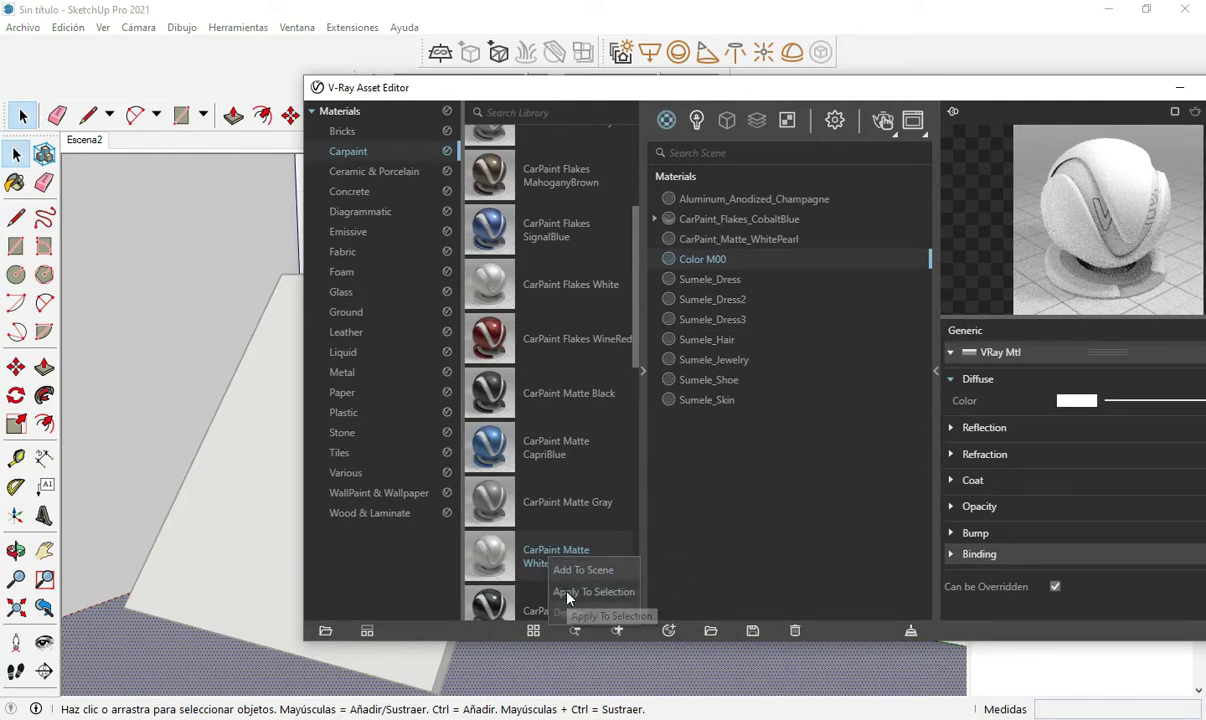
left_click(567, 596)
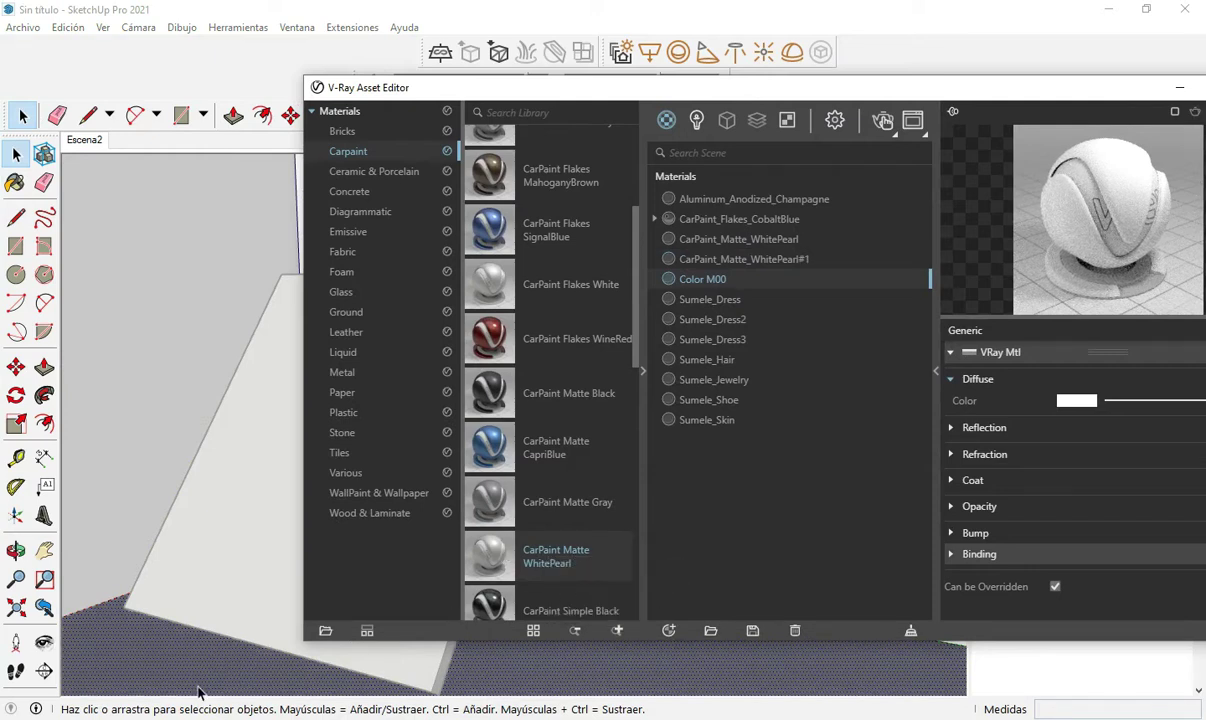
Minimize the V-Ray Asset Editor and leave room group editing with nothing selected.
left_click_drag(1018, 87, 945, 74)
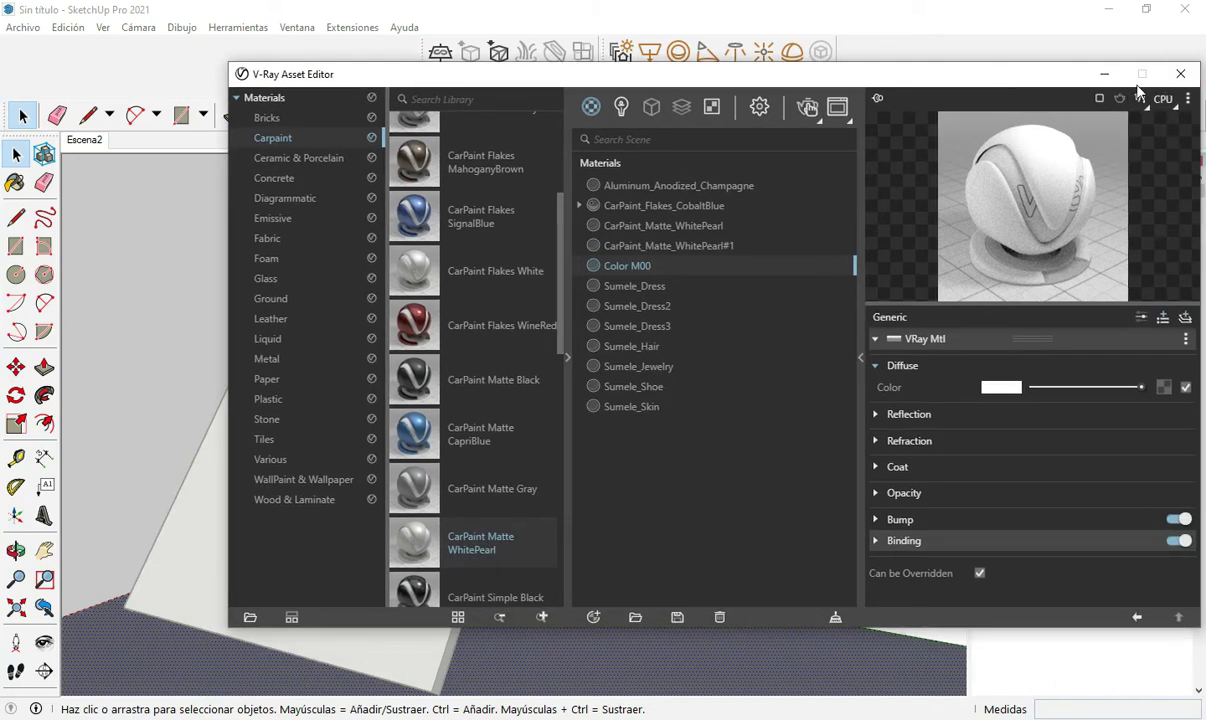
left_click(1104, 74)
double_click(413, 391)
left_click(413, 391)
left_click(668, 466)
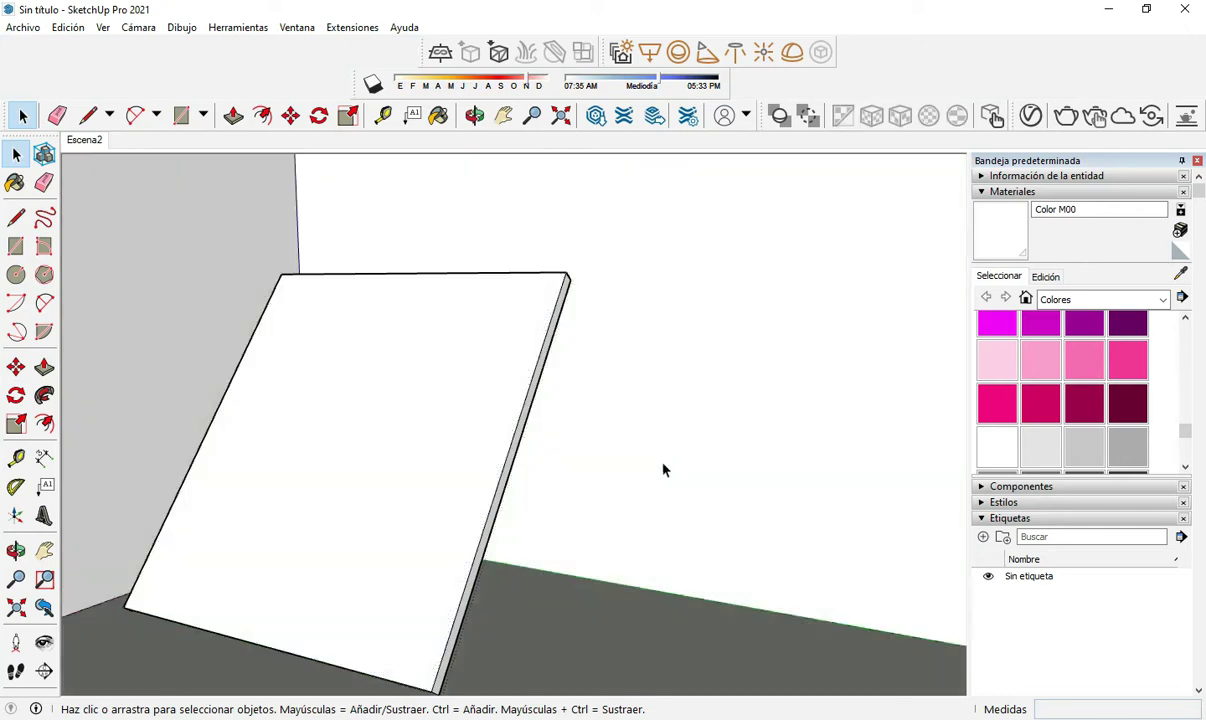
Select the tilted panel and apply the V-Ray metal material Aluminum Anodized Champagne to it, leaving the Asset Editor when done.
left_click(511, 450)
left_click(1030, 116)
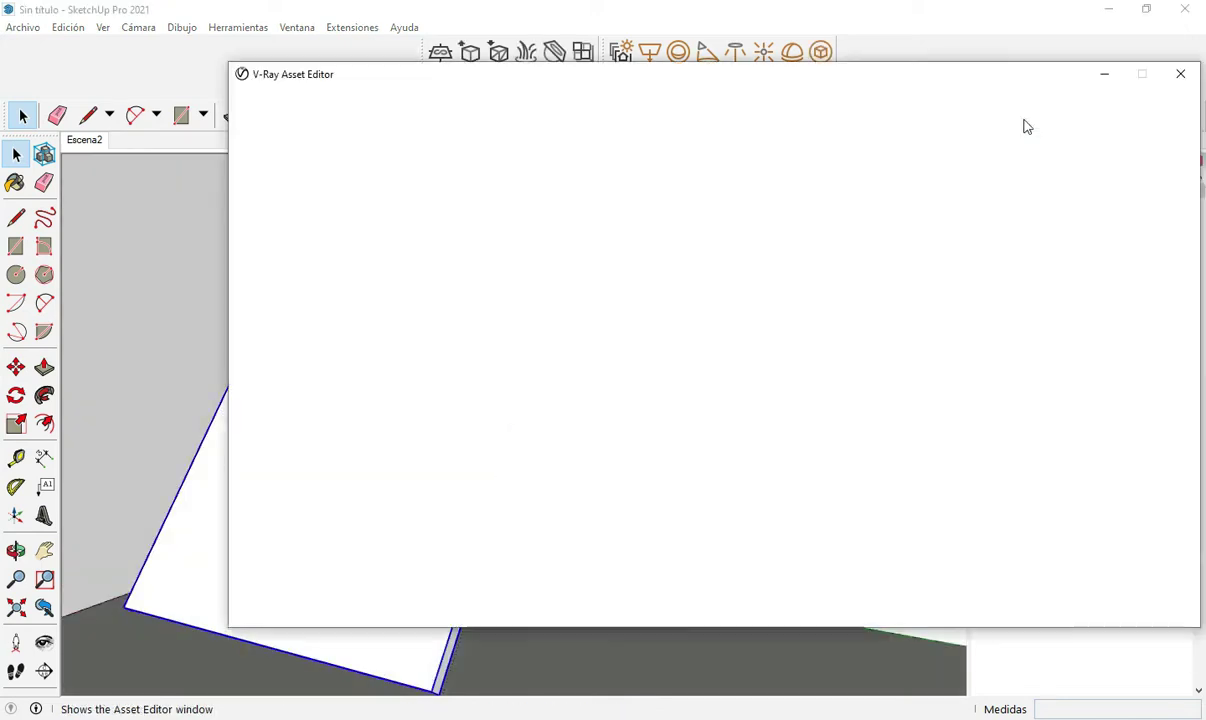
left_click_drag(485, 84, 886, 77)
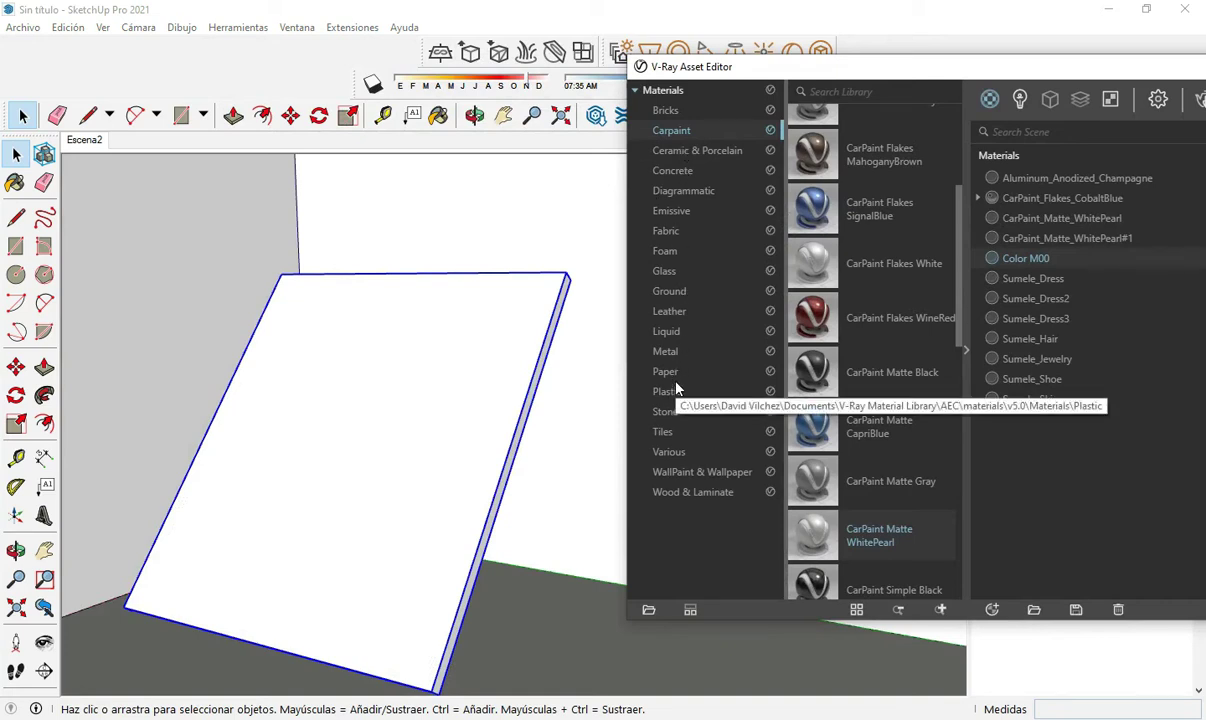
left_click(668, 351)
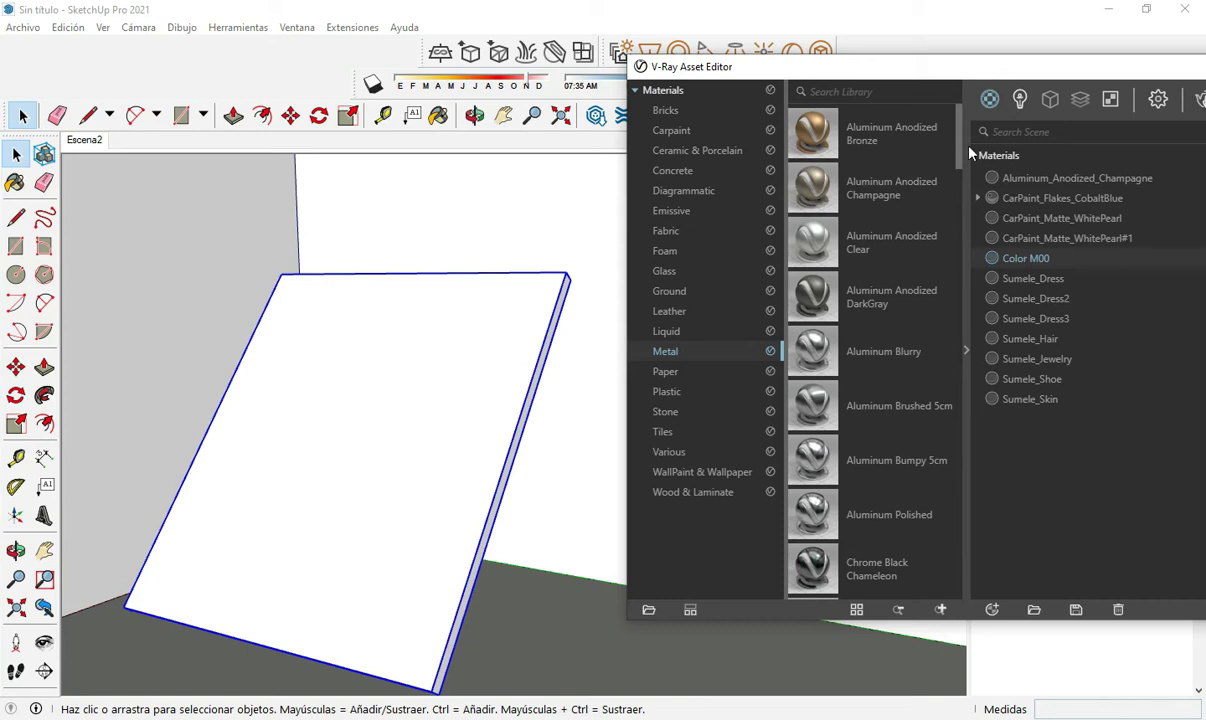
scroll(958, 152, "down", 1)
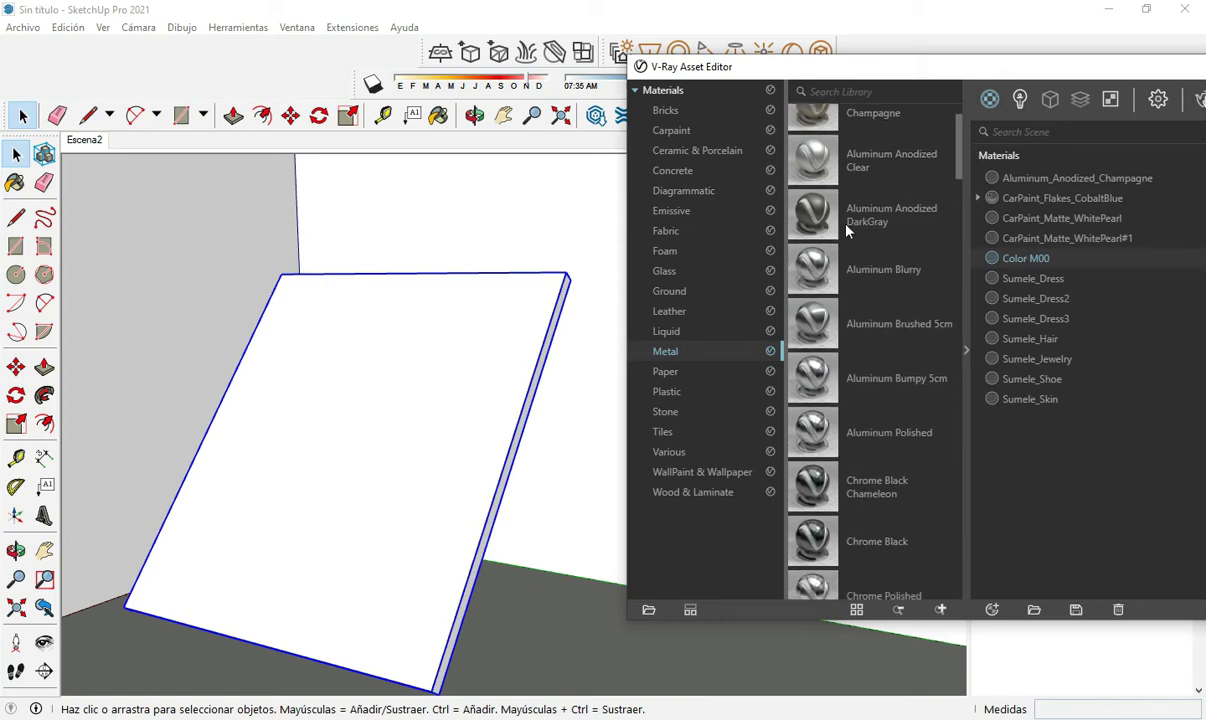
scroll(826, 311, "up", 1)
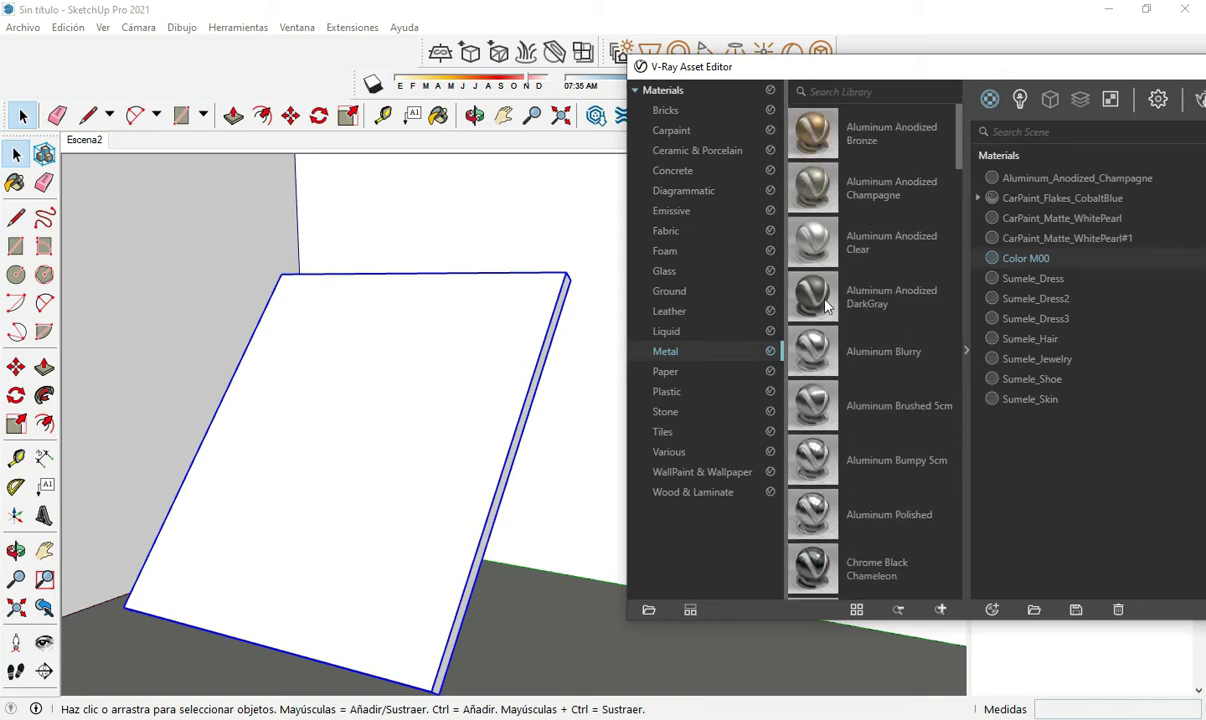
right_click(816, 190)
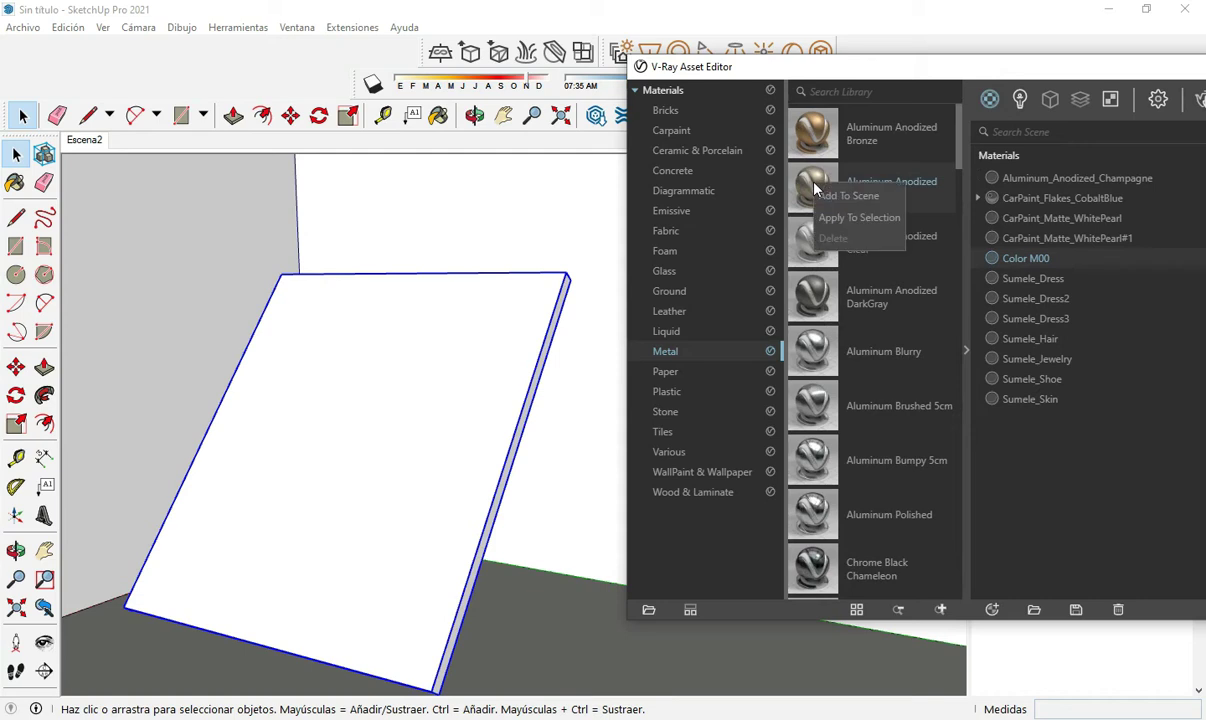
left_click(838, 216)
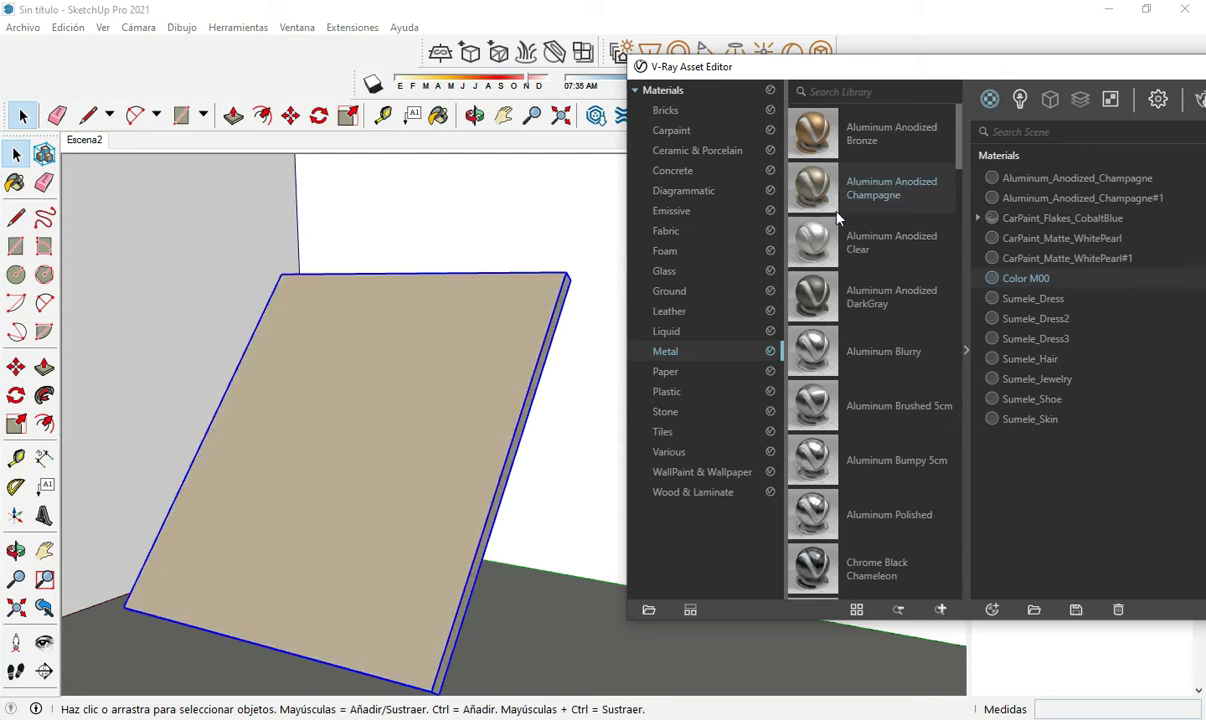
left_click_drag(1110, 78, 757, 80)
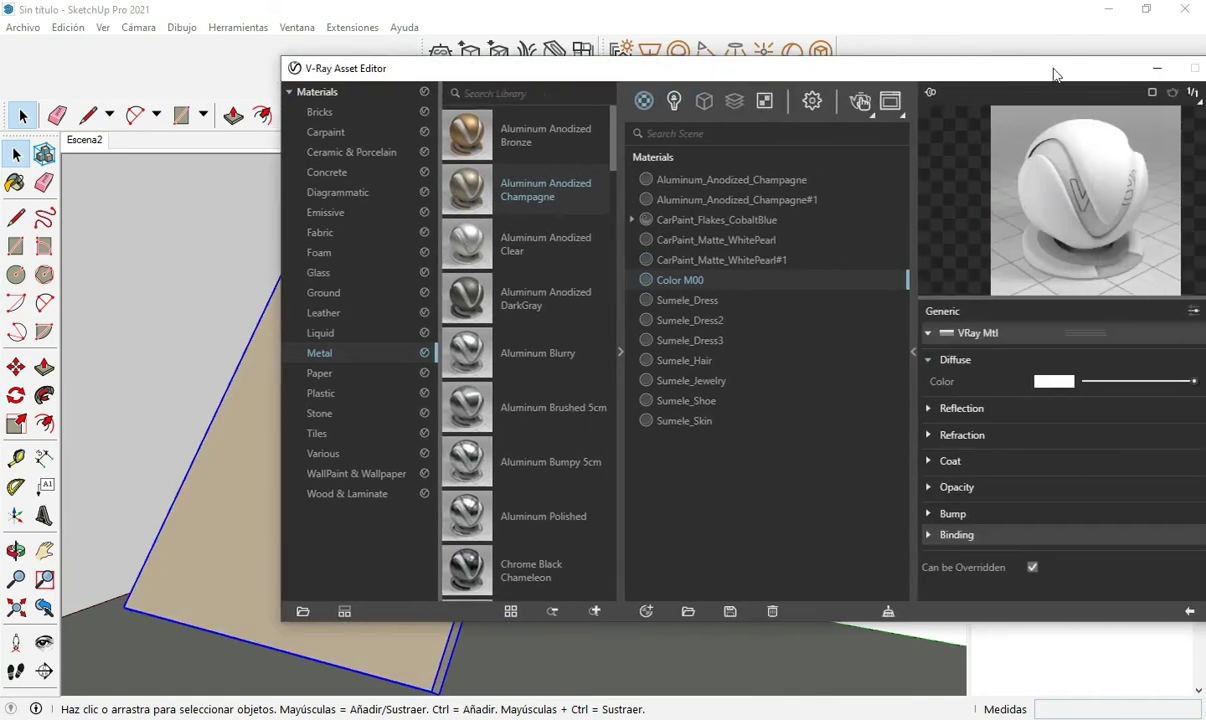
left_click(1007, 61)
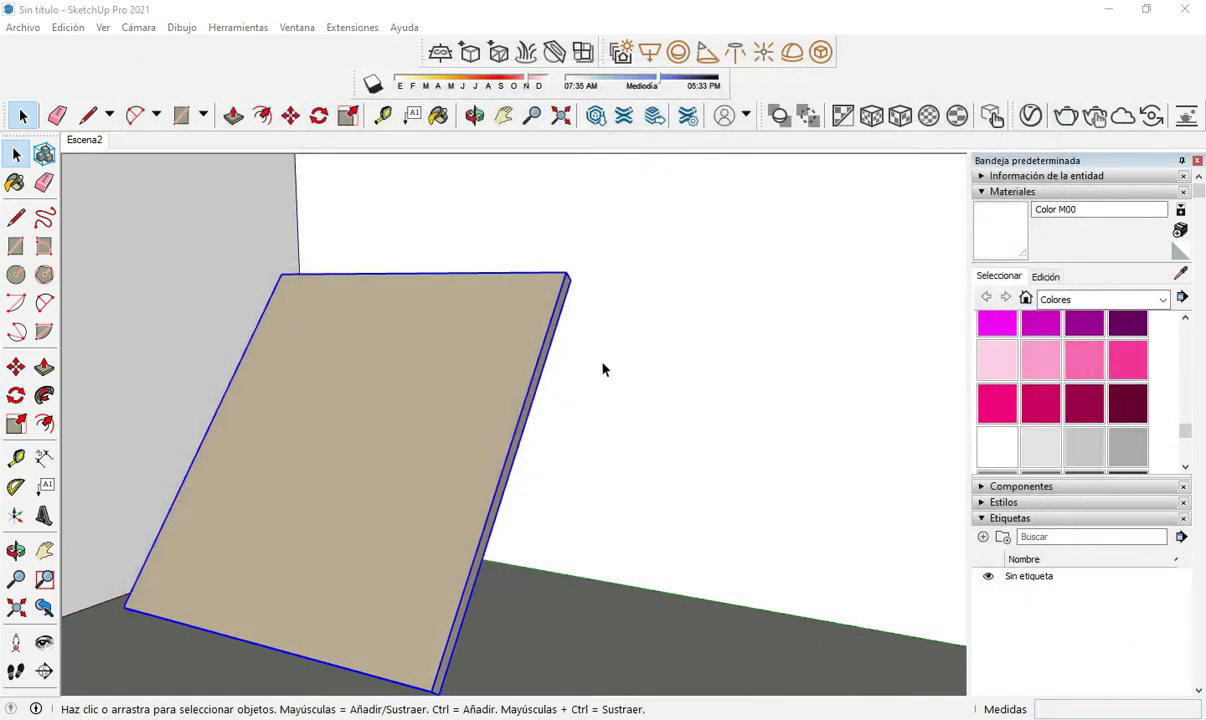
Reframe the close-up view slightly around the tilted panel, keeping the whole panel and part of the floor in sight.
left_click(527, 532)
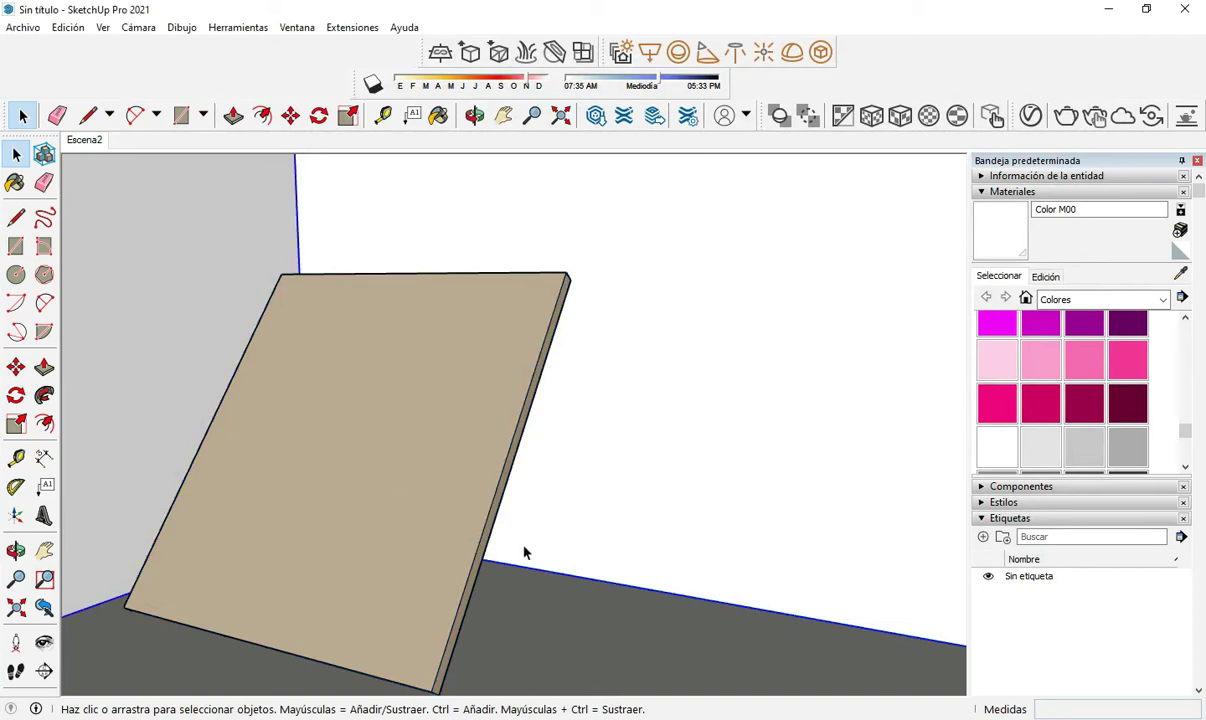
key("h")
left_click_drag(527, 482, 527, 449)
key("o")
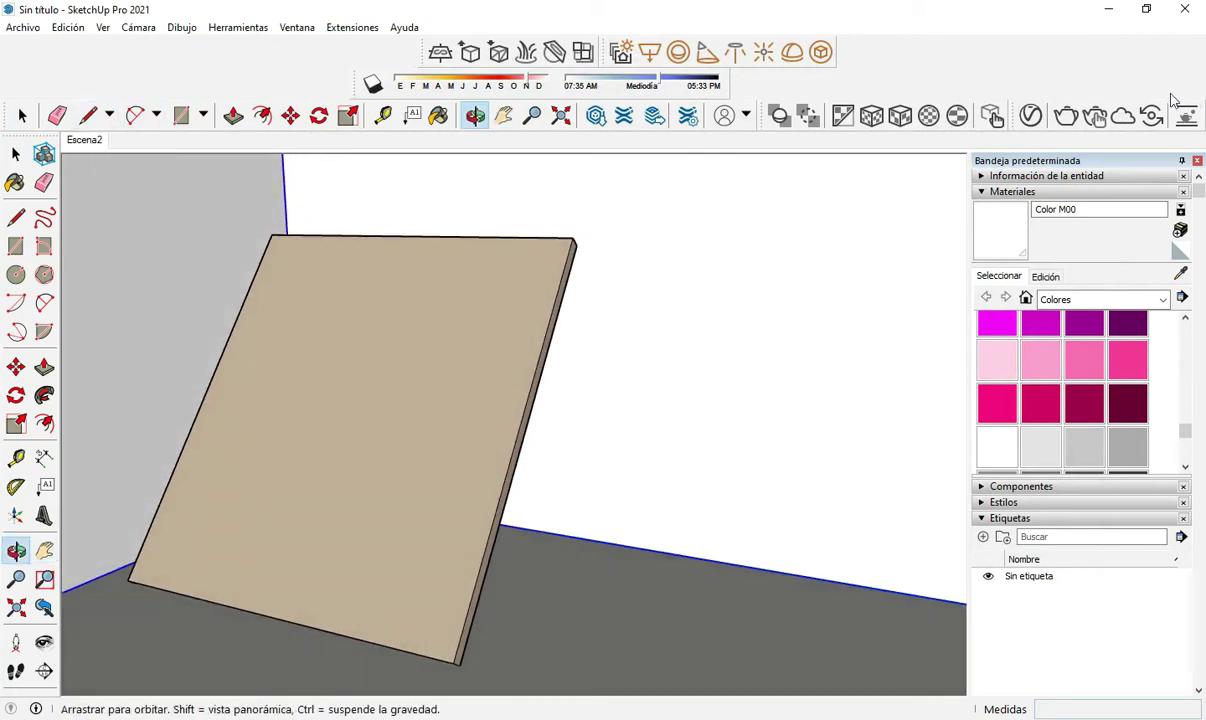
left_click(1032, 117)
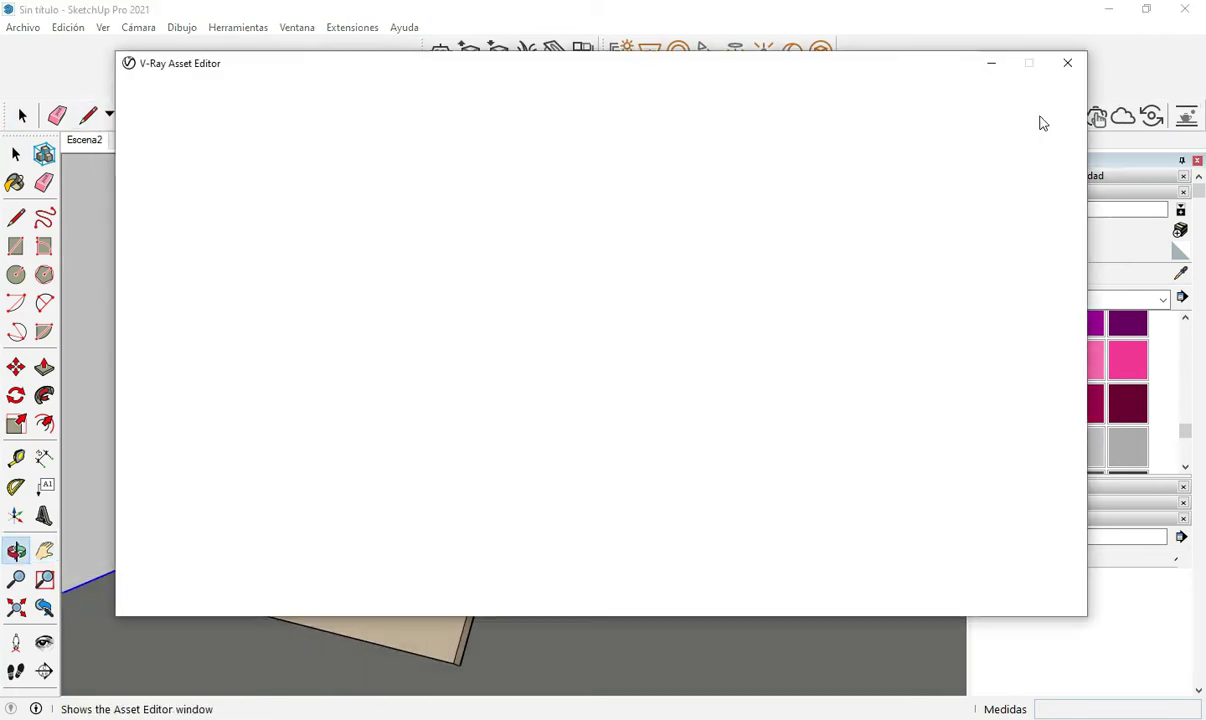
mouse_move(590, 71)
left_mouse_down()
mouse_move(950, 108)
mouse_move(1110, 72)
mouse_move(852, 75)
left_mouse_up()
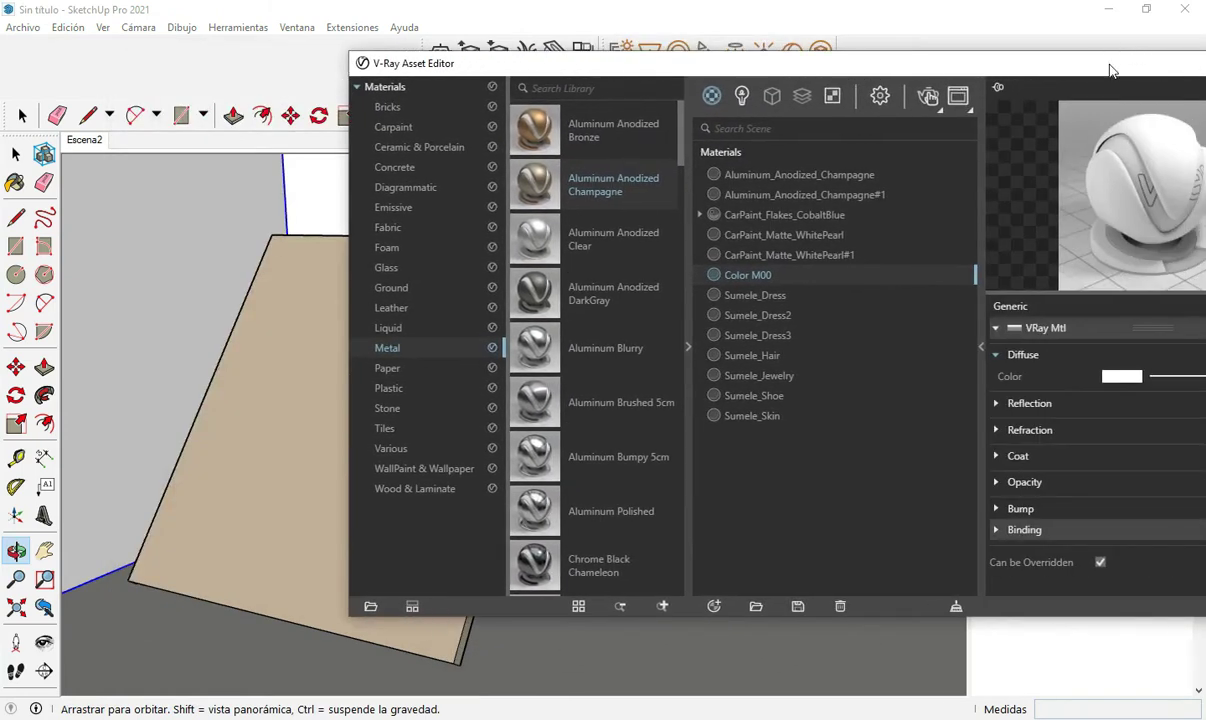
left_click_drag(1110, 70, 913, 66)
left_click(1060, 58)
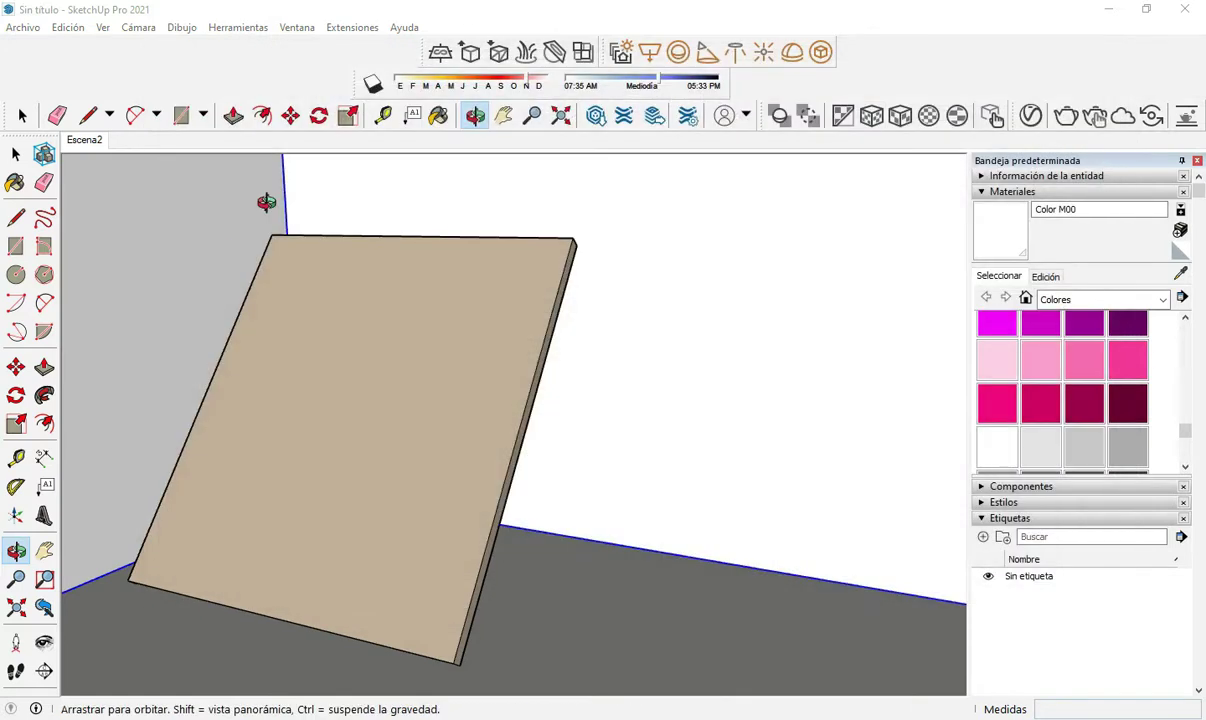
Update scene Escena2 with the current view.
right_click(89, 139)
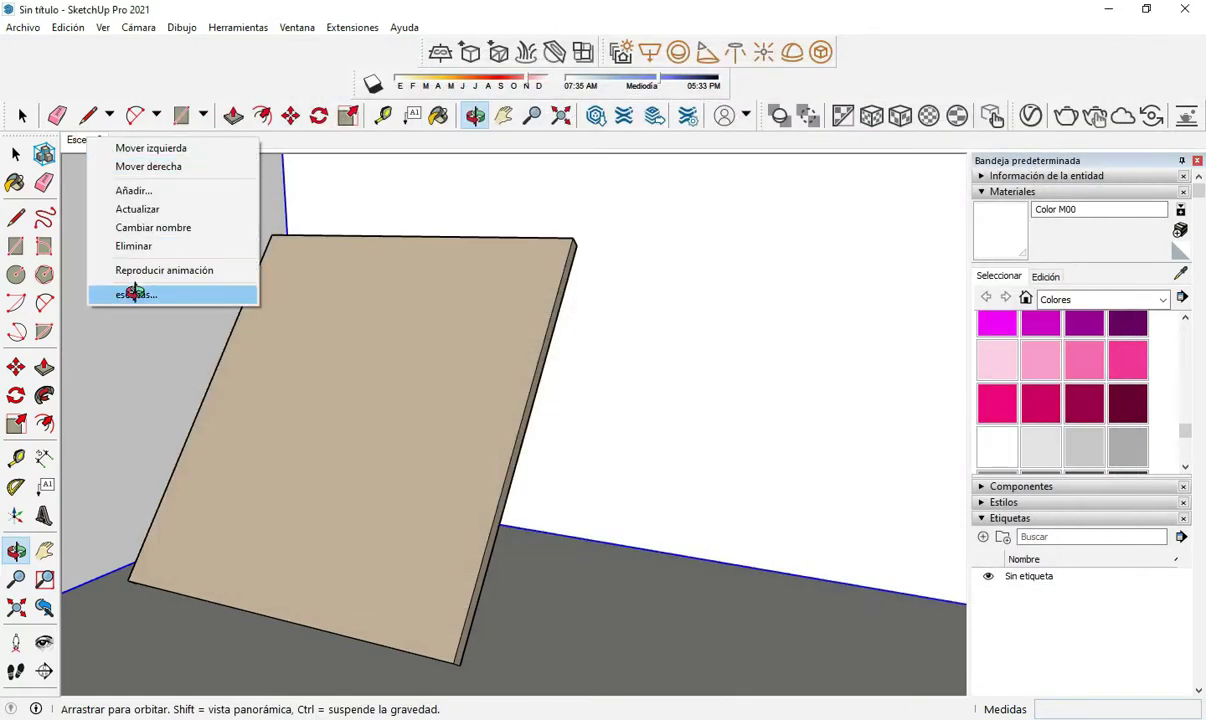
left_click(138, 208)
Draw a vertical guide line from the floor just in front of the panel up past its top edge, ending with nothing selected.
left_click_drag(422, 453, 404, 490)
left_click_drag(492, 391, 470, 400)
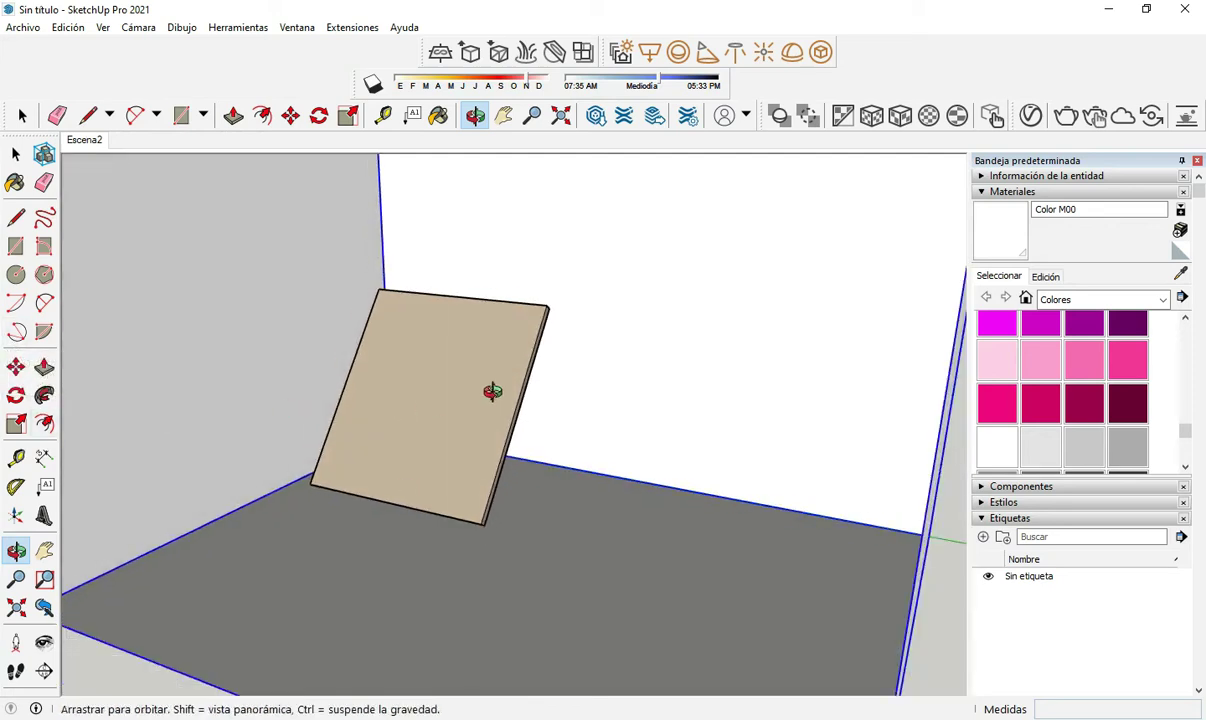
left_click(16, 217)
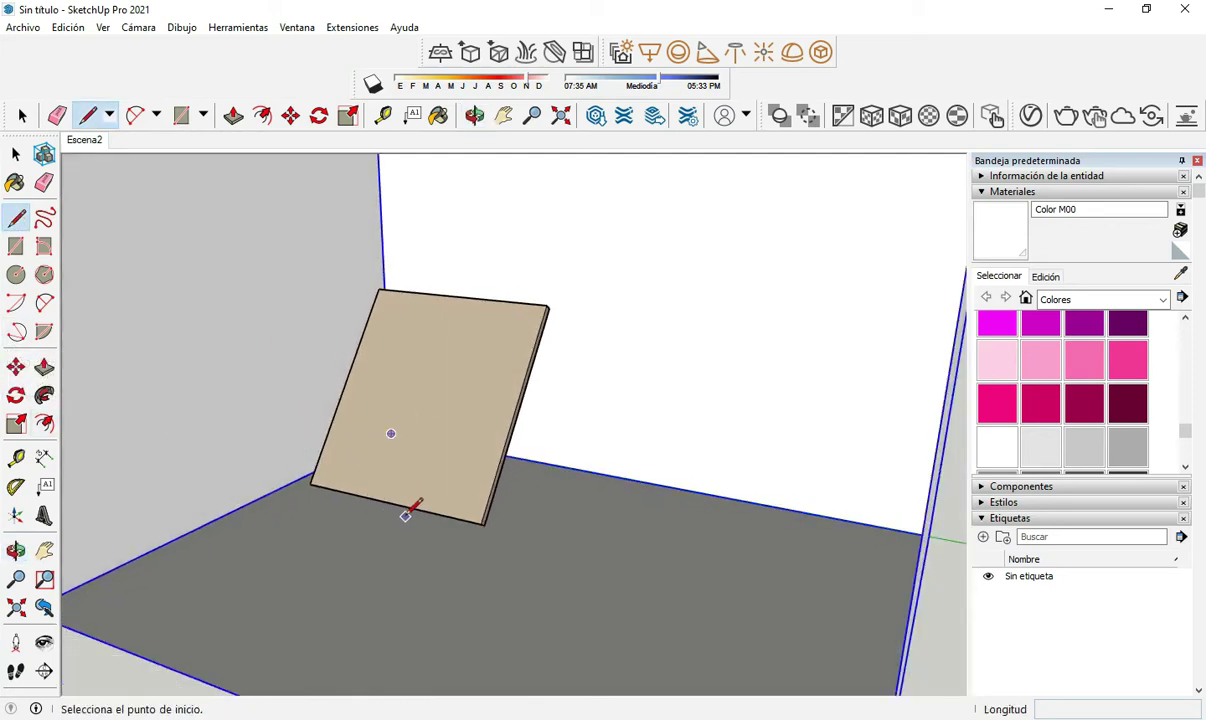
left_click(405, 515)
left_click(393, 208)
scroll(466, 328, "down", 3)
left_click(21, 115)
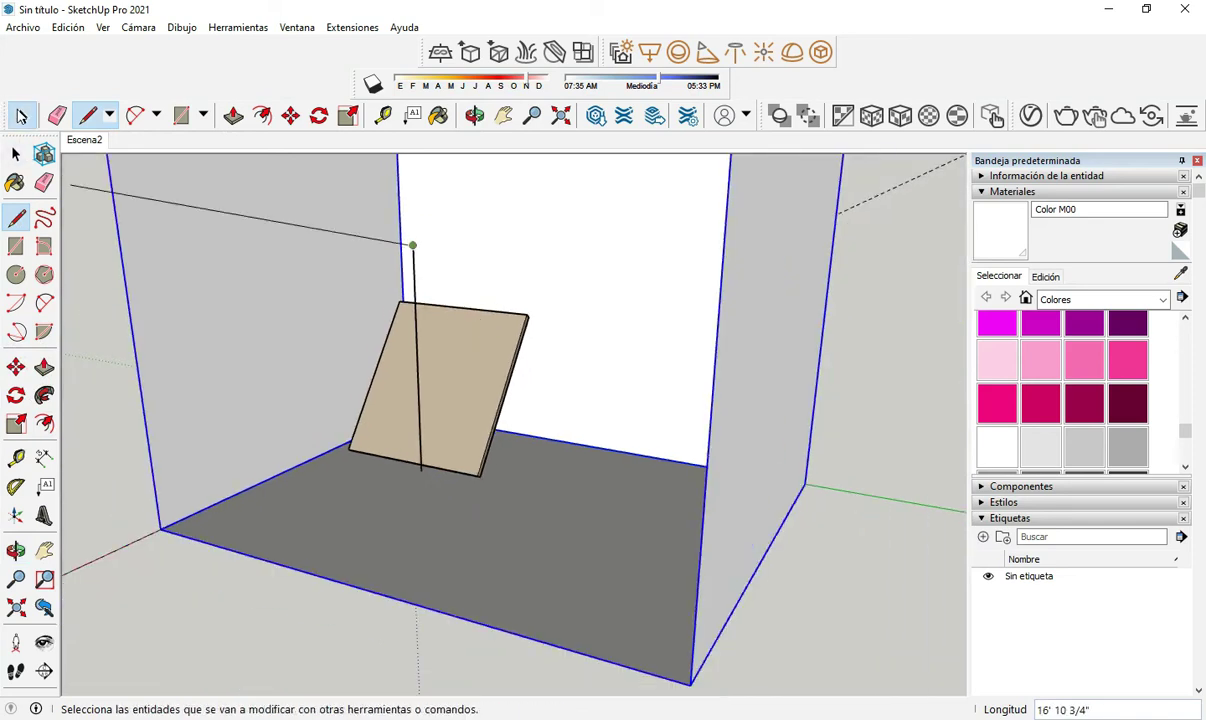
left_click(21, 115)
left_click(254, 609)
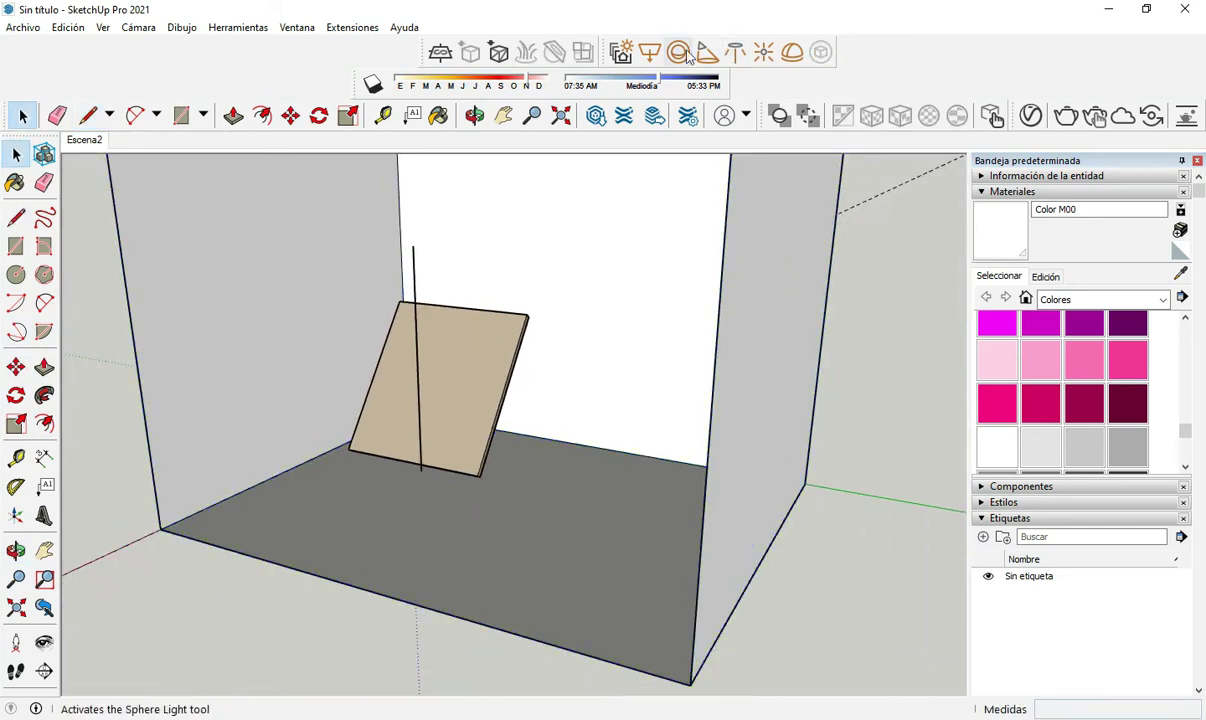
Place a V-Ray Rectangle Light flat on the floor in front of the panel, with U and V sizes of about 66 and 137.
left_click(650, 51)
left_click(296, 512)
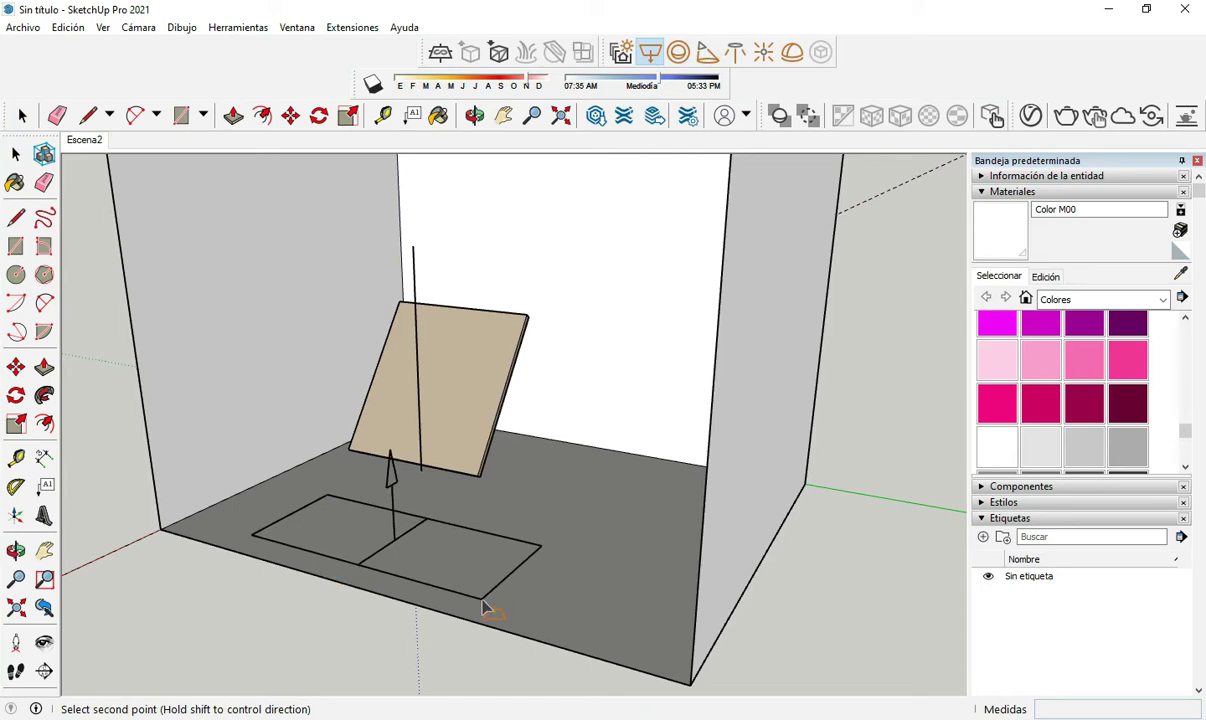
left_click(480, 611)
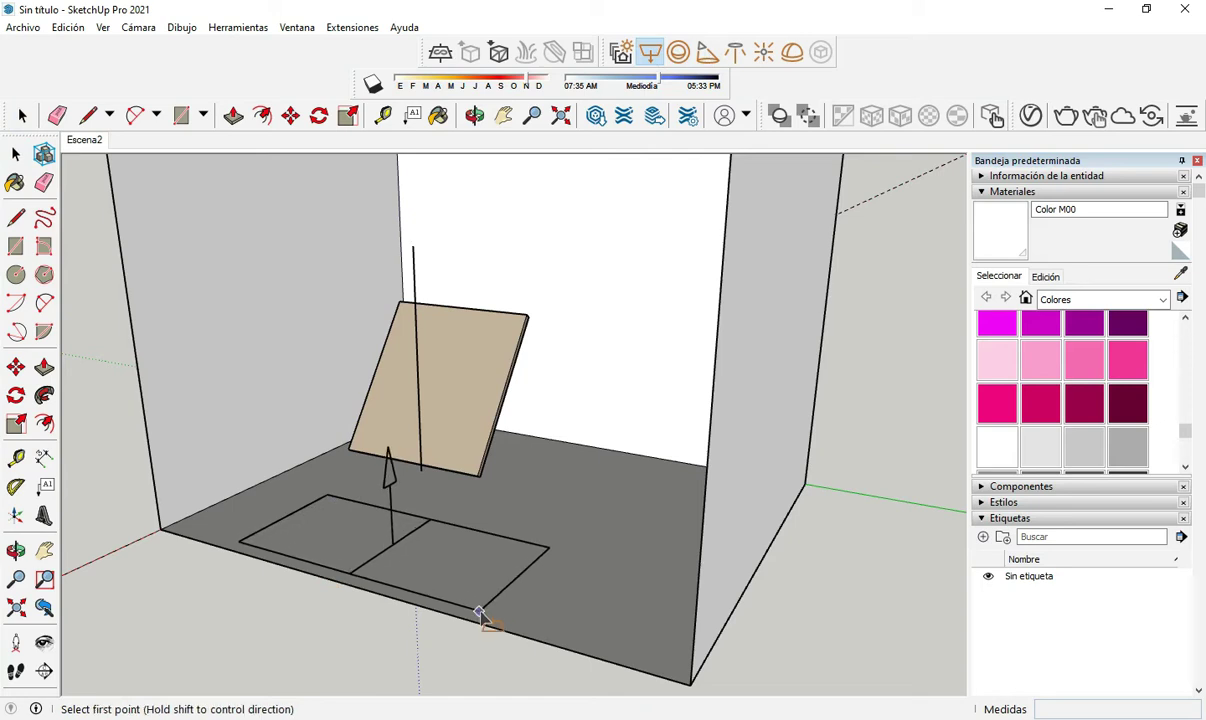
left_click(16, 153)
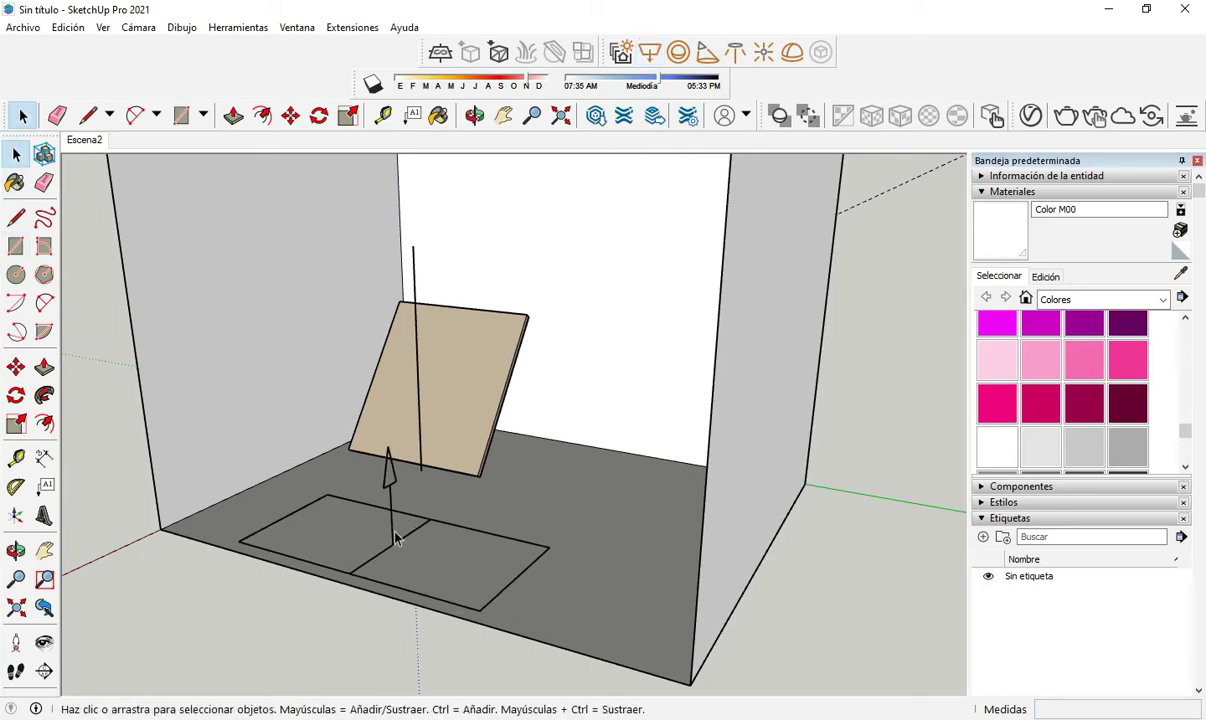
Move the rectangle light up about 13' 7 1/2" to the upper end of the vertical guide line and delete that line.
left_click(425, 524)
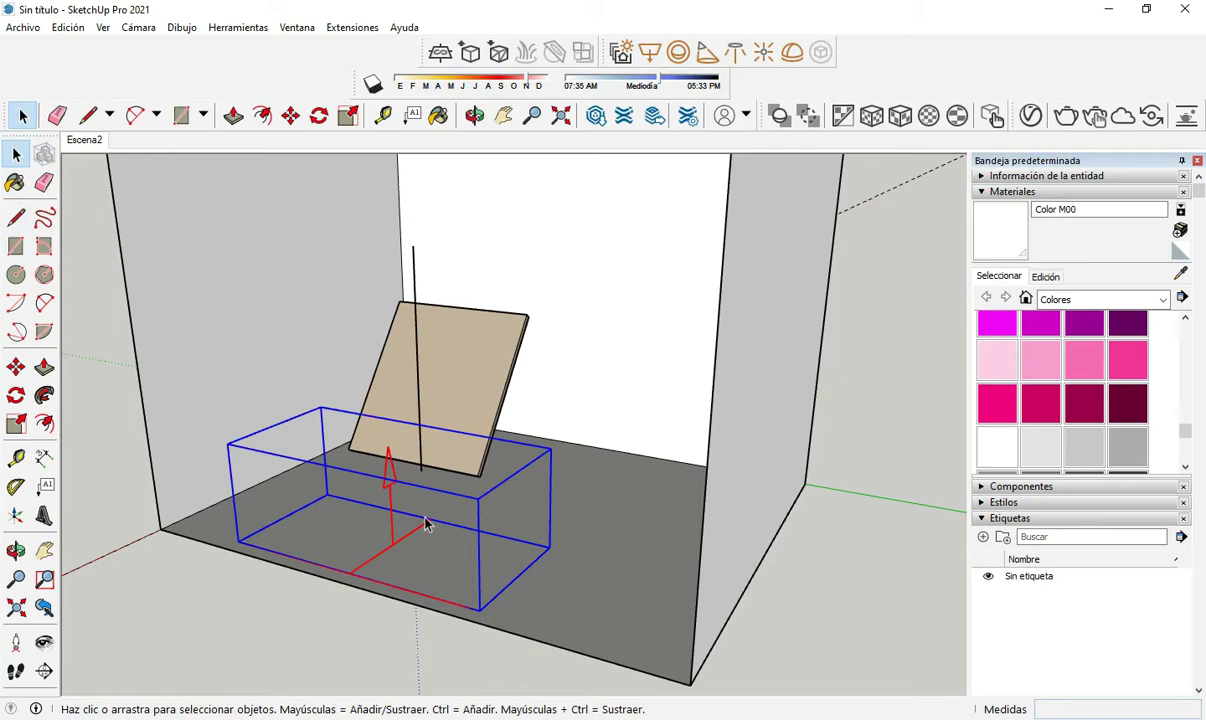
left_click(16, 367)
left_click_drag(391, 545, 415, 255)
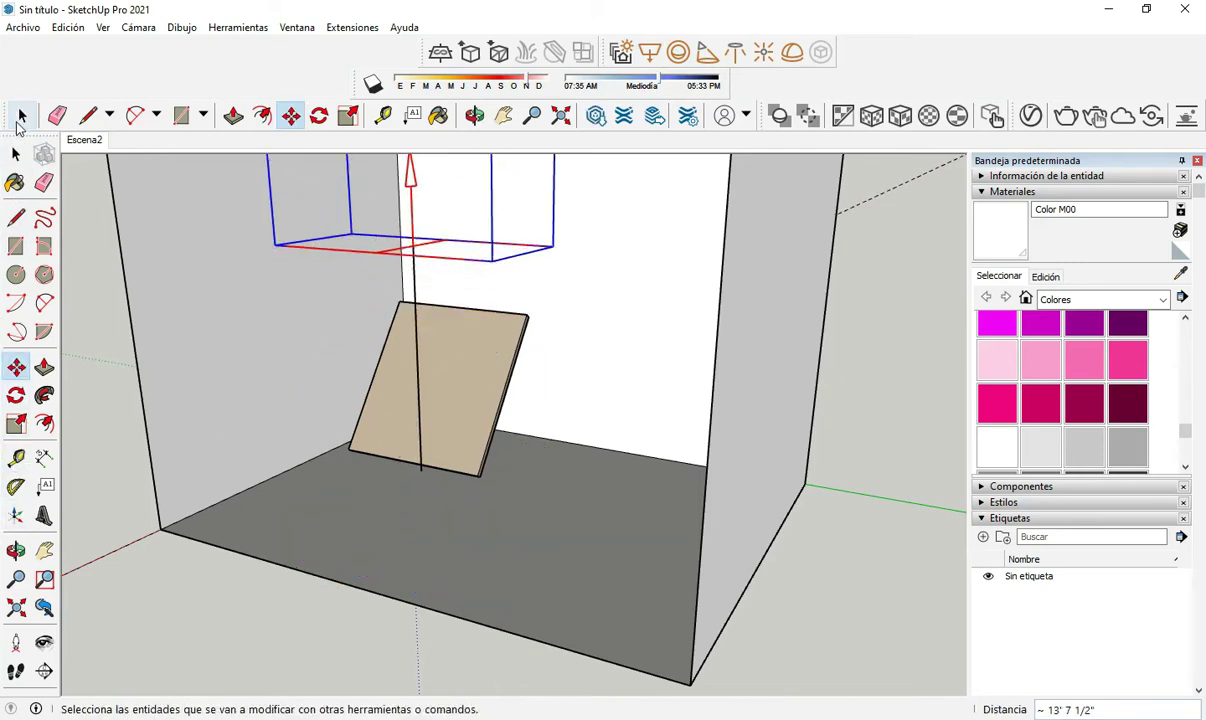
left_click(20, 117)
left_click(160, 605)
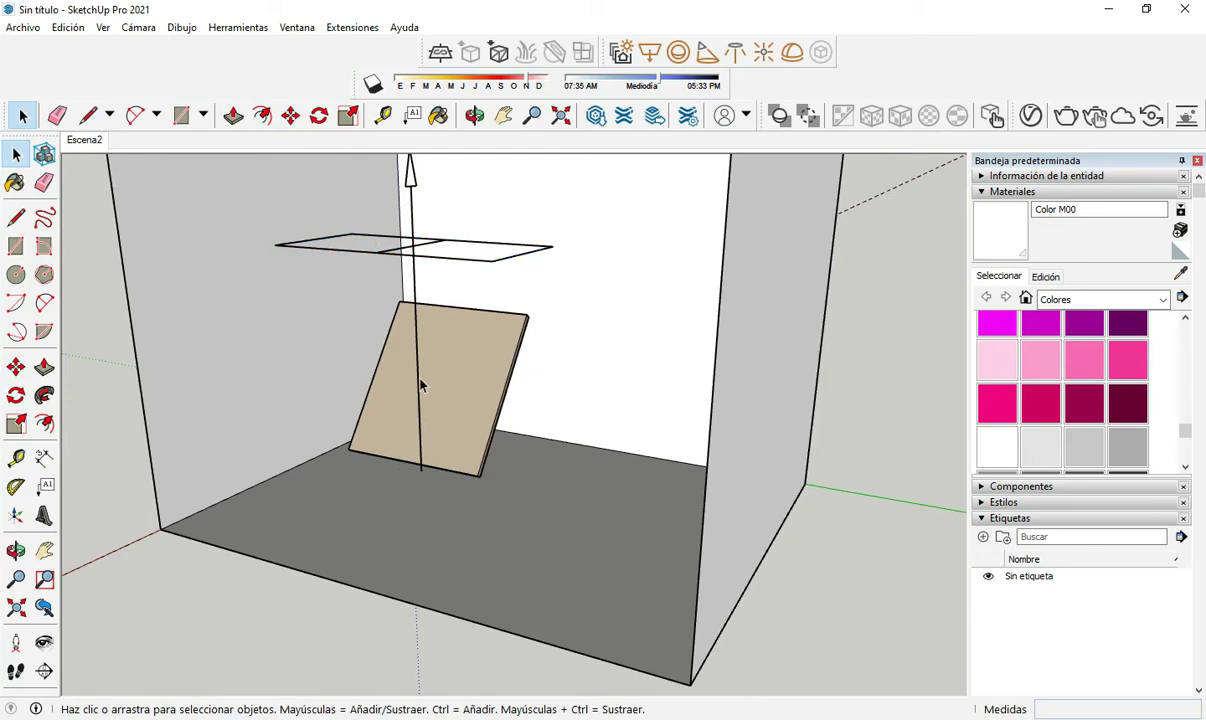
left_click(421, 386)
key("Delete")
Set the rectangle light's intensity to 34.8 and enable its Invisible and No Decay options in the V-Ray Asset Editor.
scroll(415, 250, "up", 4)
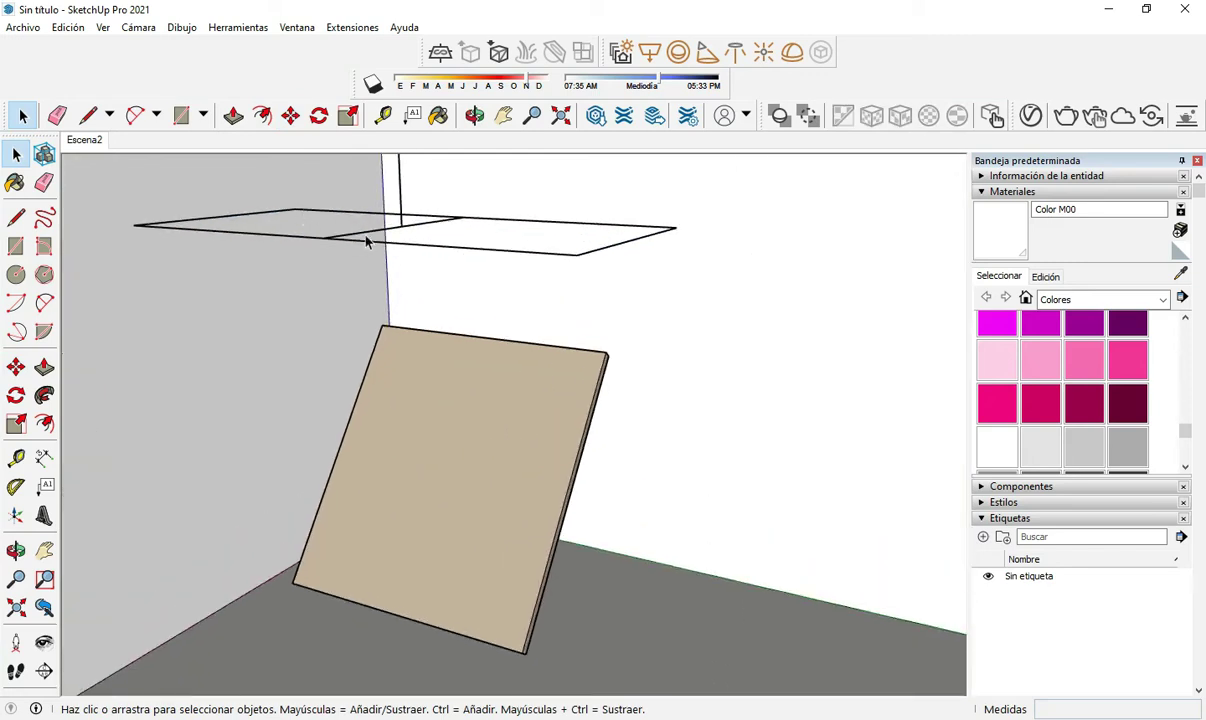
left_click(388, 236)
left_click(988, 113)
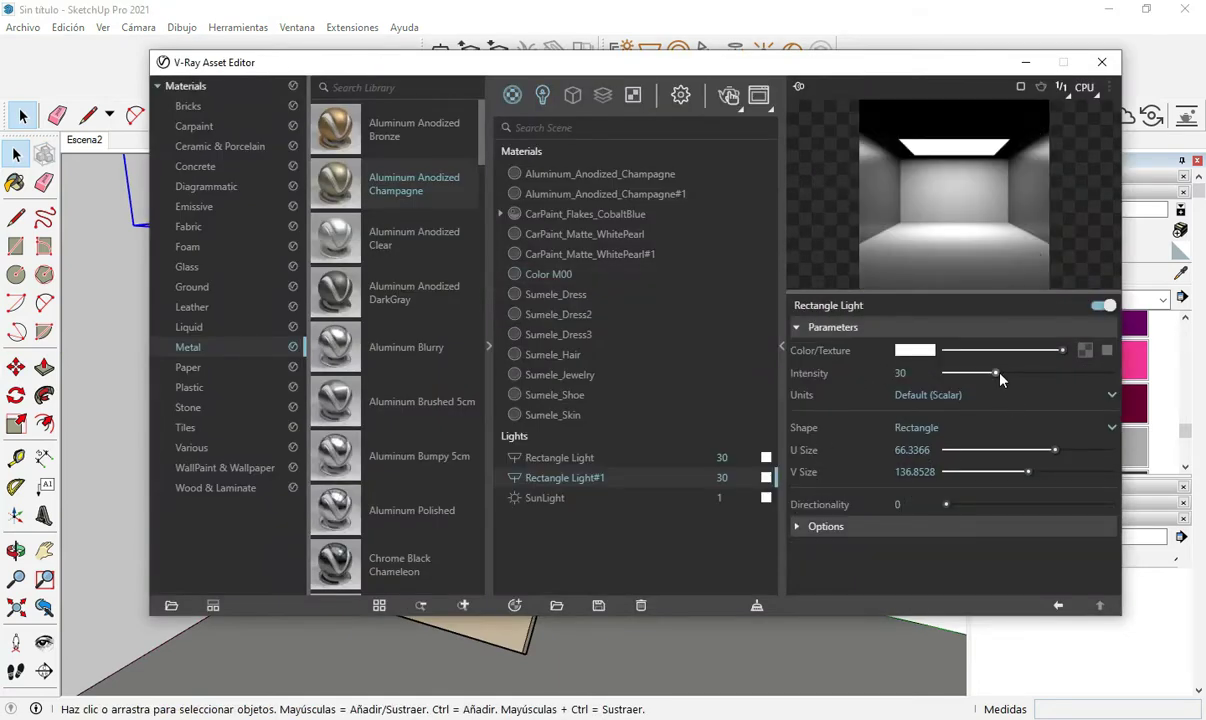
left_click_drag(998, 373, 1004, 373)
left_click(798, 527)
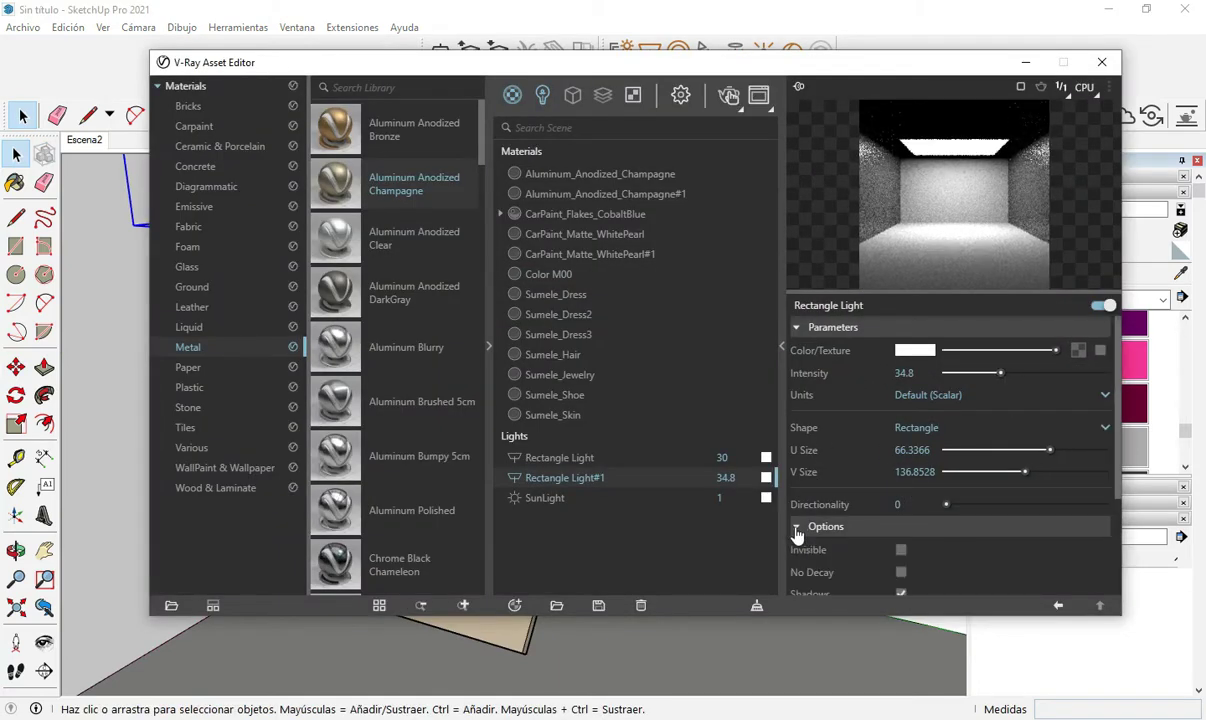
left_click(901, 571)
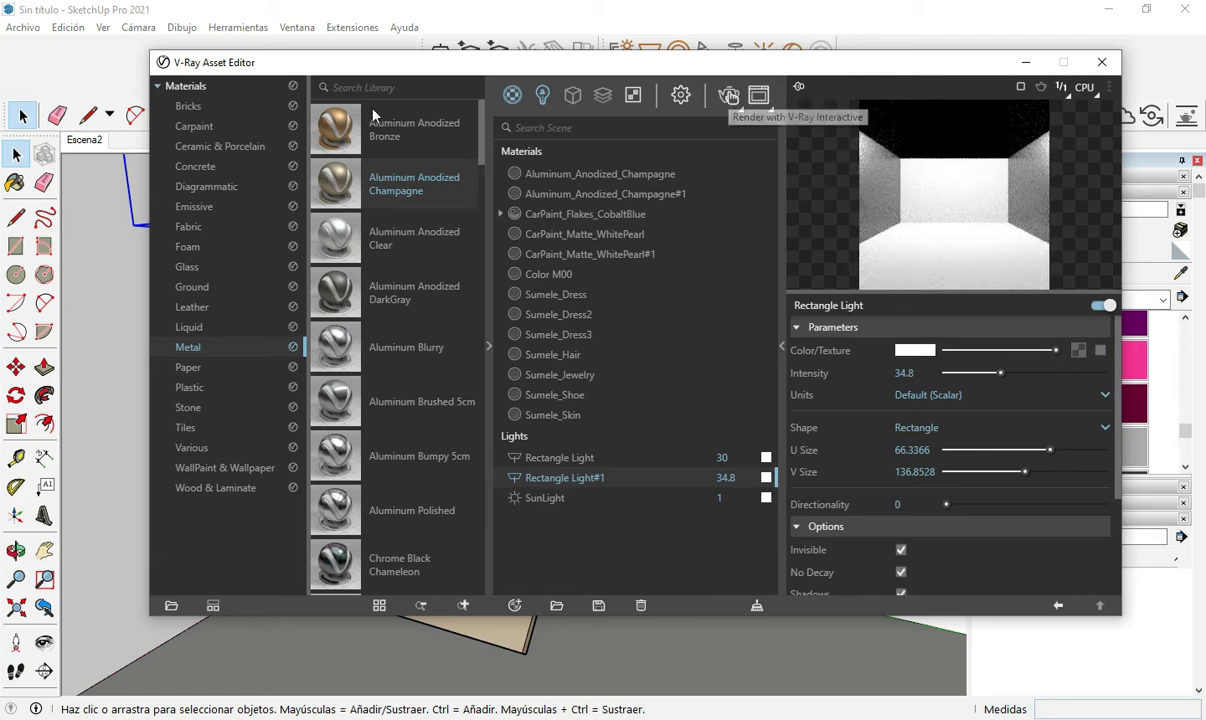
Run a V-Ray Interactive test render of scene Escena2, stop it, and close the Frame Buffer and the Asset Editor.
left_click(86, 143)
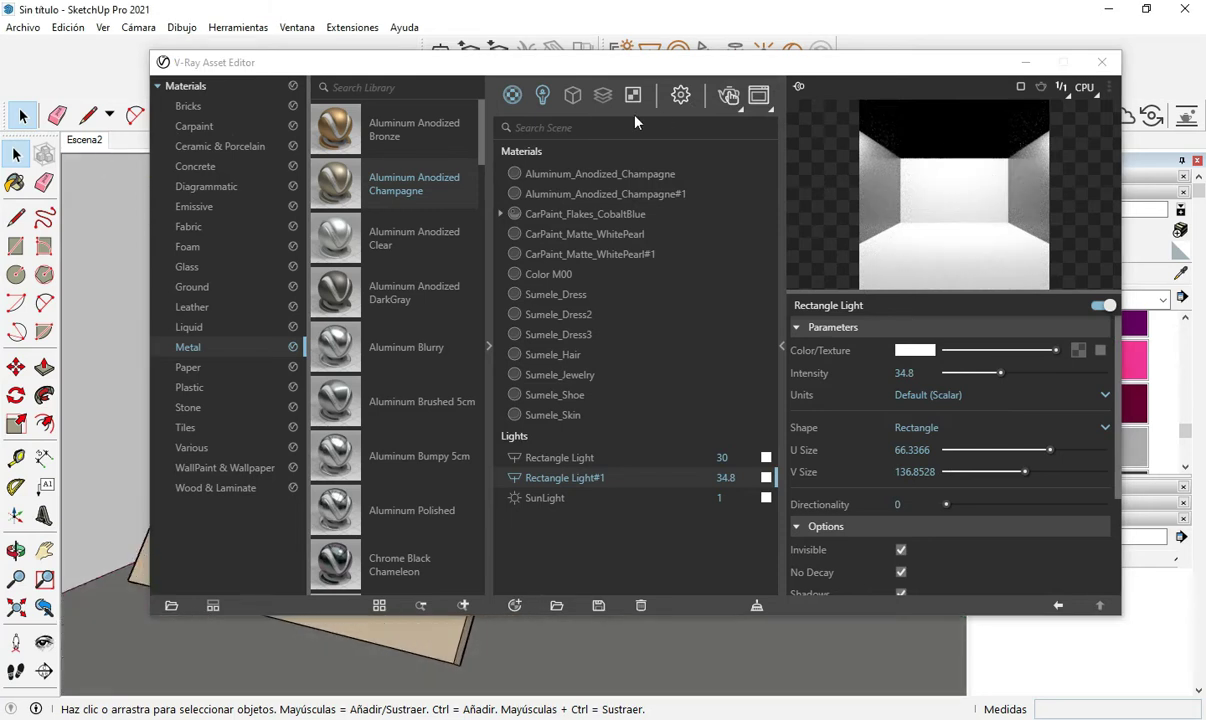
left_click(729, 96)
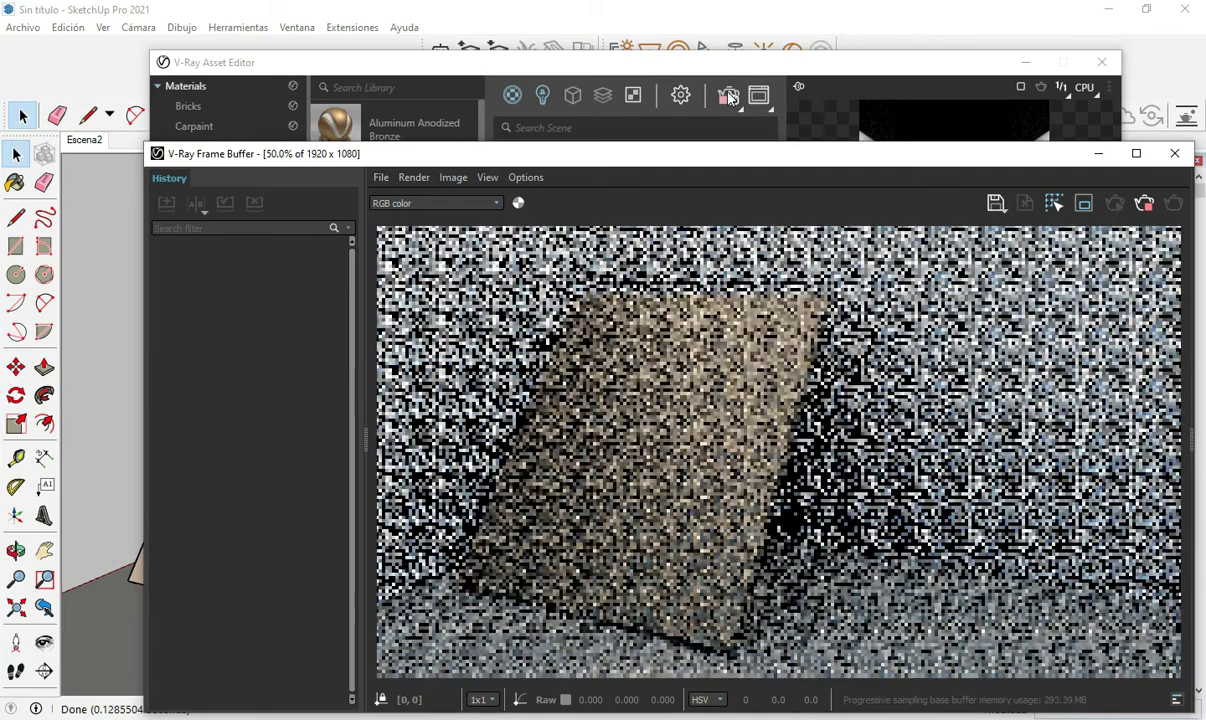
left_click_drag(677, 161, 601, 106)
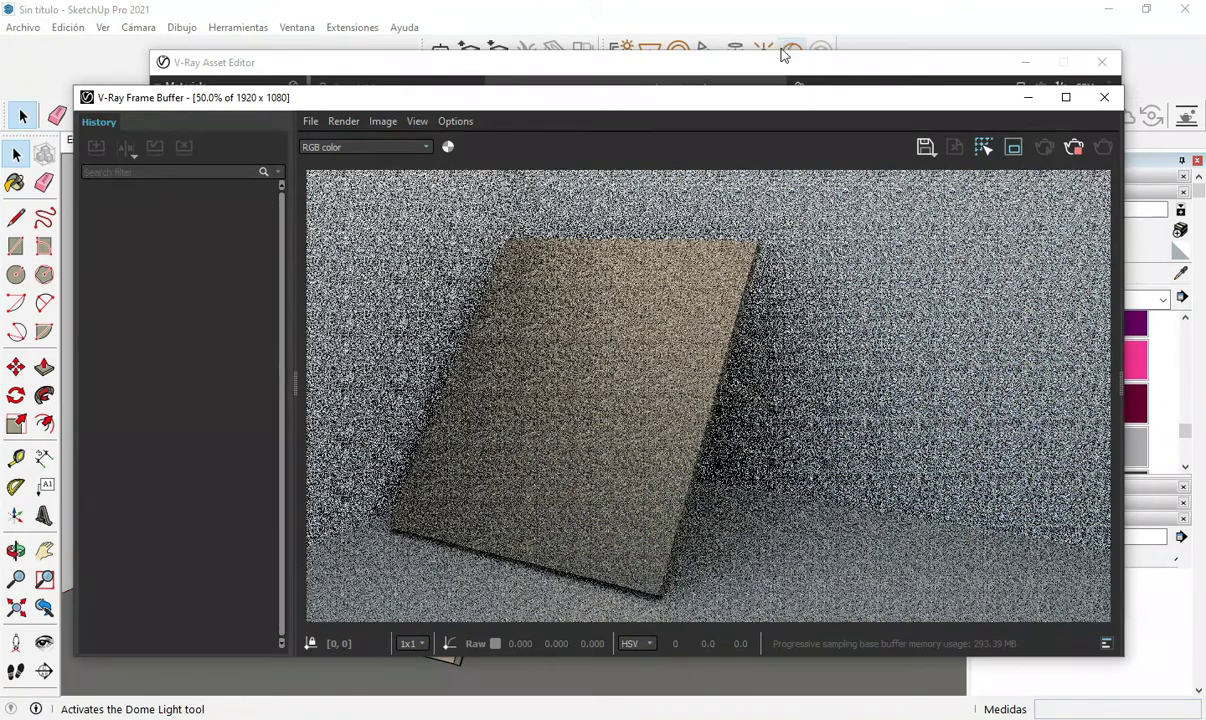
left_click(1074, 148)
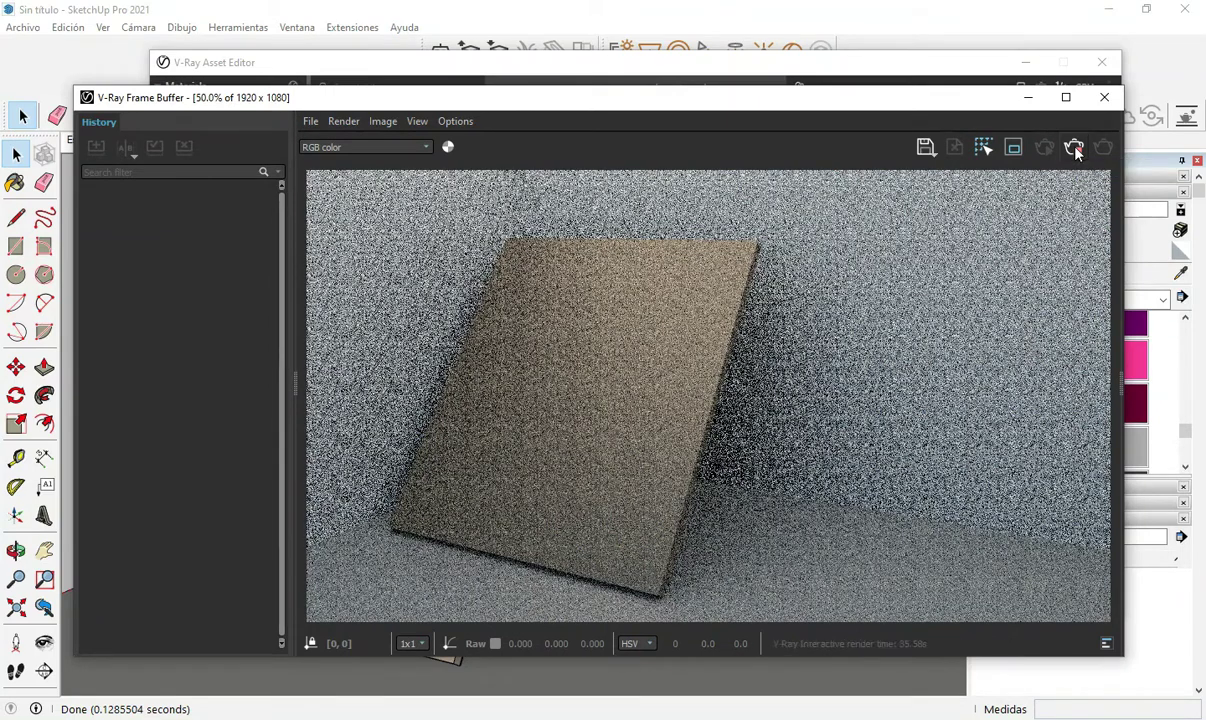
left_click(1102, 98)
left_click(1101, 62)
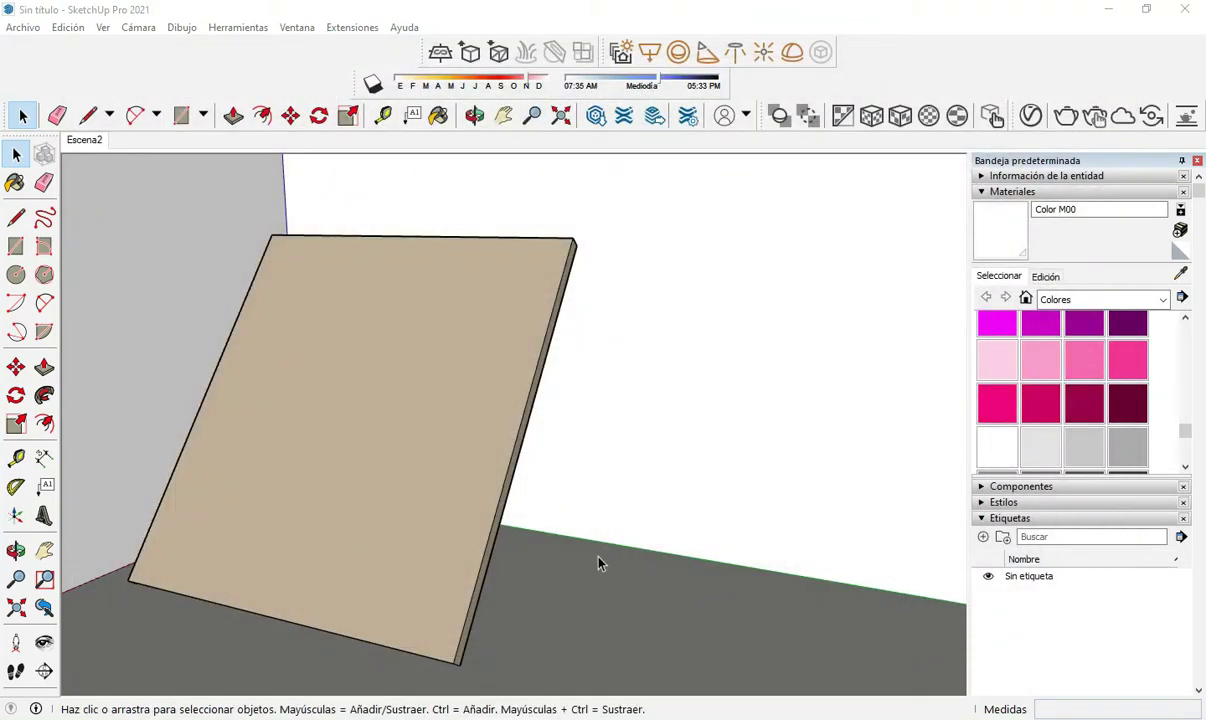
Draw a rectangle of about 3' 4" by 11" on the floor beside the tilted panel.
key("z")
key("alt")
left_click_drag(603, 511, 588, 560)
left_click(16, 246)
left_click(546, 578)
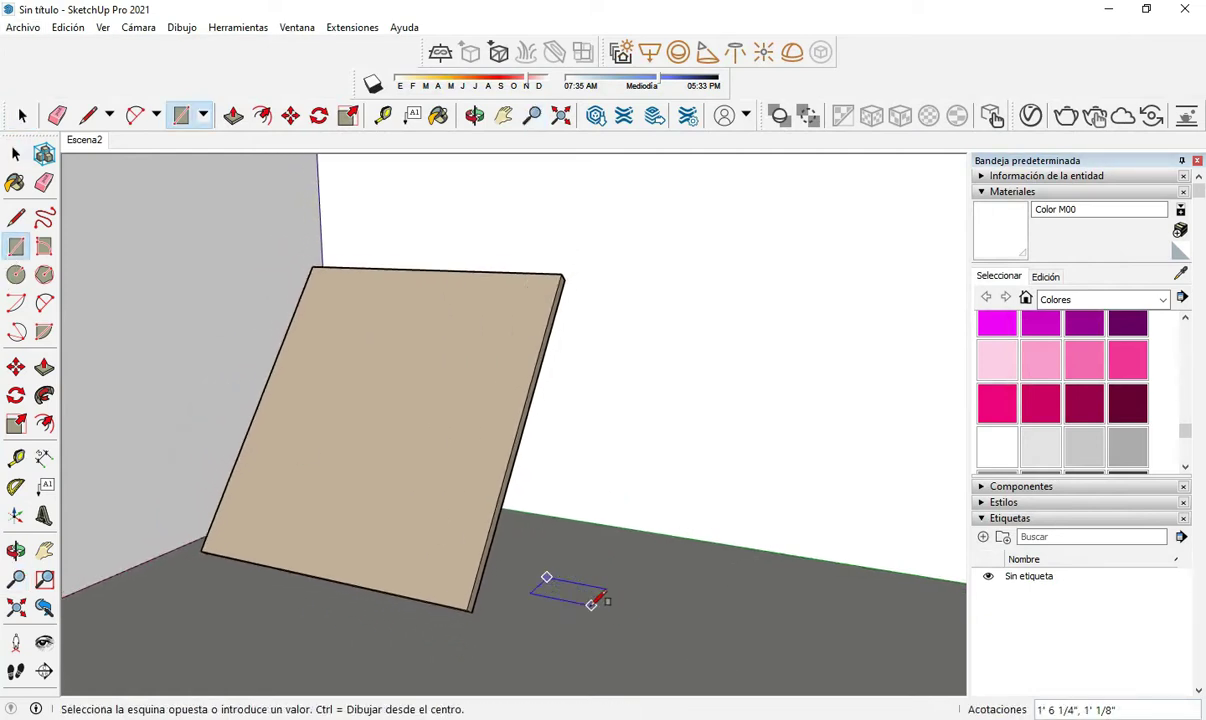
left_click(677, 617)
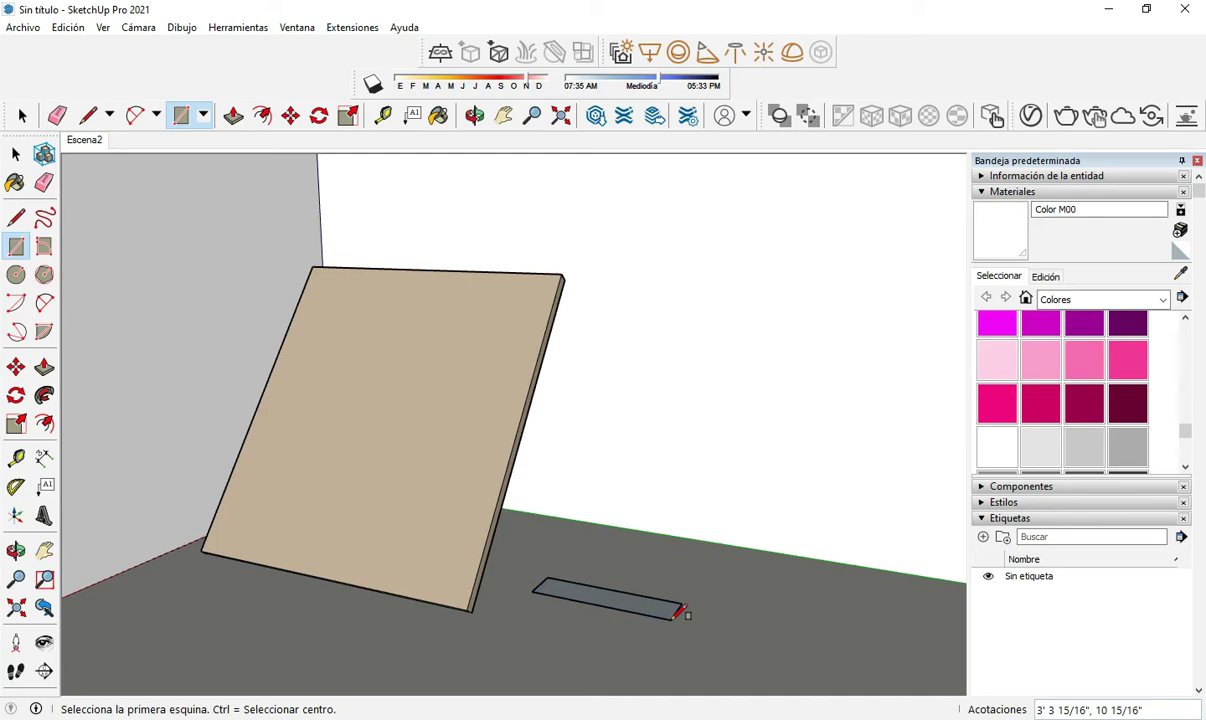
Extrude the floor rectangle up about 4' 10 3/8" and push its wide face in to leave a thin upright panel.
key("p")
left_click(677, 612)
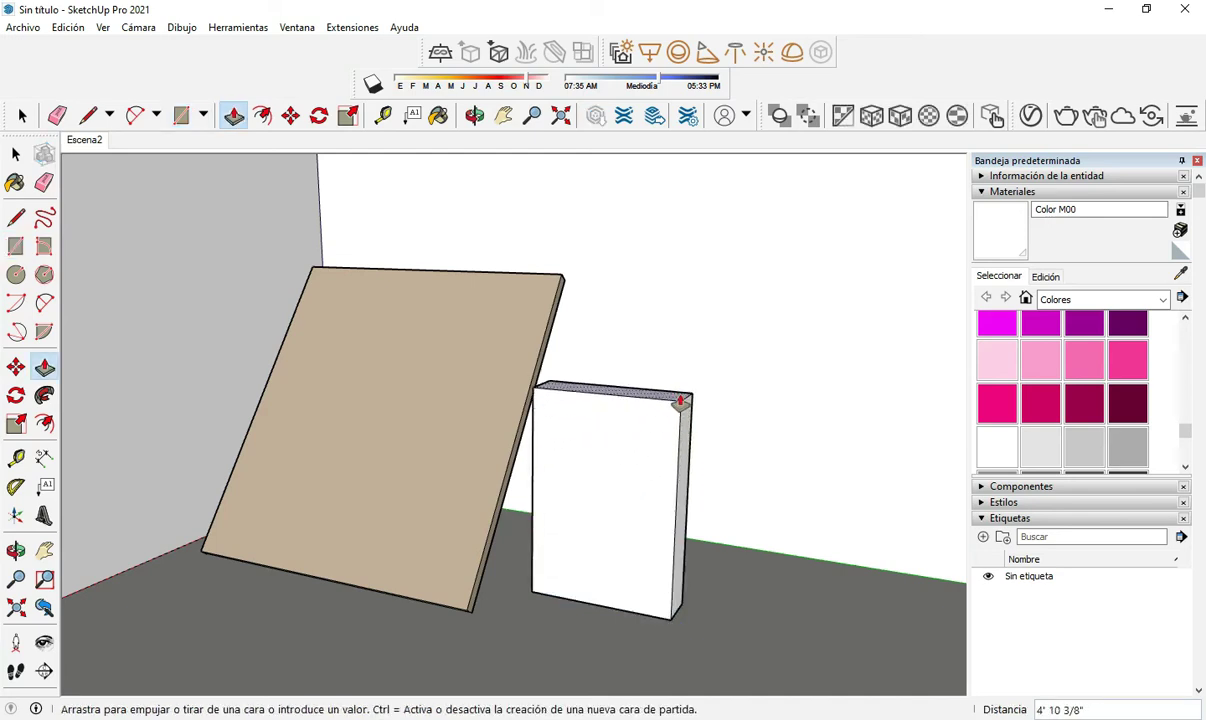
left_click_drag(668, 430, 651, 468)
middle_click_drag(604, 493, 565, 477)
left_click_drag(619, 485, 622, 484)
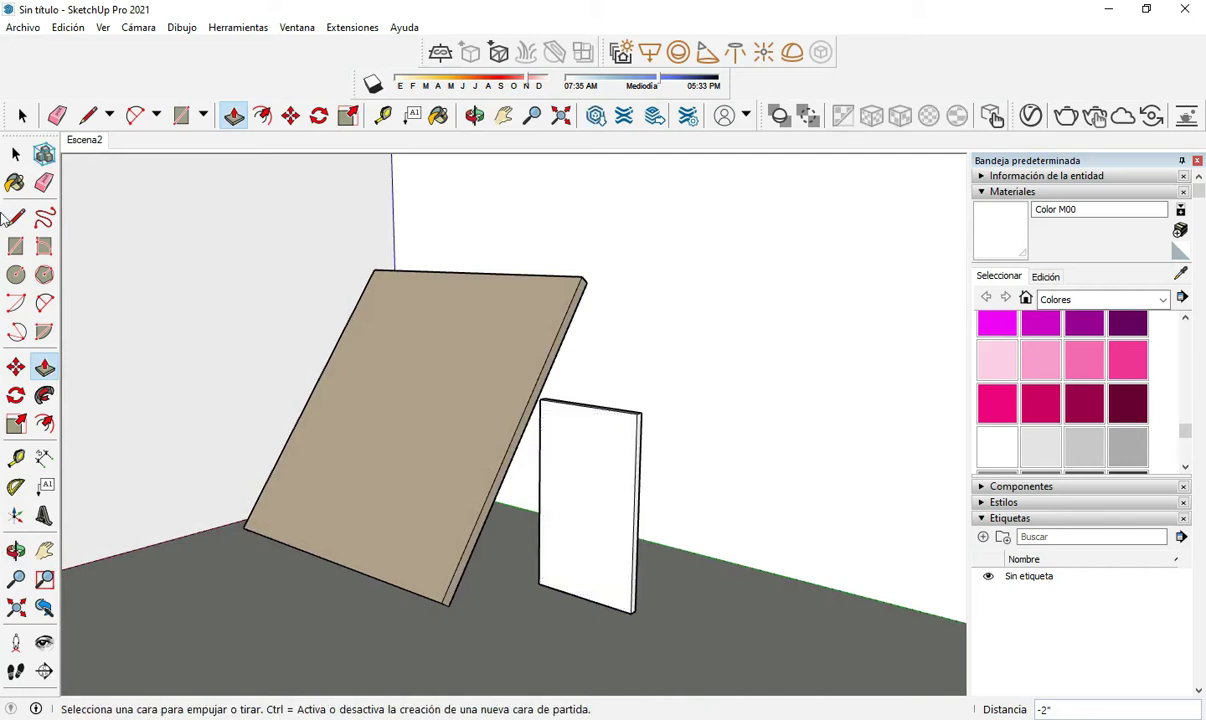
Make the whole small upright panel into a group.
left_click(22, 116)
triple_click(616, 504)
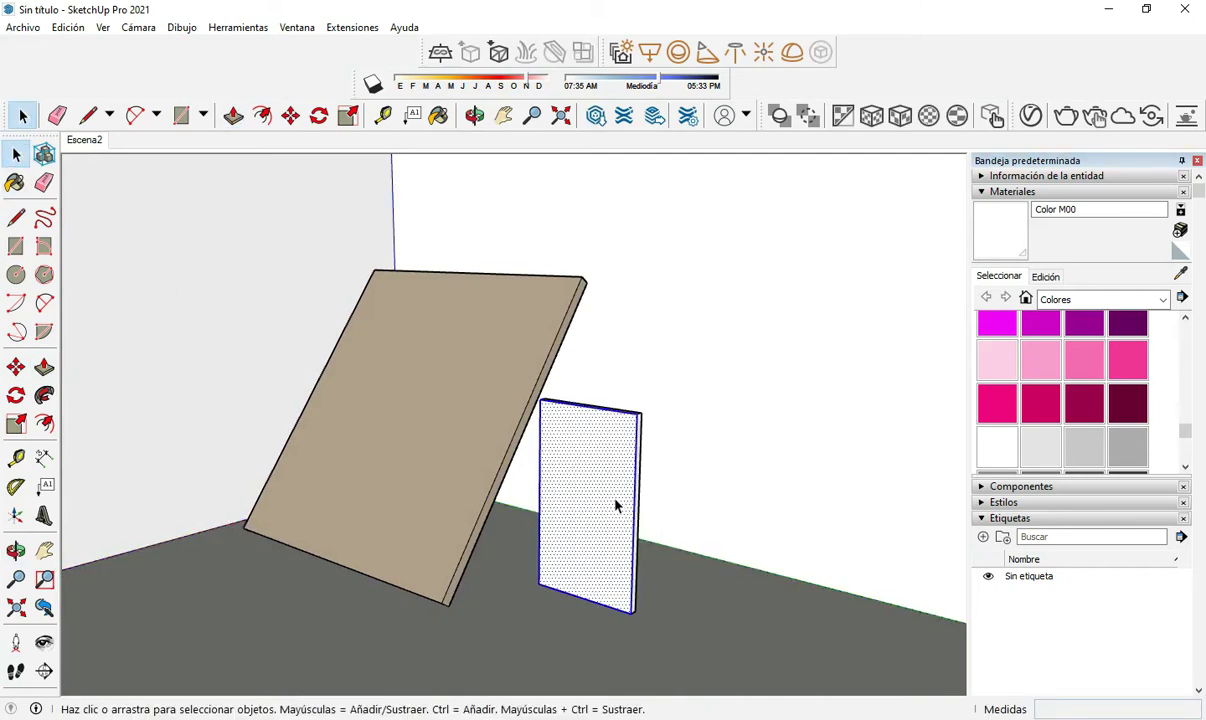
right_click(616, 504)
left_click(672, 321)
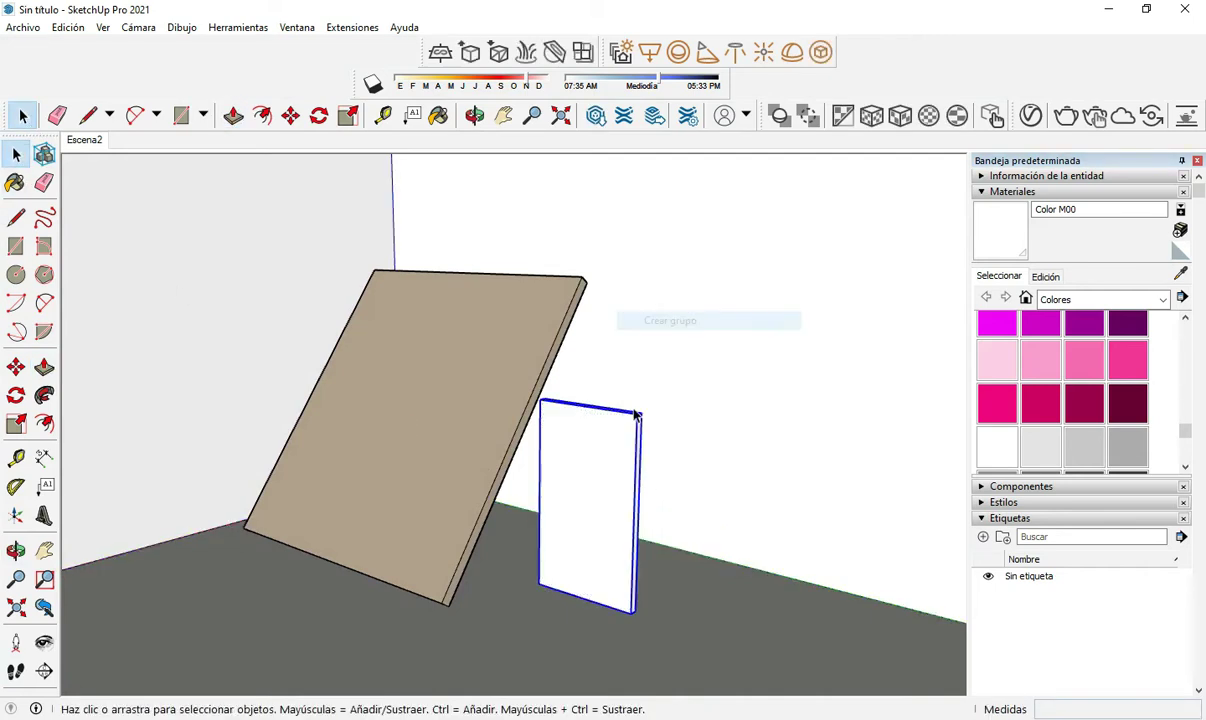
Rotate the small panel group about 63.4° in the floor plane.
left_click(16, 395)
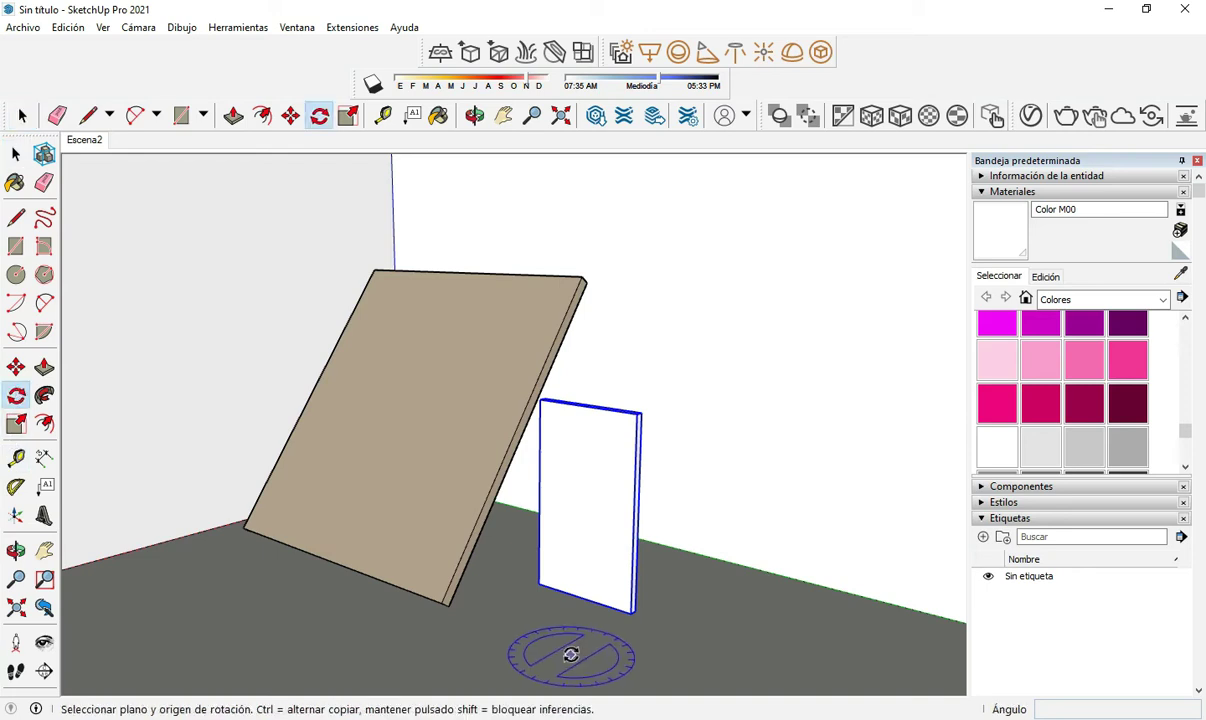
left_click(560, 613)
left_click(589, 585)
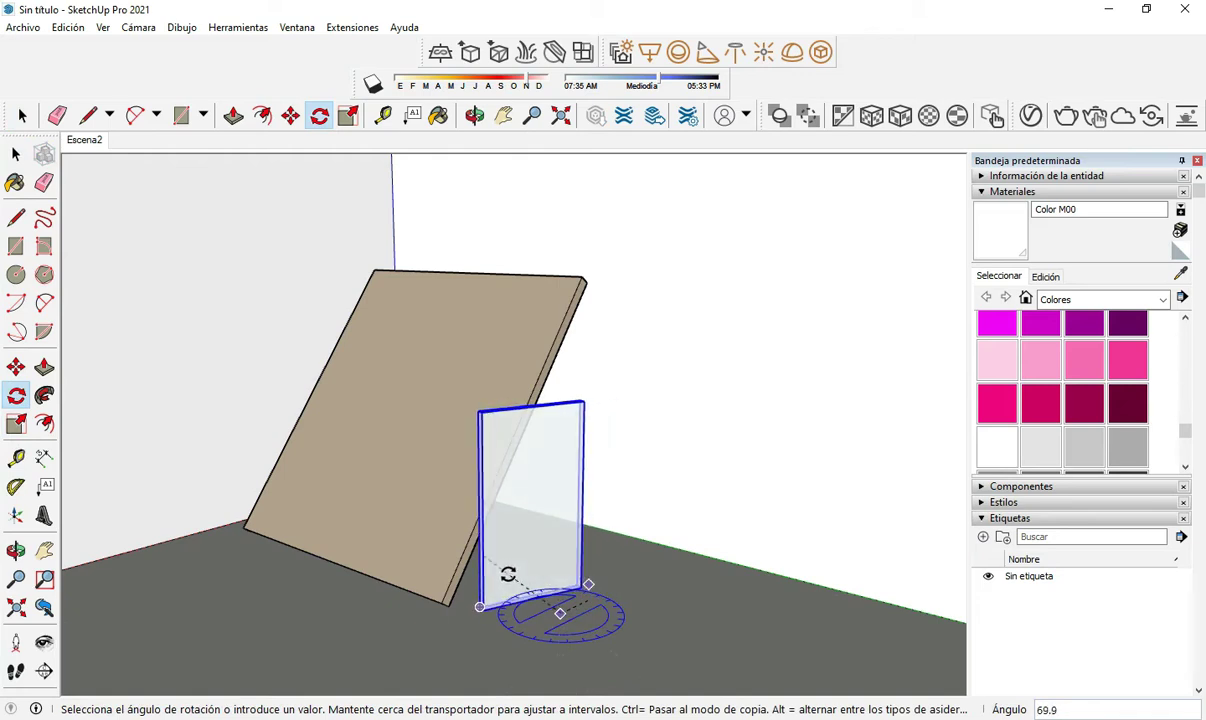
left_click(520, 574)
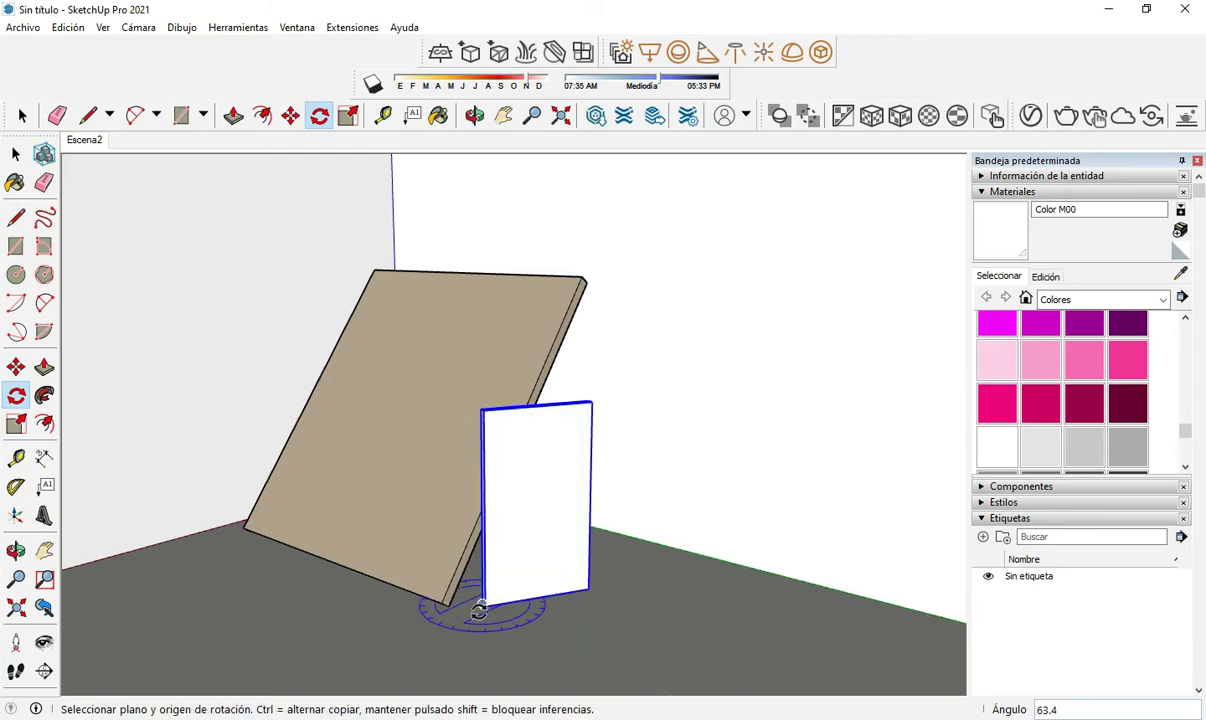
left_click(16, 153)
Move the small panel about 7 15/16" across the floor, in front of the large panel's lower corner.
left_click(16, 367)
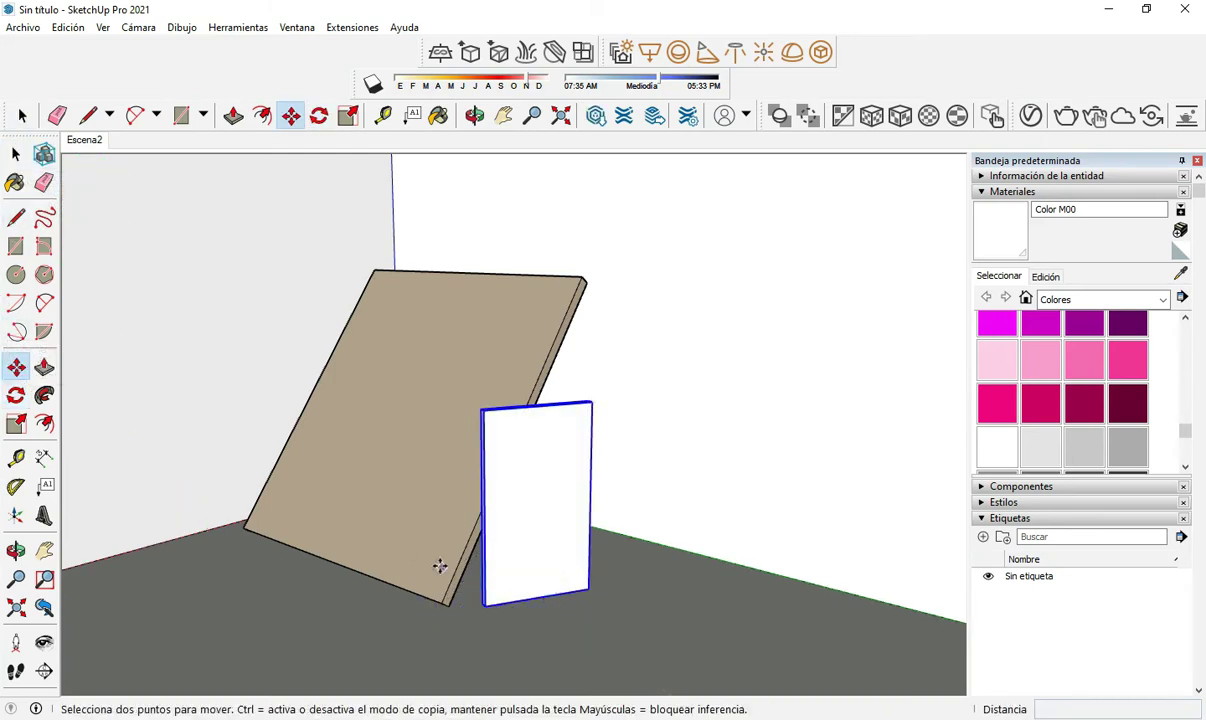
left_click(484, 602)
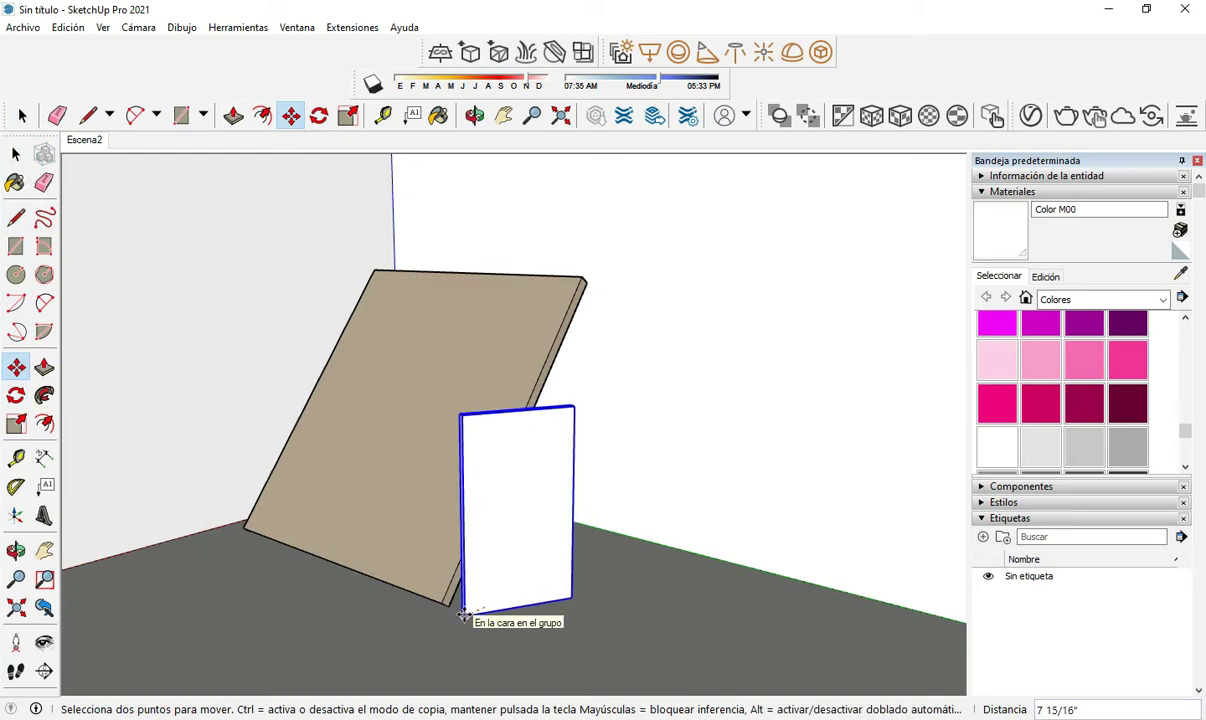
left_click(463, 614)
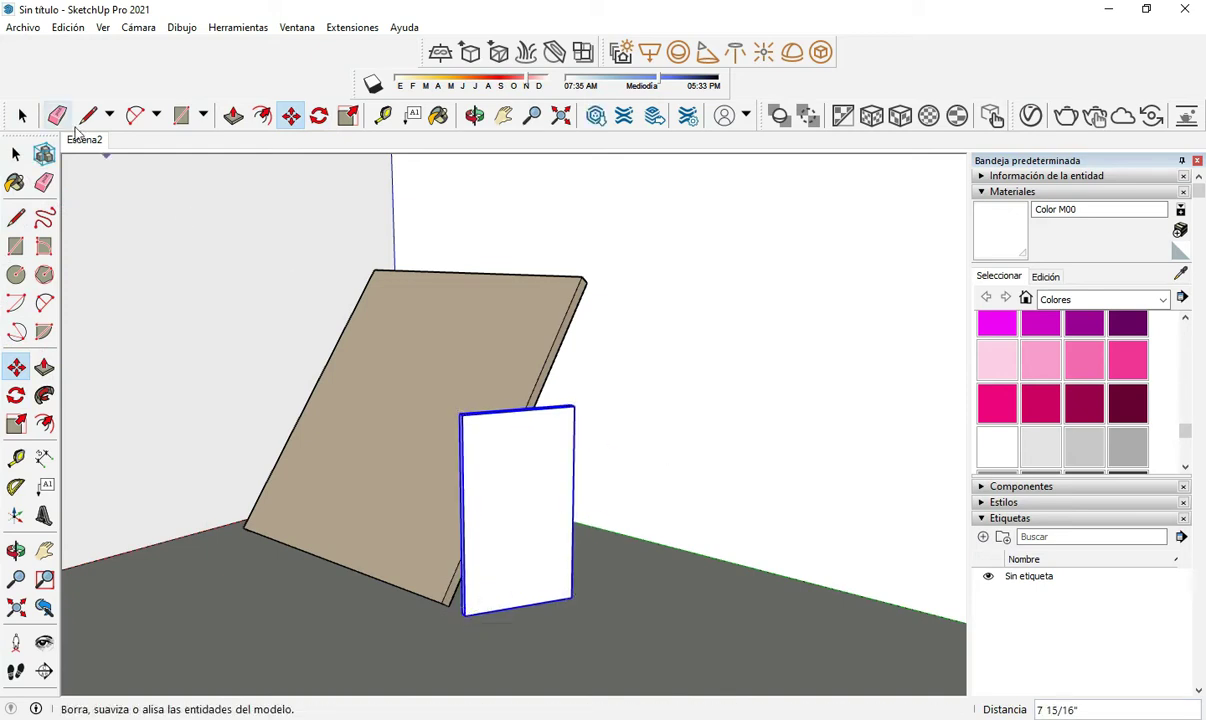
left_click(22, 115)
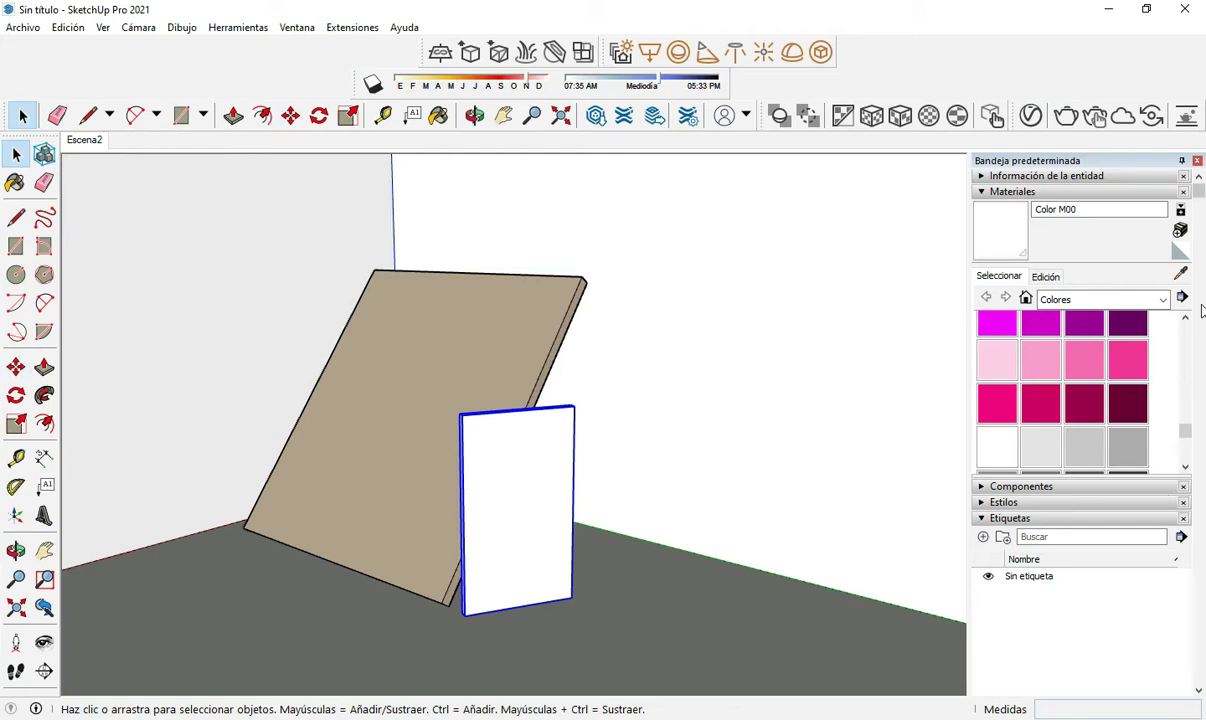
Sample the Aluminum_Anodized_Champagne material from the large panel and apply it to the small panel.
left_click(1180, 272)
left_click(440, 300)
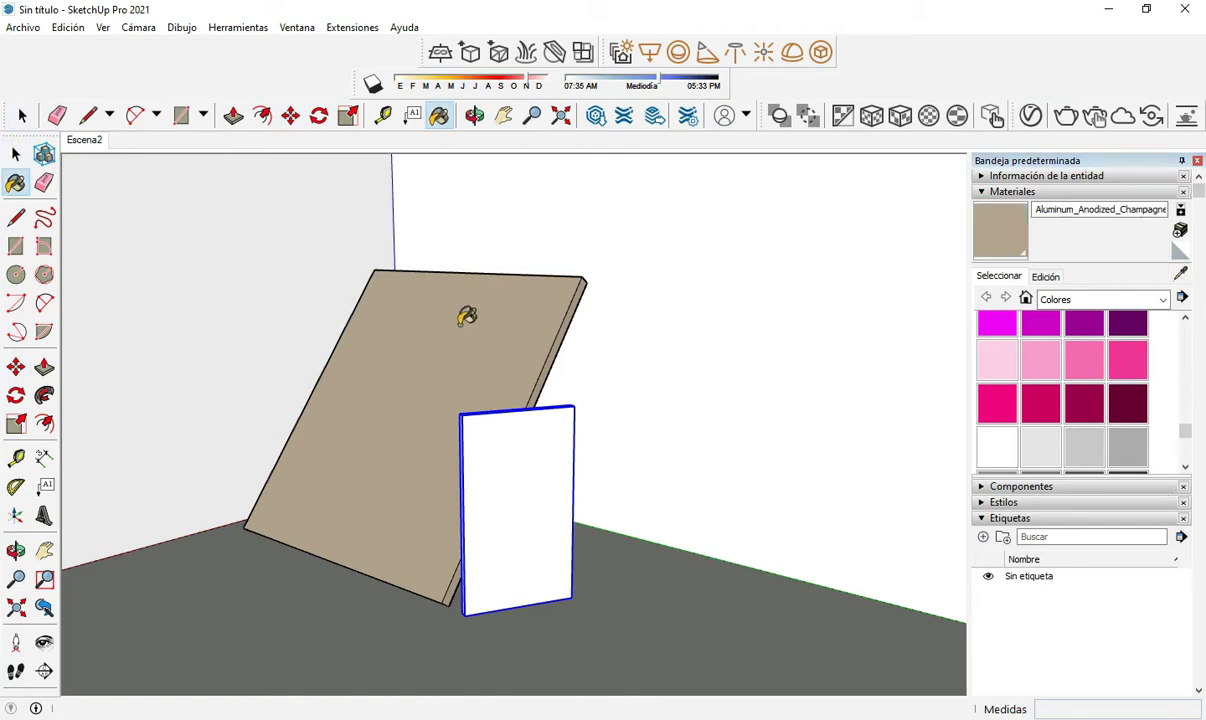
left_click(500, 425)
left_click(20, 115)
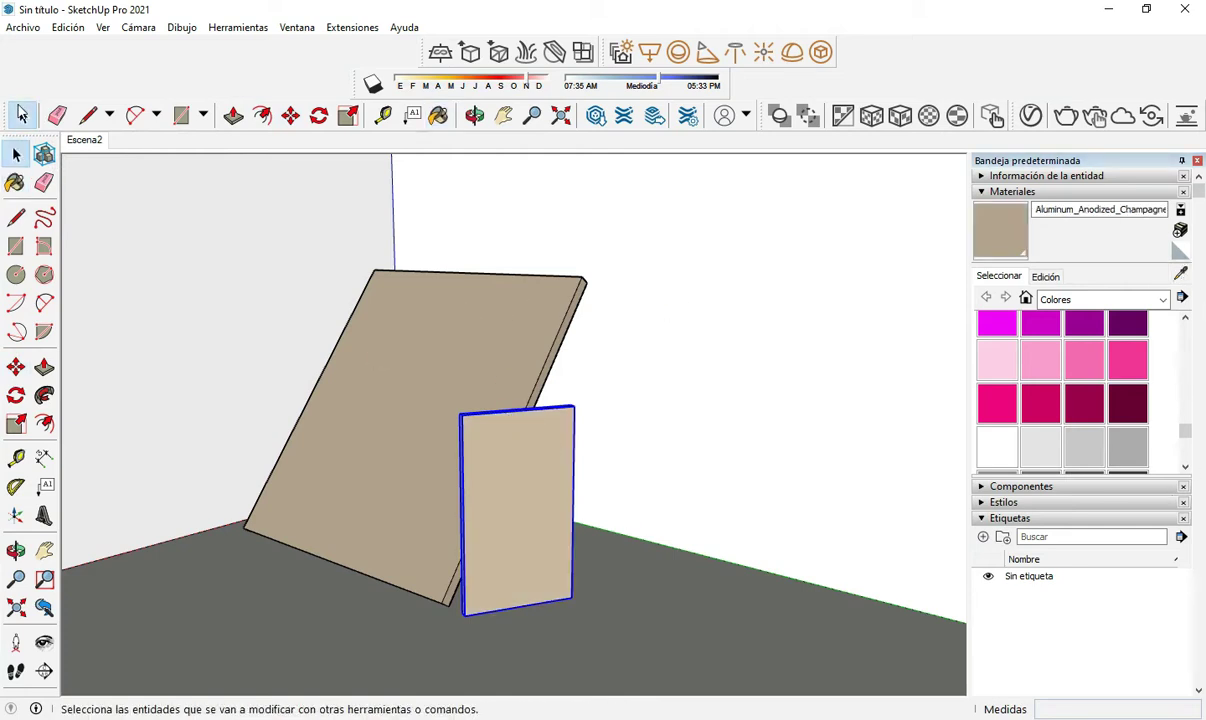
Restore the close-up Escena2 framing and render the scene with V-Ray.
middle_click_drag(450, 300, 516, 292)
scroll(516, 292, "up", 4)
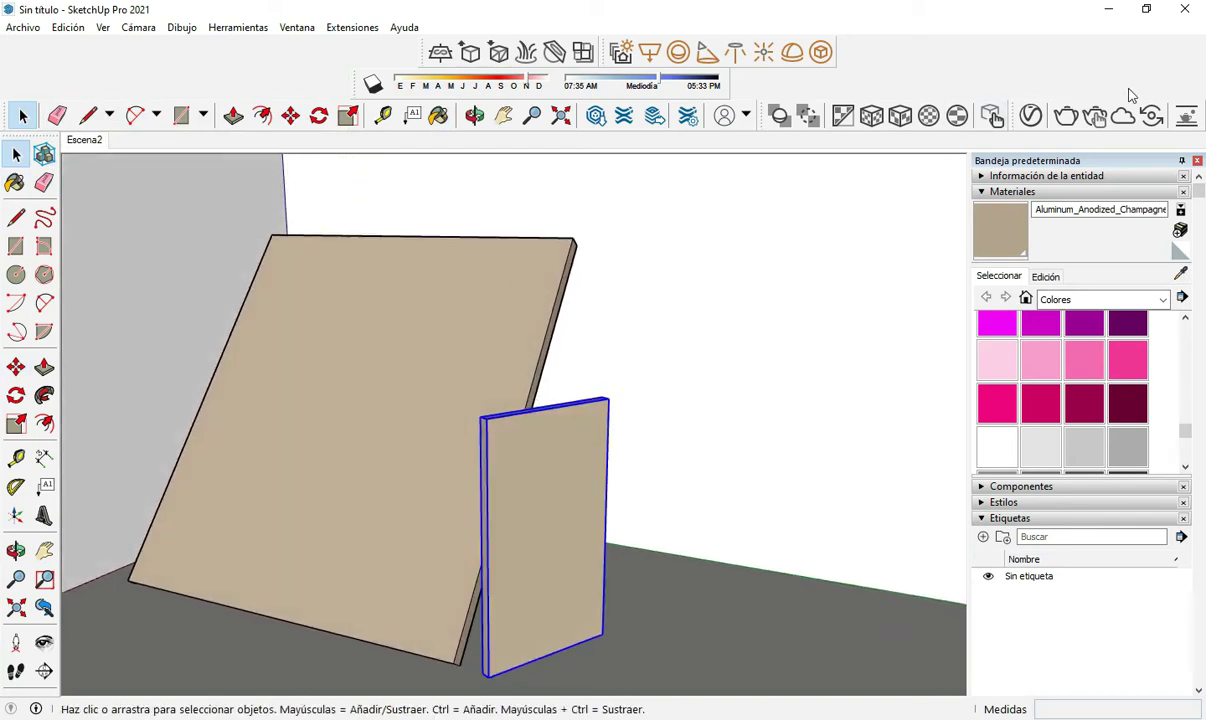
left_click(1066, 118)
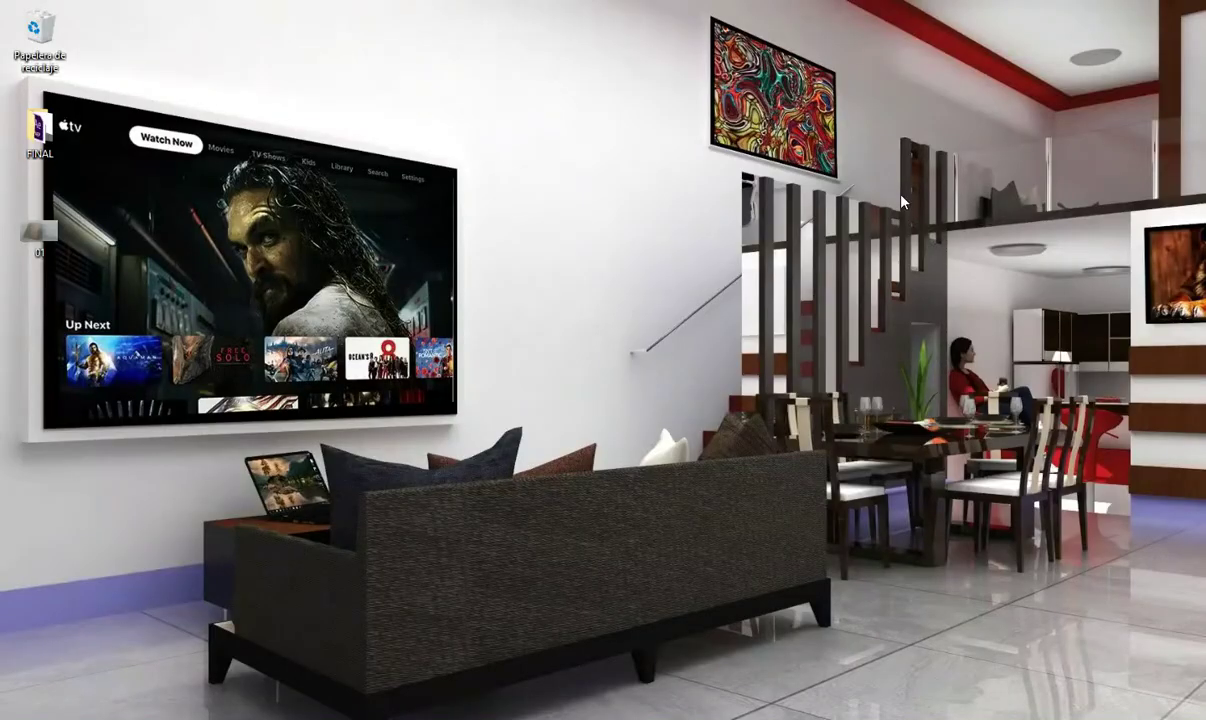
Open the rendered image 01.png from the desktop in Photoshop.
left_click_drag(30, 231, 620, 355)
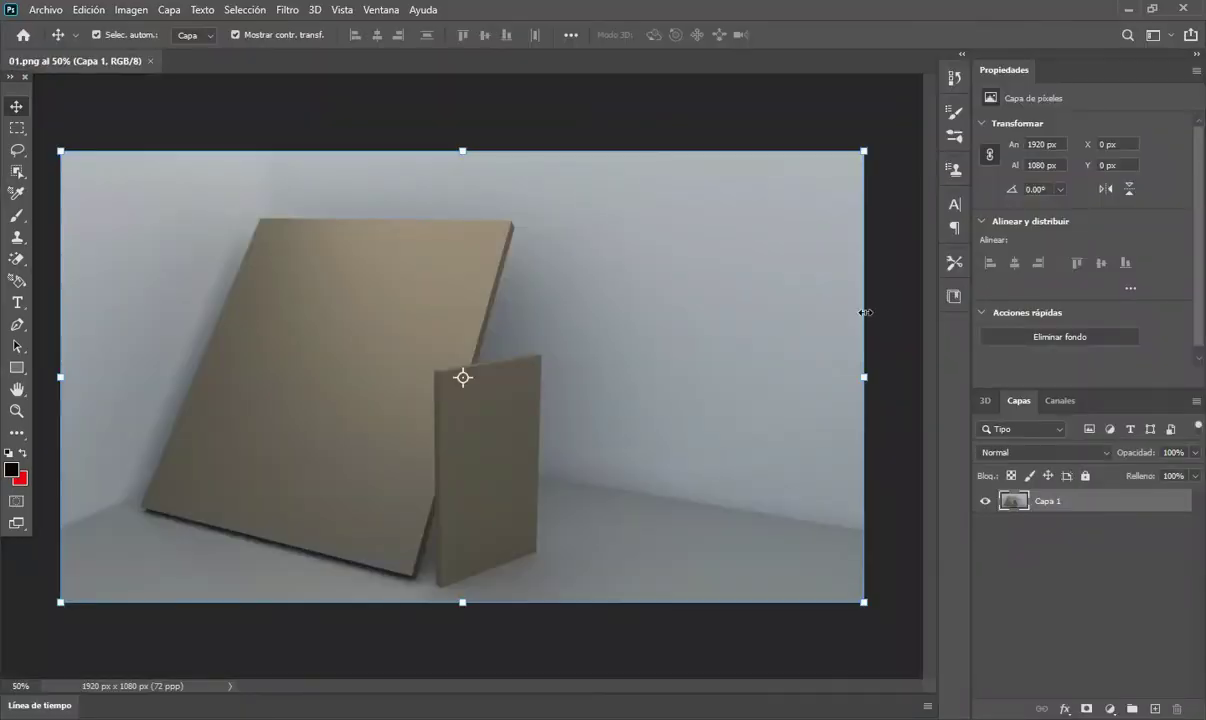
left_click(897, 322)
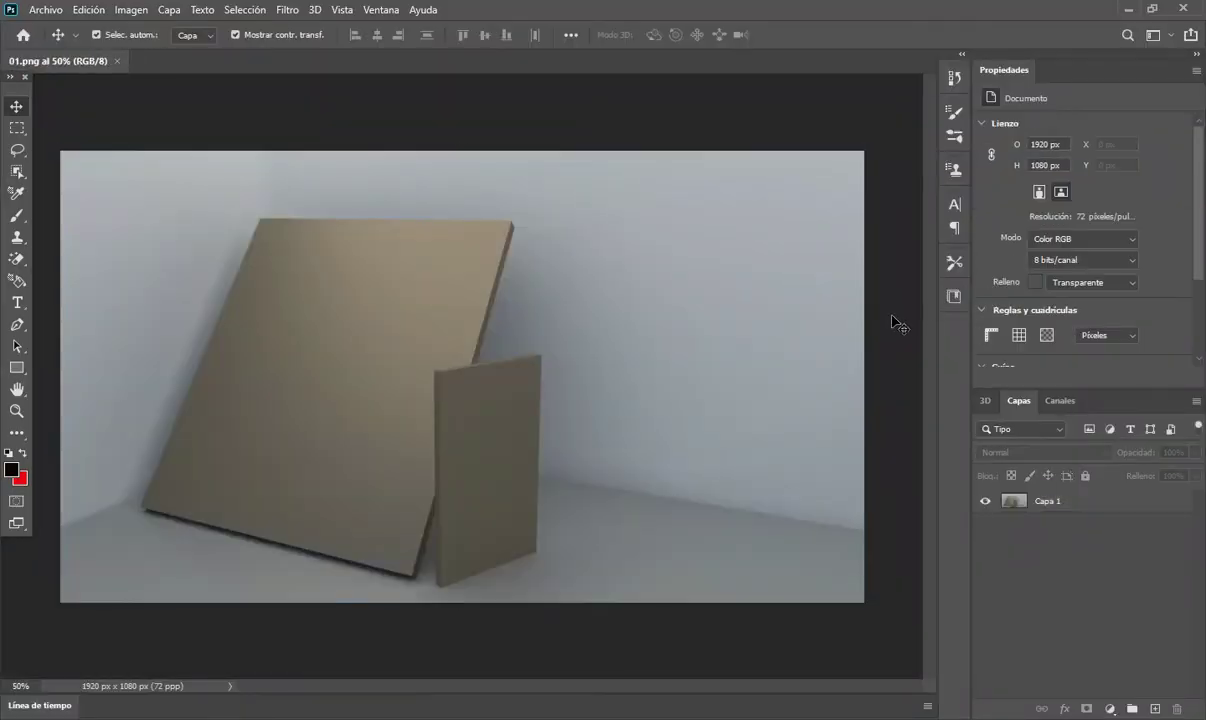
Create a layer group above the render layer and rename it BRILLO.
left_click(1060, 511)
left_click(1132, 708)
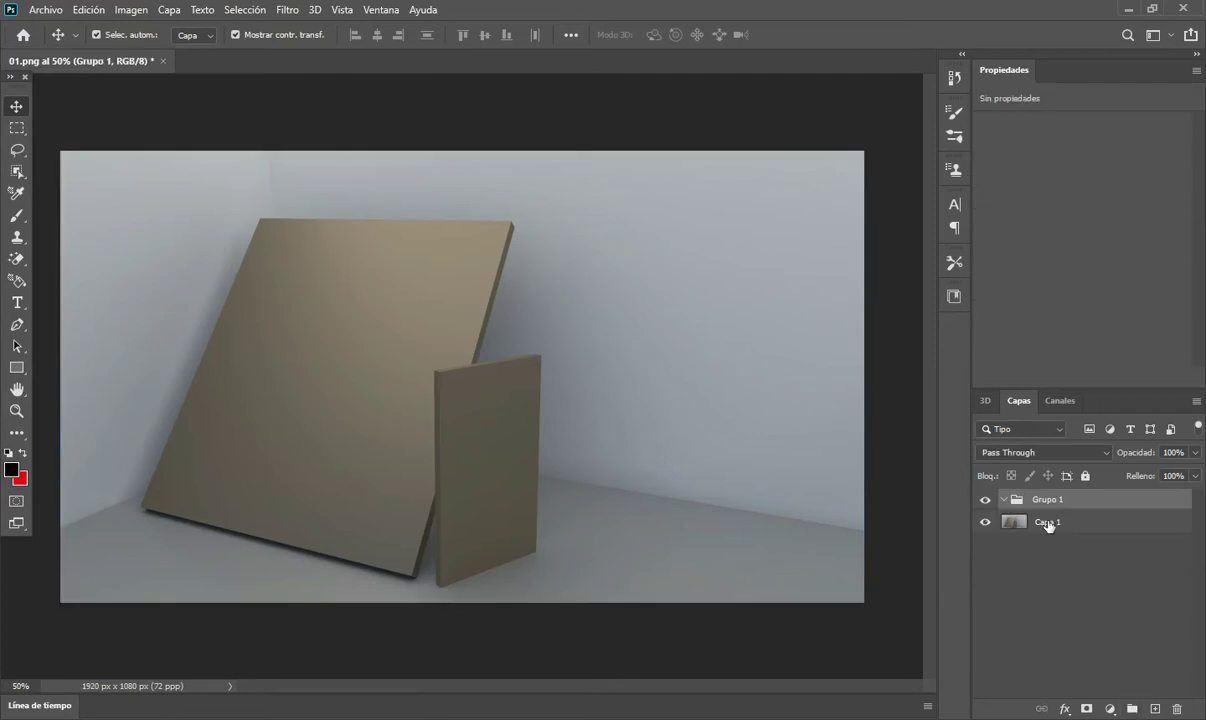
double_click(1045, 502)
type("br")
key("Return")
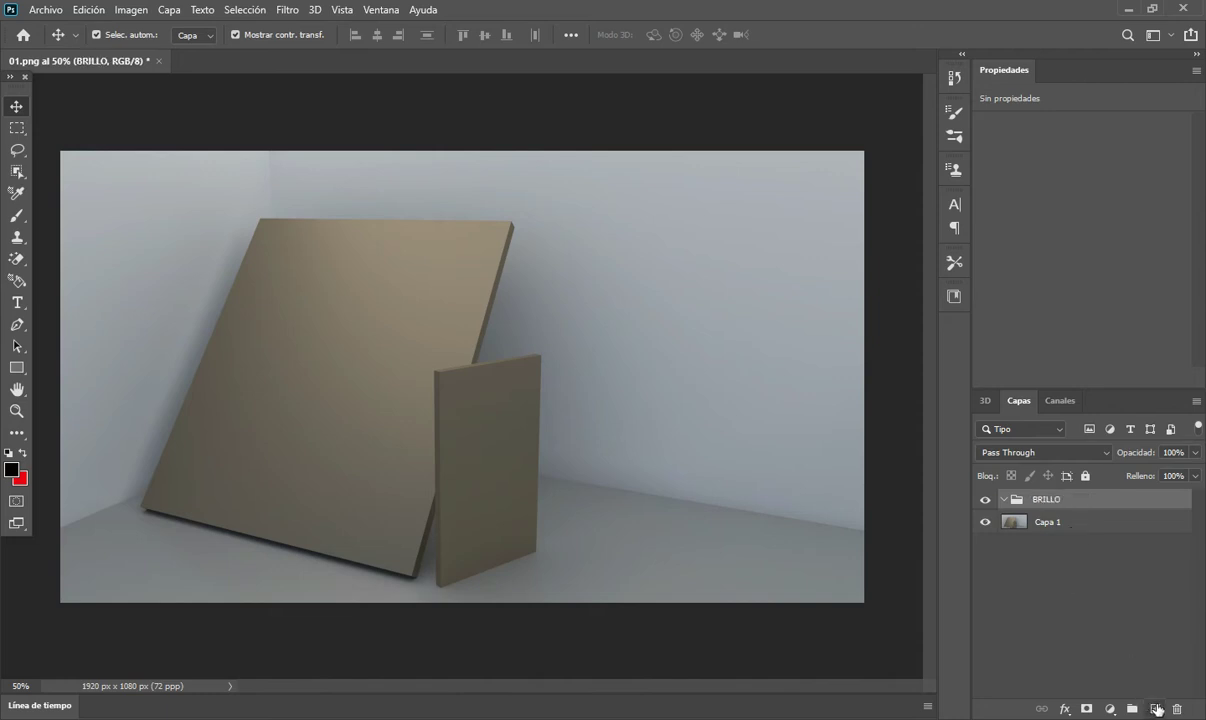
Add an empty layer inside the BRILLO group.
left_click(1156, 709)
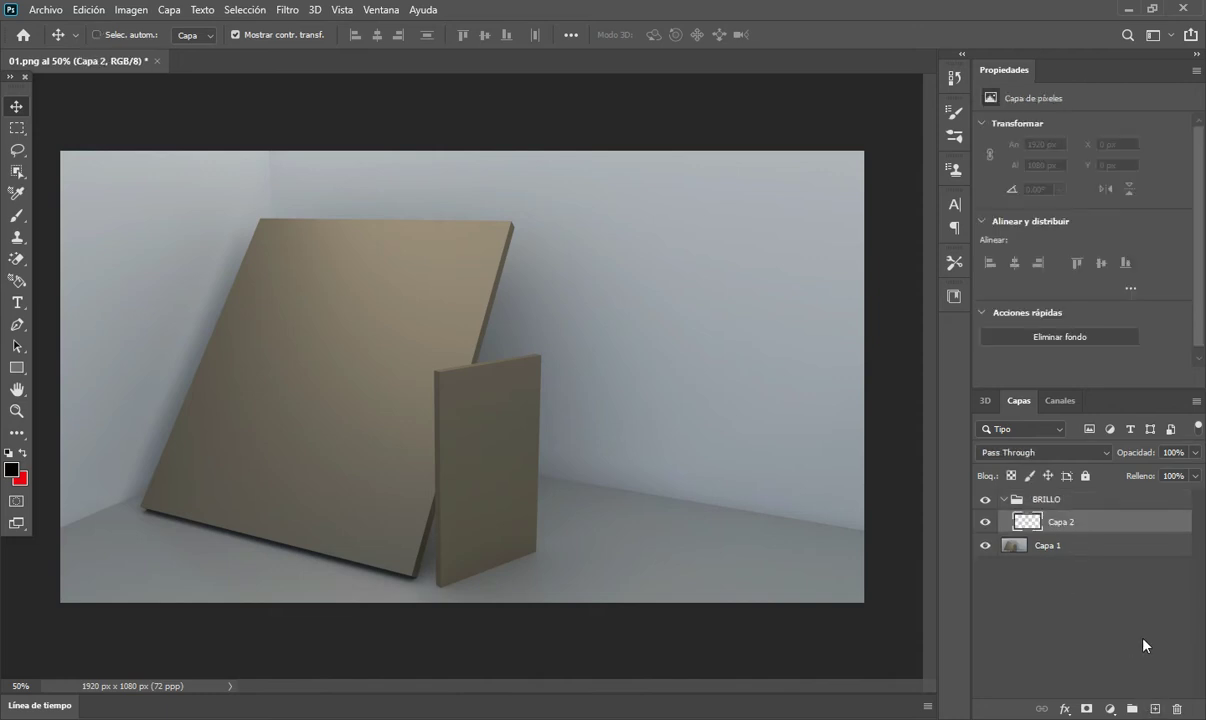
key("Delete")
left_click(1156, 709)
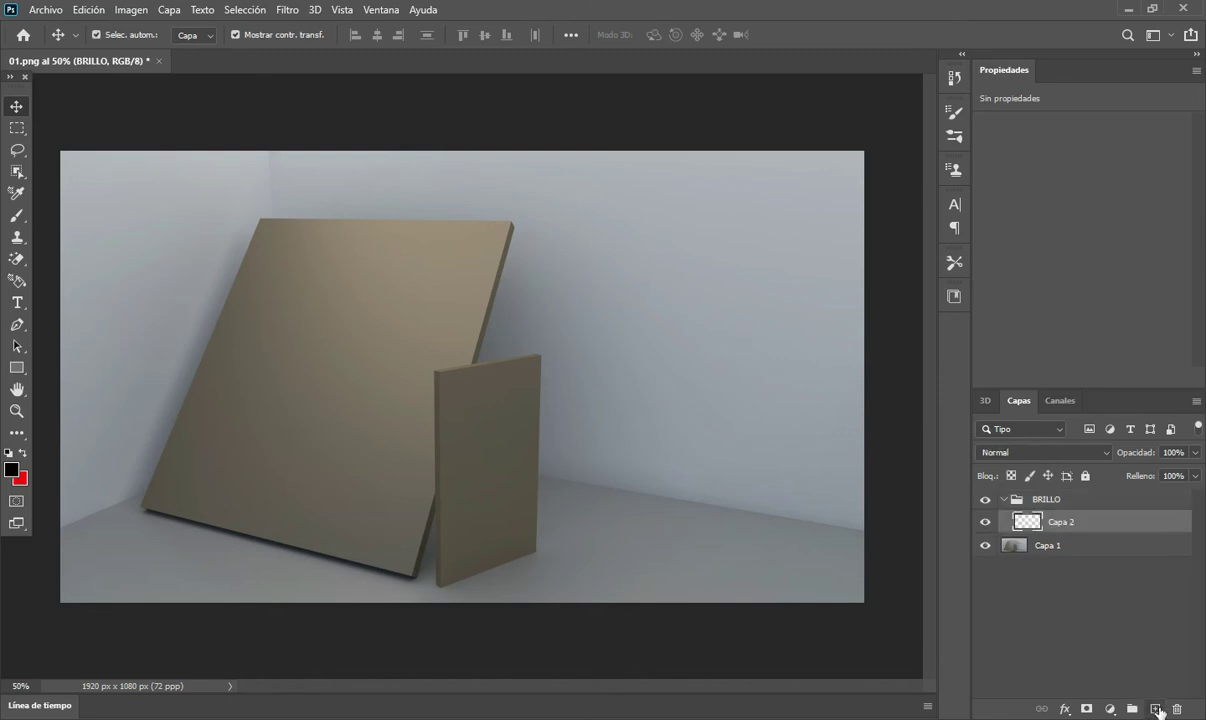
Add a Brightness/Contrast adjustment to the BRILLO group with brightness 50 and contrast 22, and collapse the group.
left_click(1109, 708)
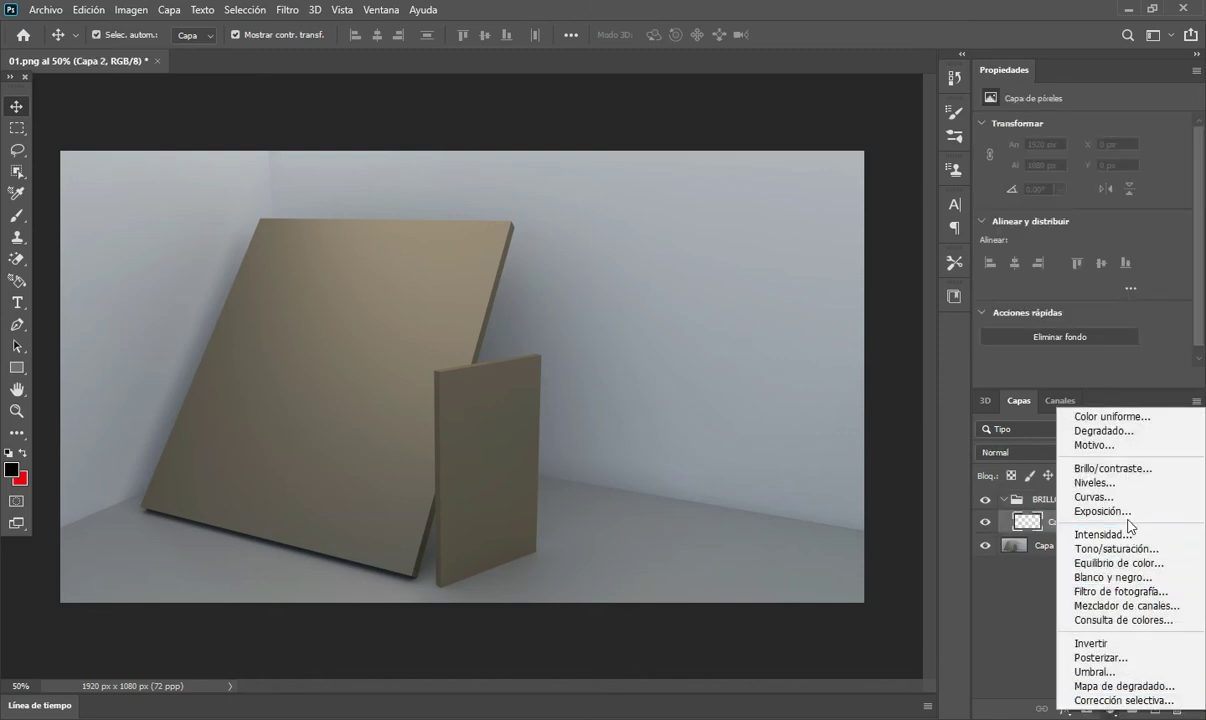
left_click(1131, 468)
left_click_drag(1086, 172, 1116, 176)
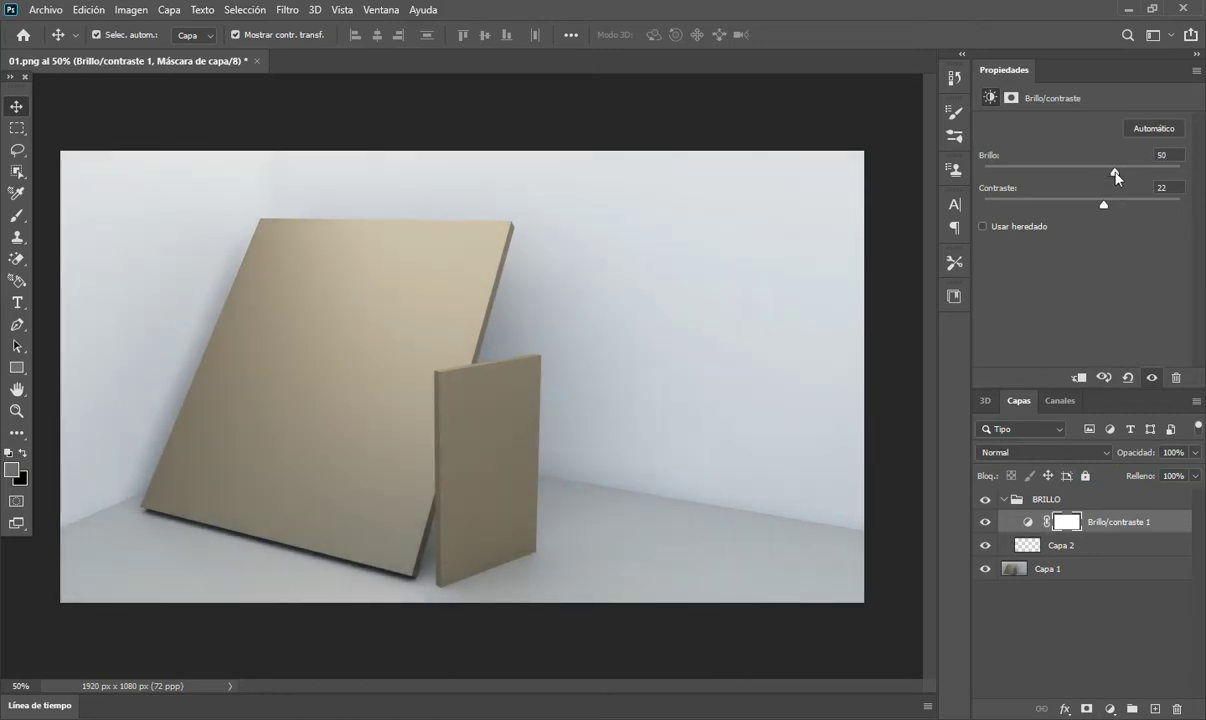
left_click(1009, 502)
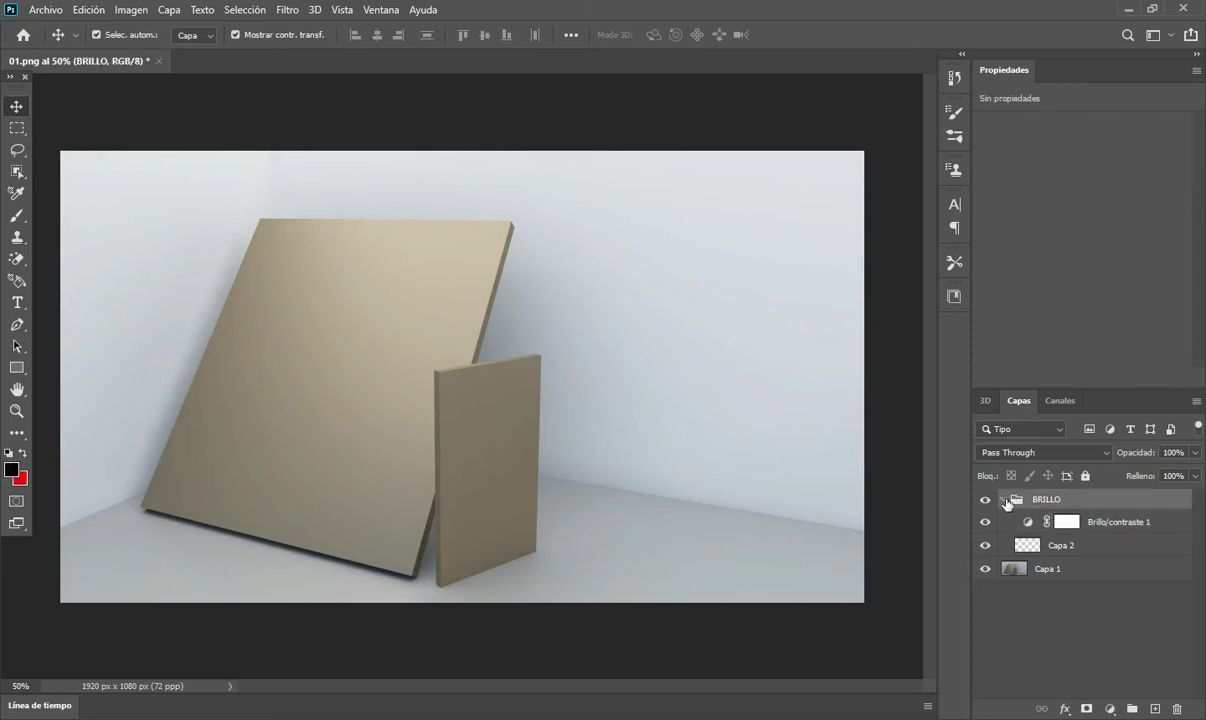
left_click(1006, 500)
left_click(1037, 607)
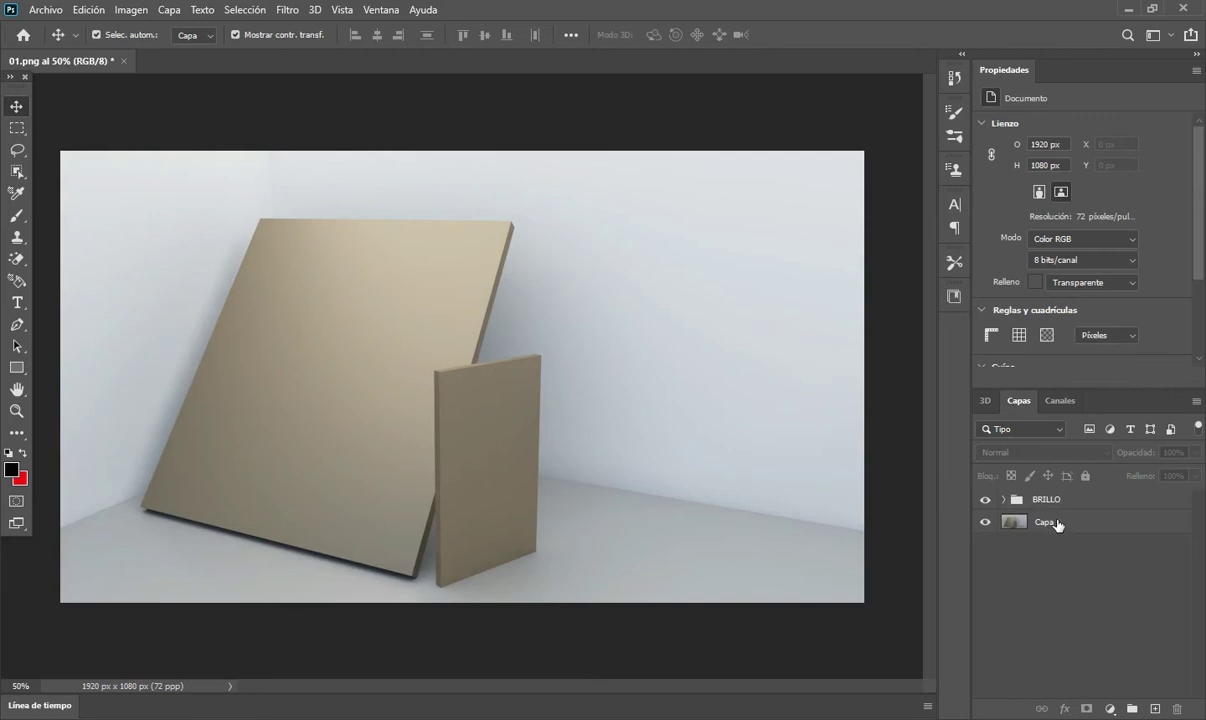
Draw a black rectangle of about 694 × 862 px over the large panel and convert it to a smart object.
left_click(1057, 522)
left_click(1067, 575)
left_click(16, 367)
left_click_drag(181, 216, 472, 577)
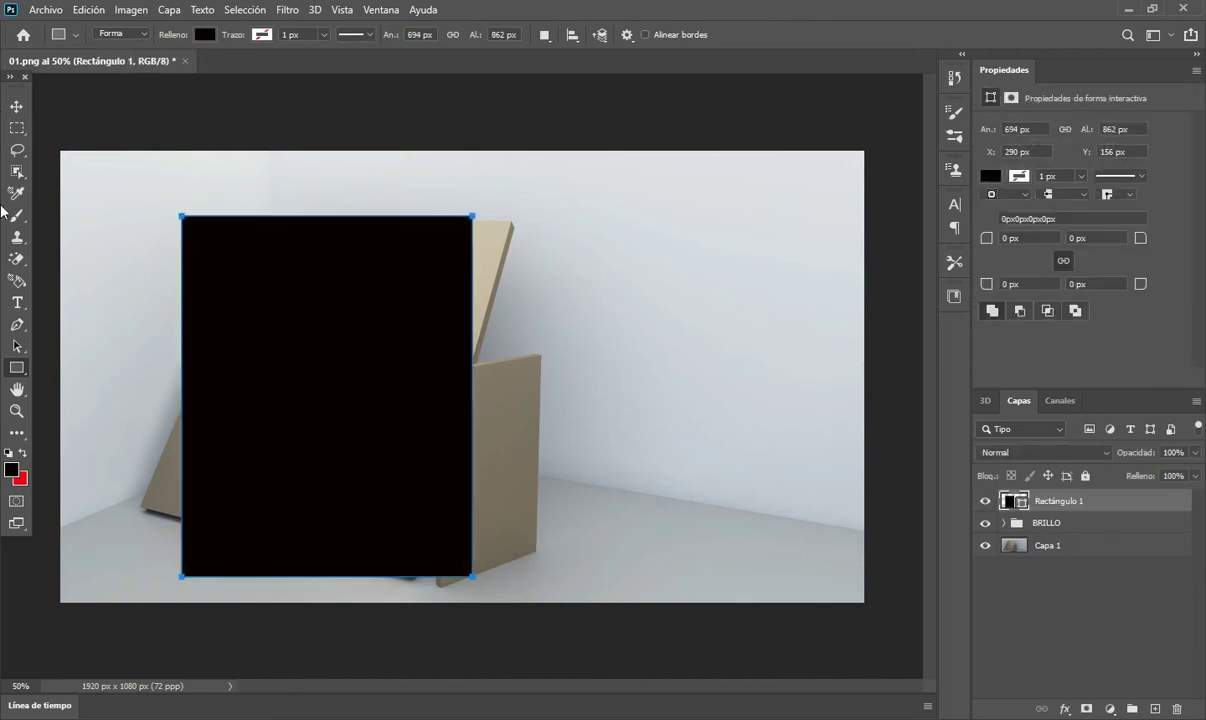
left_click(16, 106)
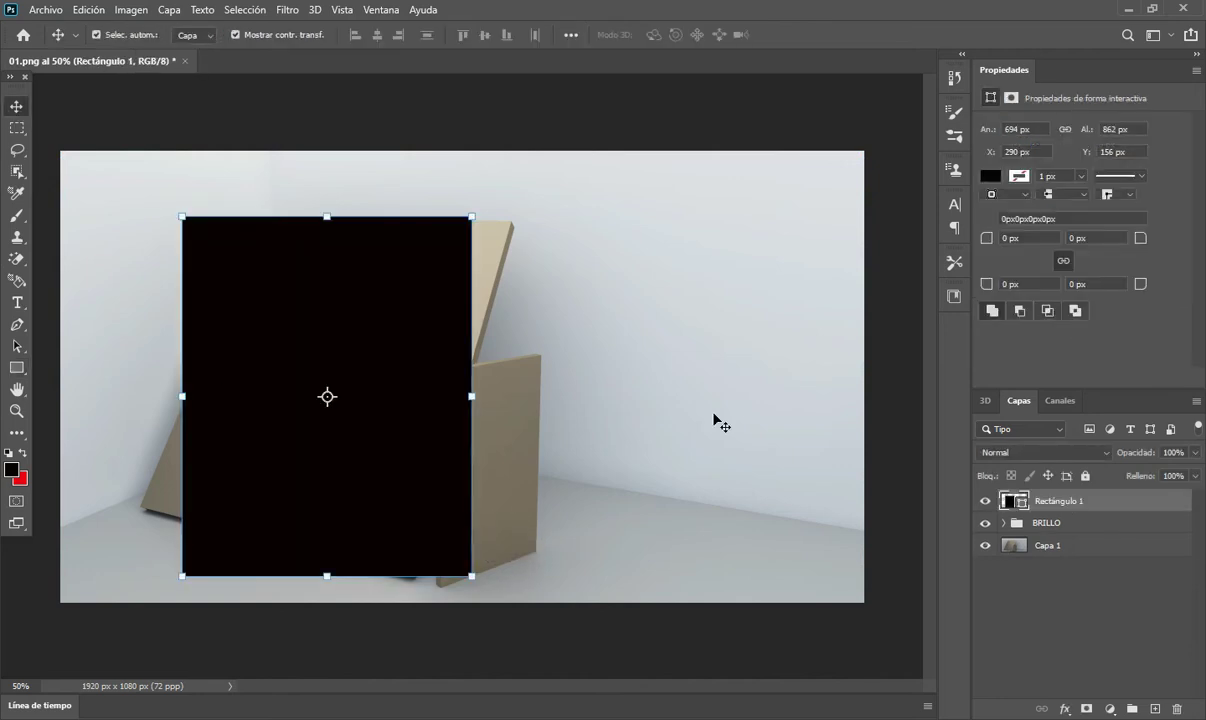
right_click(1093, 510)
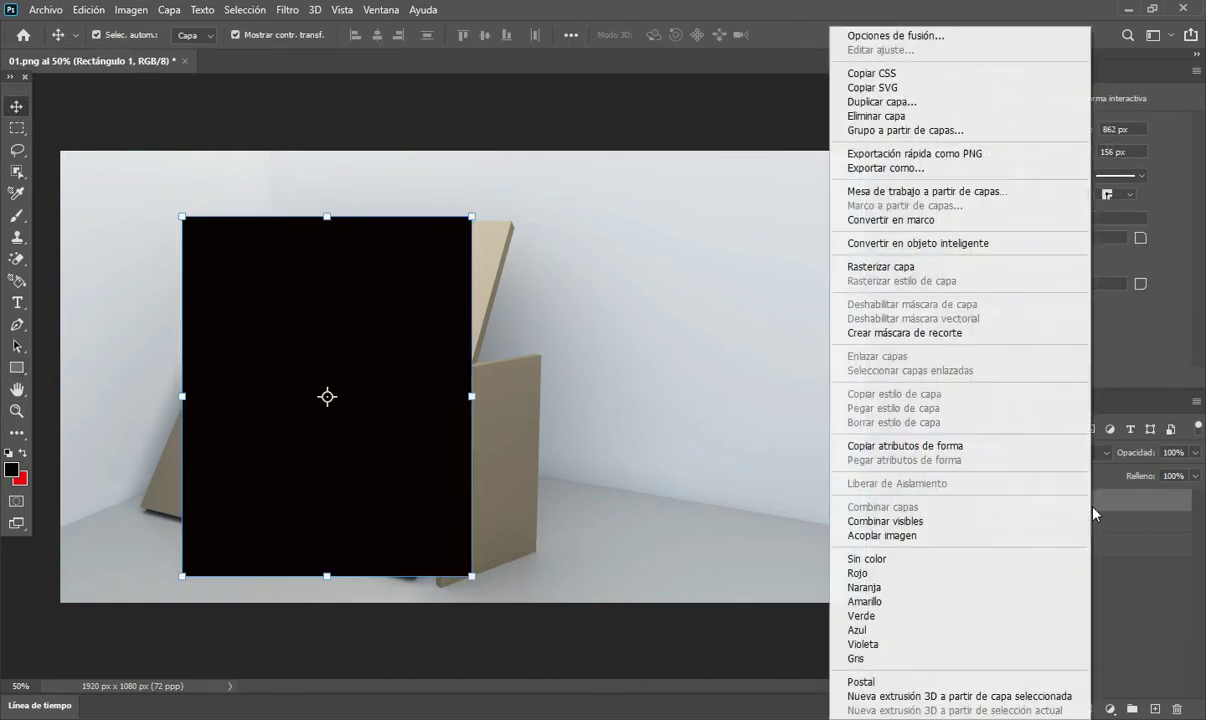
left_click(921, 245)
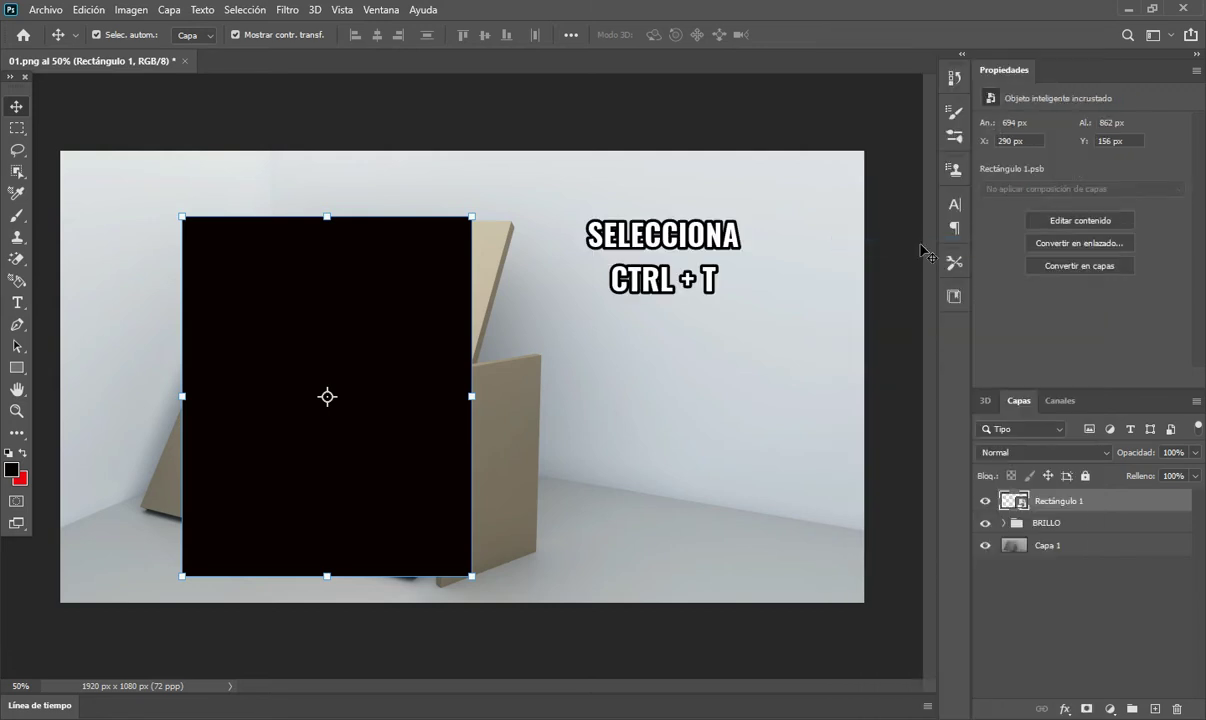
Distort the black smart object so its four corners match the front face of the large tilted panel.
key("ctrl+t")
right_click(402, 291)
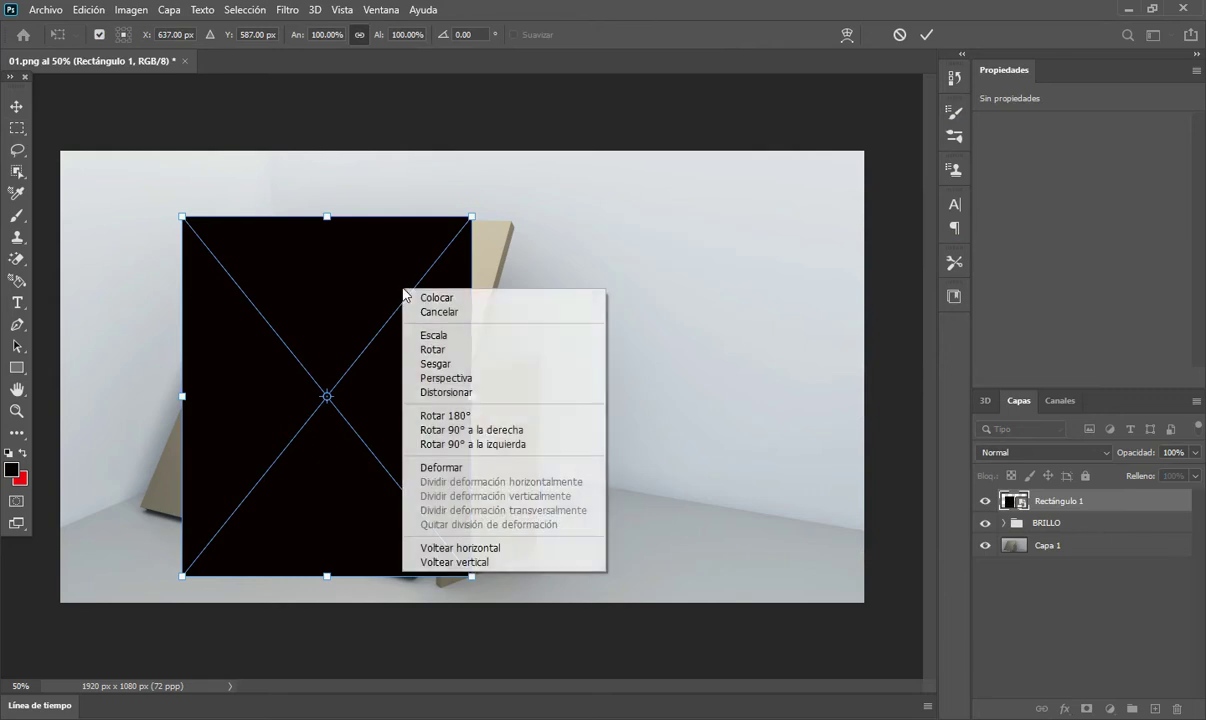
left_click(462, 392)
left_click_drag(472, 217, 508, 222)
left_click_drag(186, 218, 258, 217)
left_click_drag(178, 580, 145, 507)
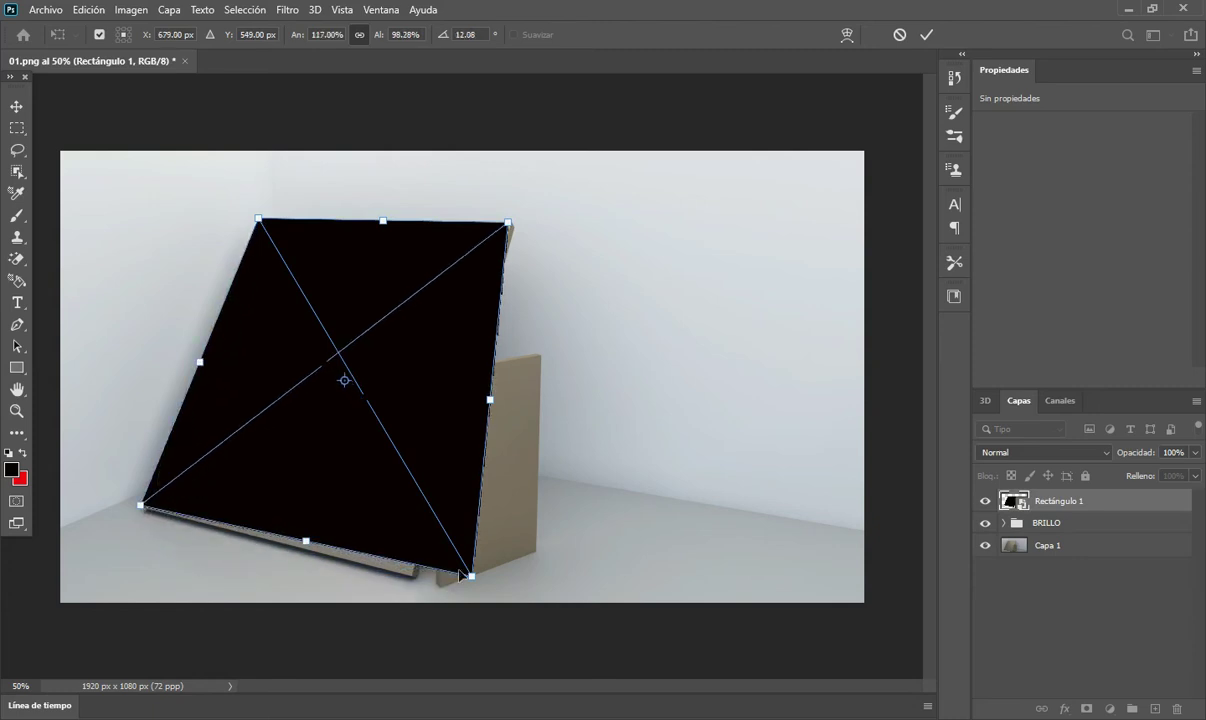
left_click_drag(473, 578, 418, 580)
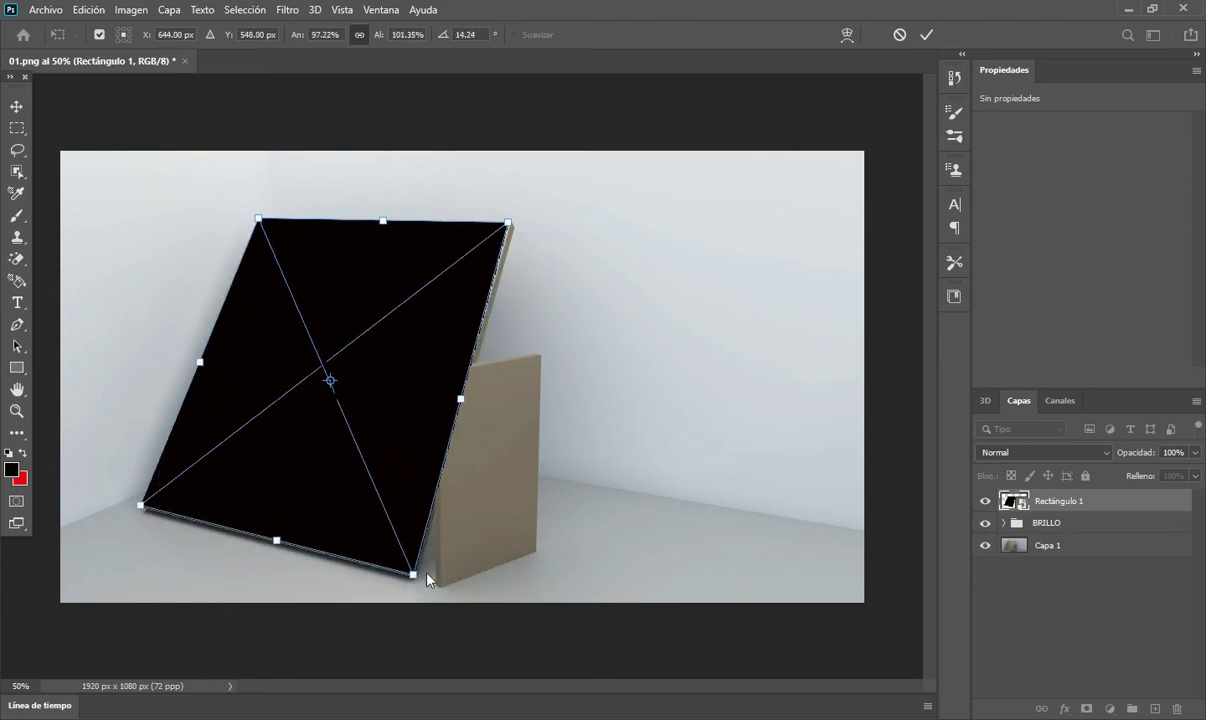
key("Return")
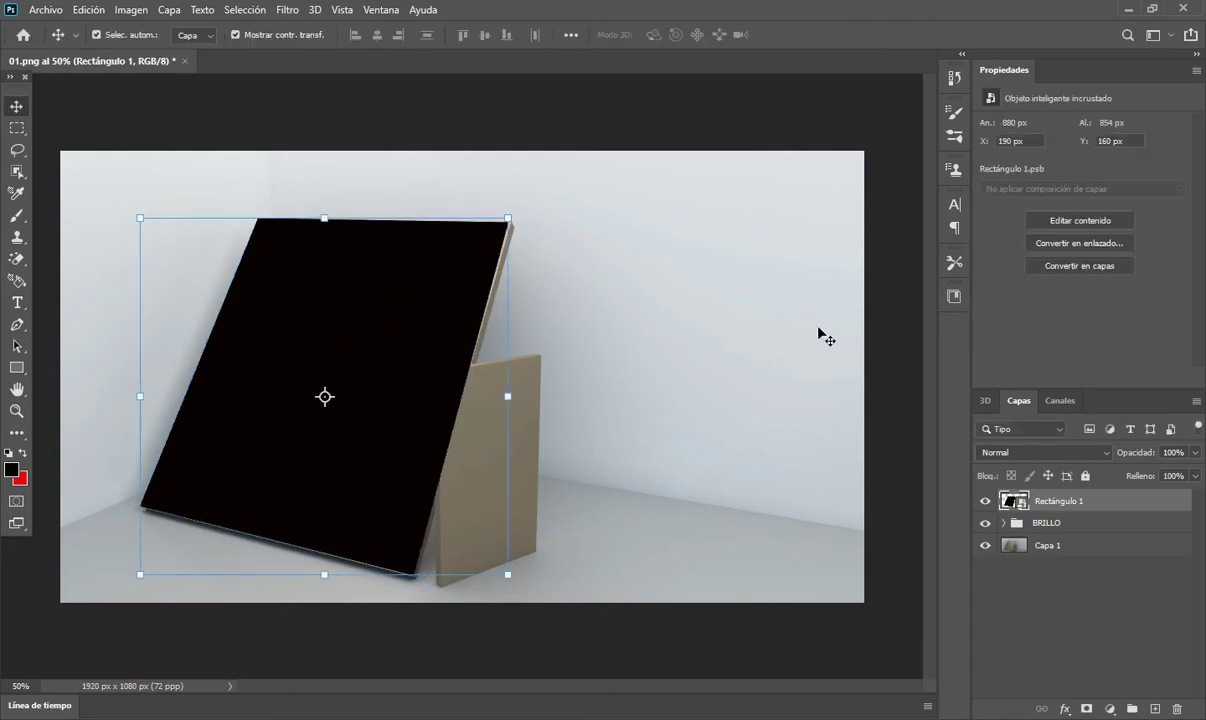
Lower the fill of the black smart object over the large panel to 28%.
left_click(884, 341)
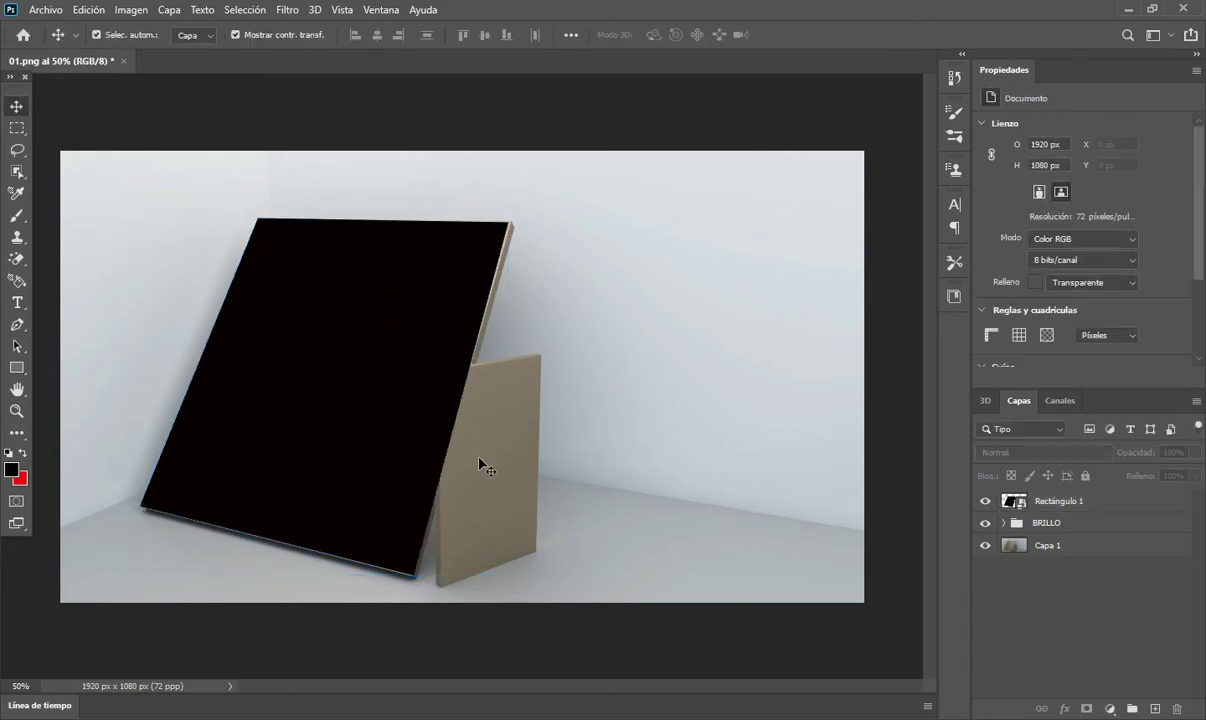
left_click(390, 362)
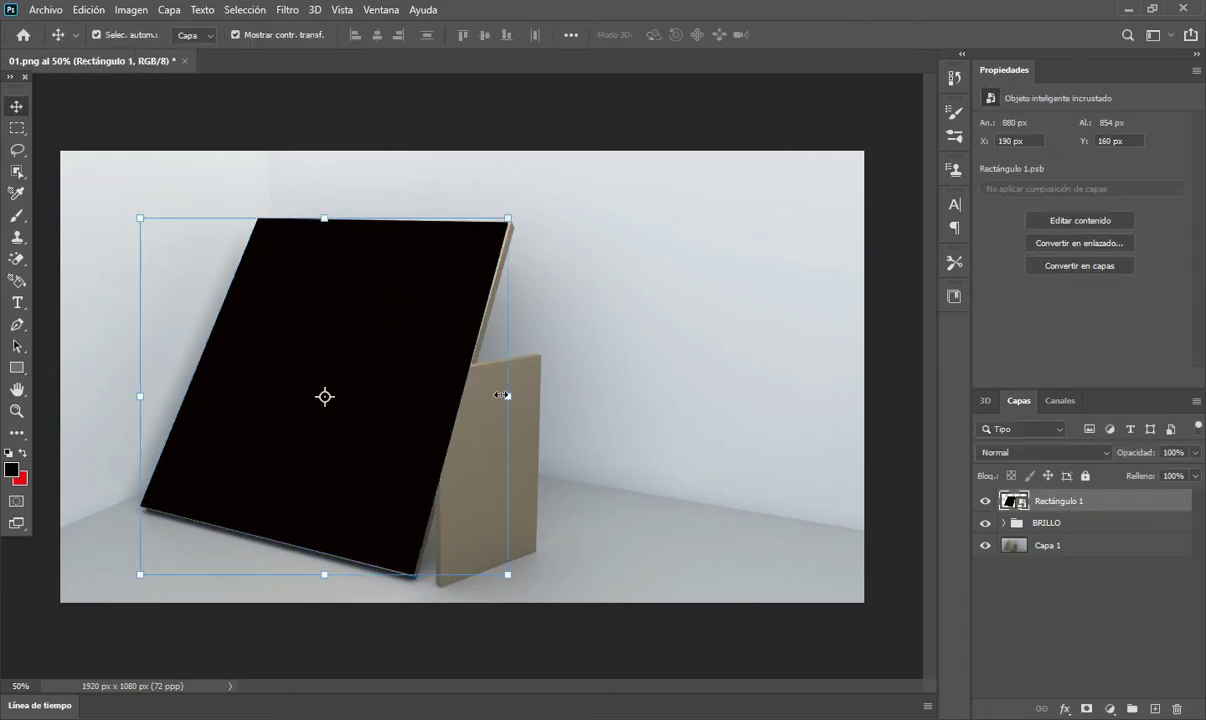
left_click(1196, 477)
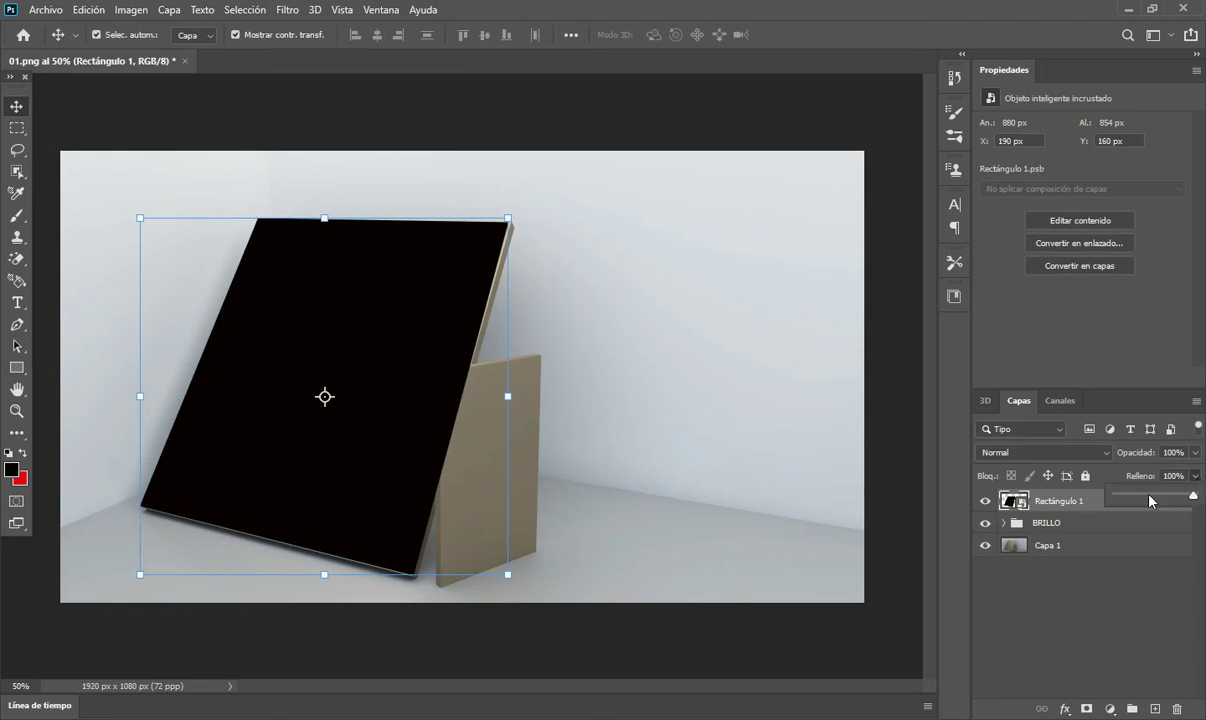
left_click_drag(1149, 500, 1140, 499)
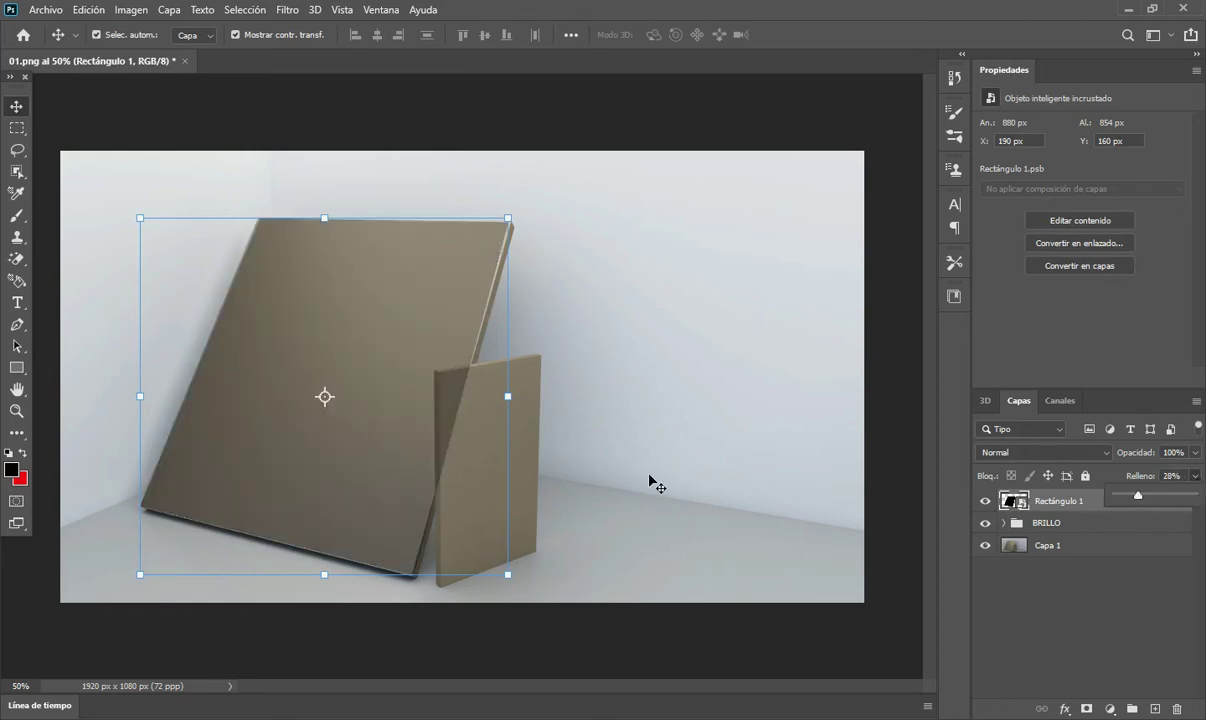
left_click(1077, 590)
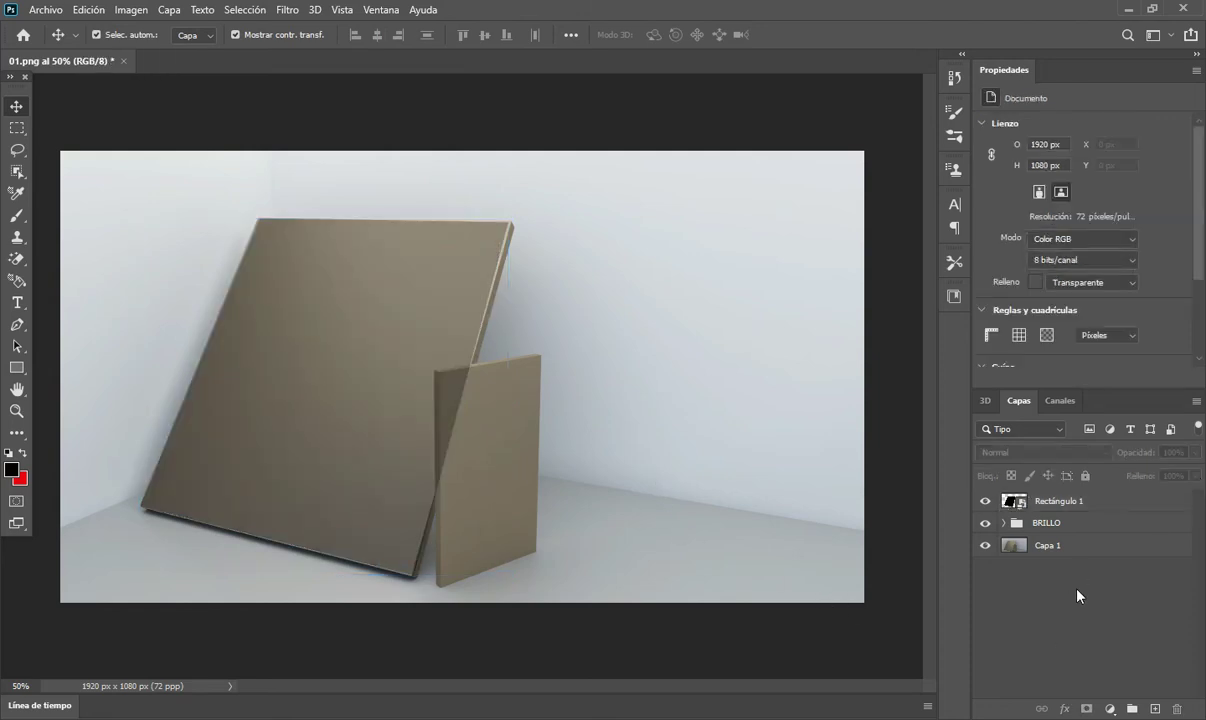
Trace the part of the small panel covered by the black smart object with the Pen tool and turn the path into a selection.
left_click(1062, 502)
key("z")
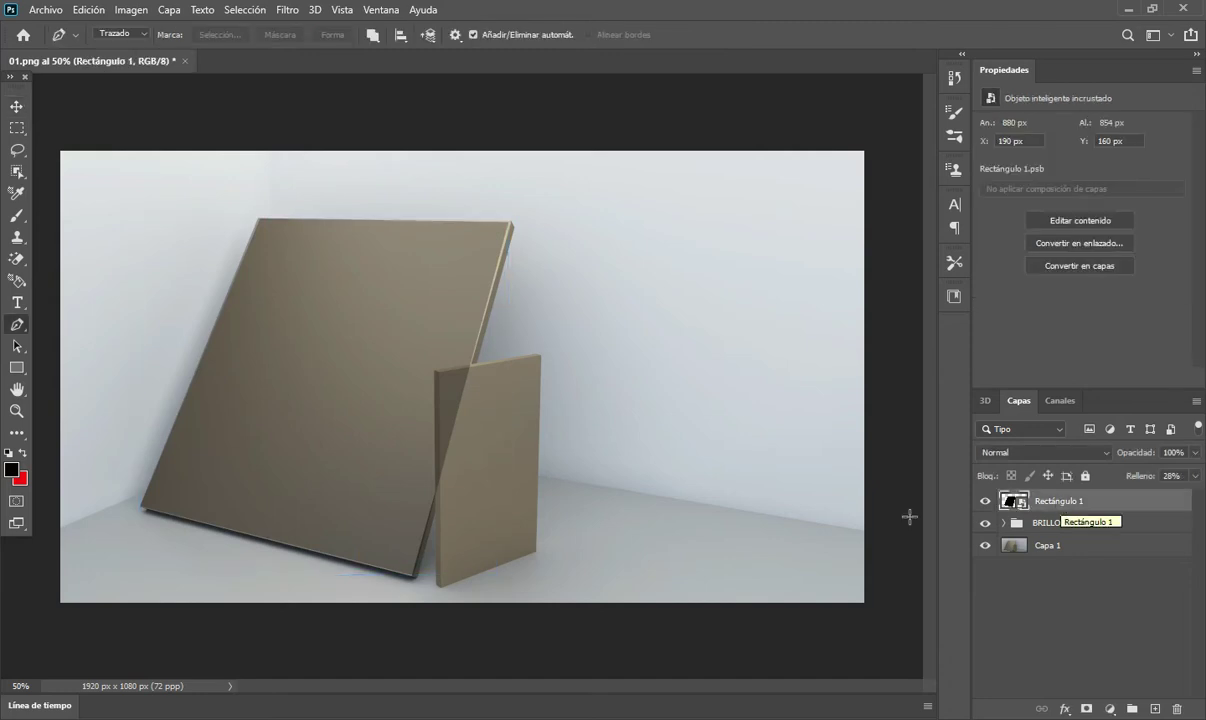
left_click_drag(448, 368, 516, 354)
scroll(516, 354, "down", 5)
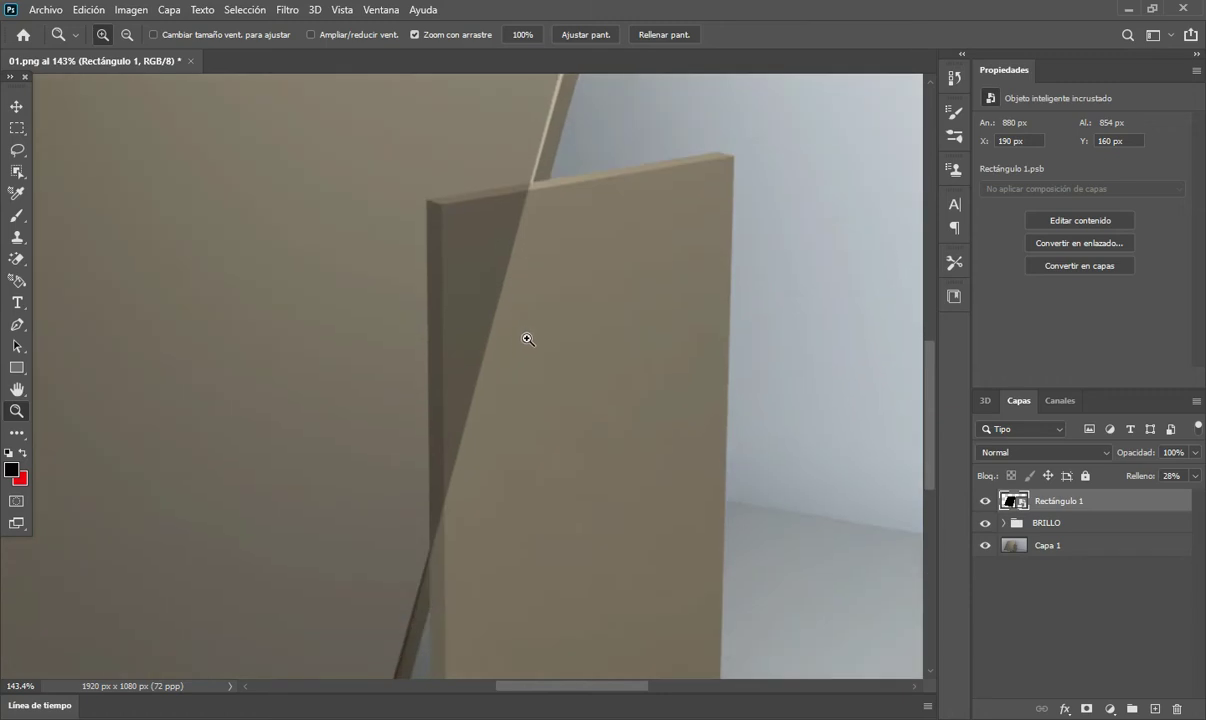
key("p")
left_click(533, 182)
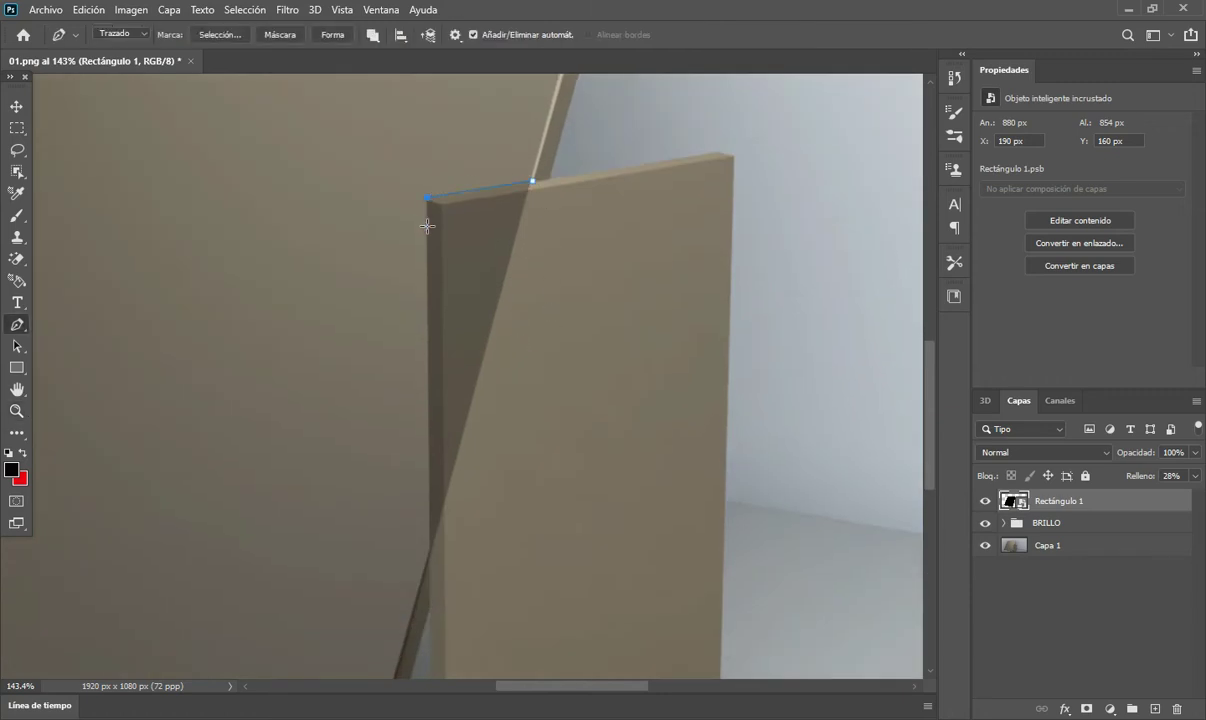
left_click_drag(550, 525, 556, 512)
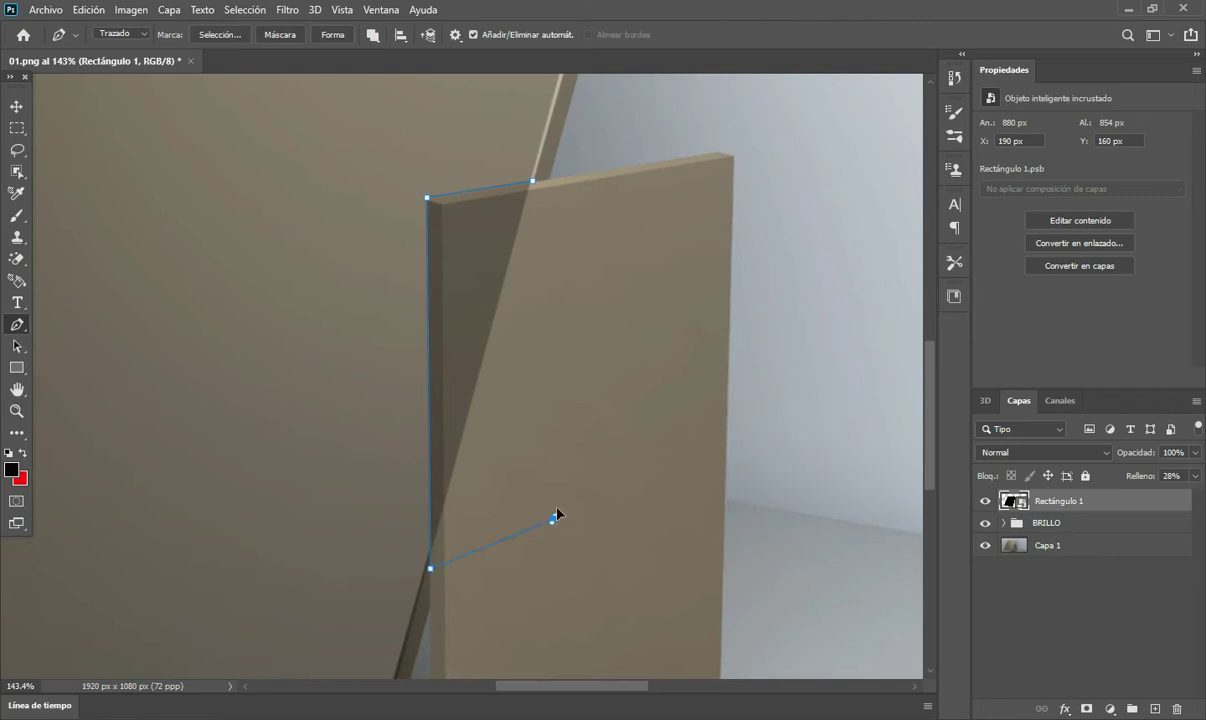
left_click(533, 182)
left_click(220, 35)
key("Return")
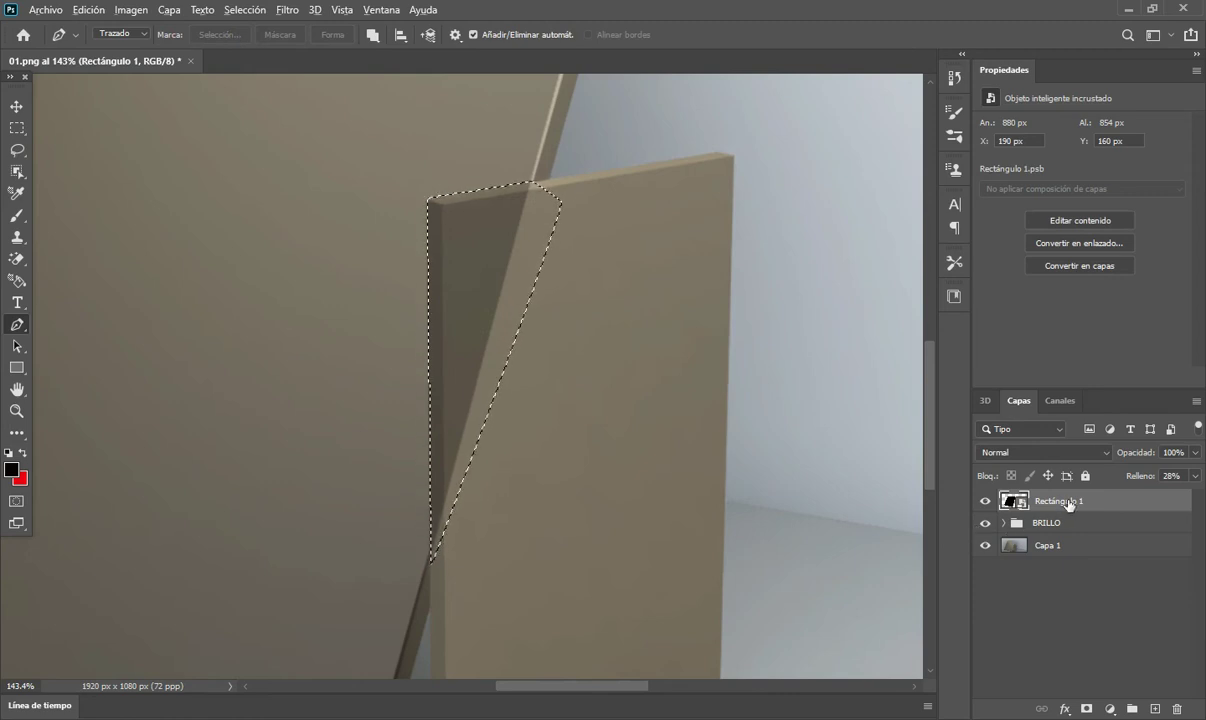
Add a layer mask to the Rectángulo 1 smart object that hides the selected area over the small panel.
left_click(1086, 708, "alt")
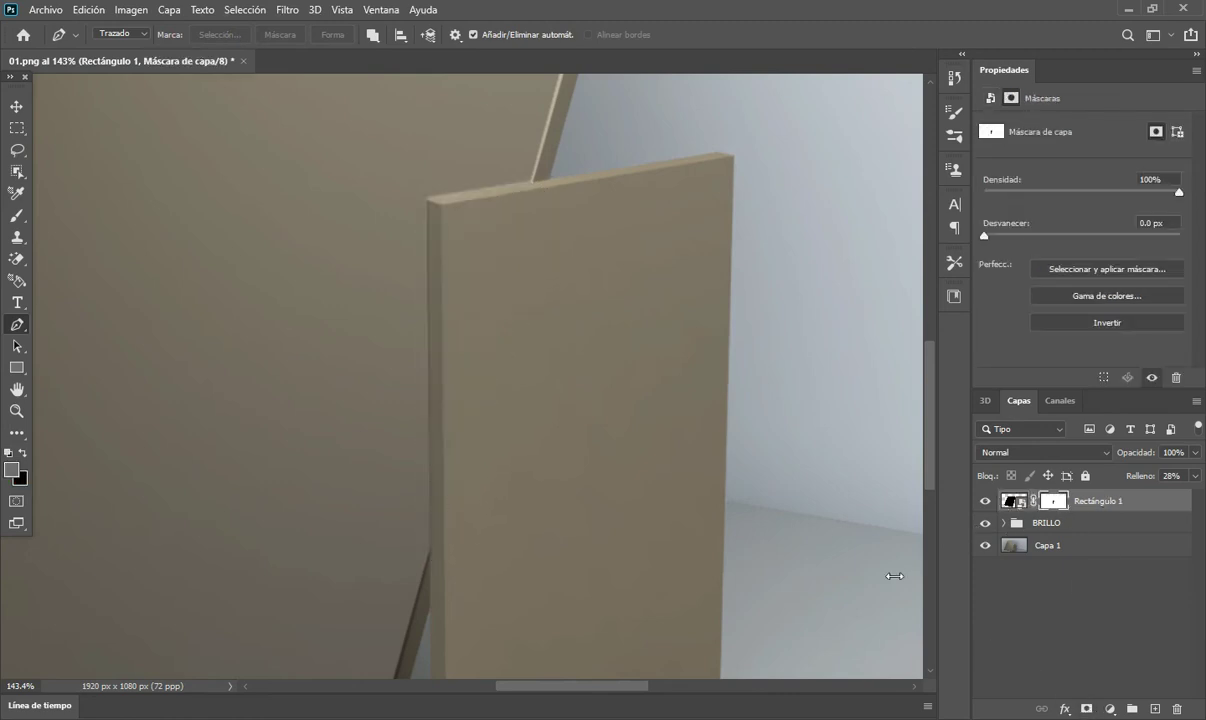
key("z")
left_click(553, 385, "alt")
left_click(554, 383)
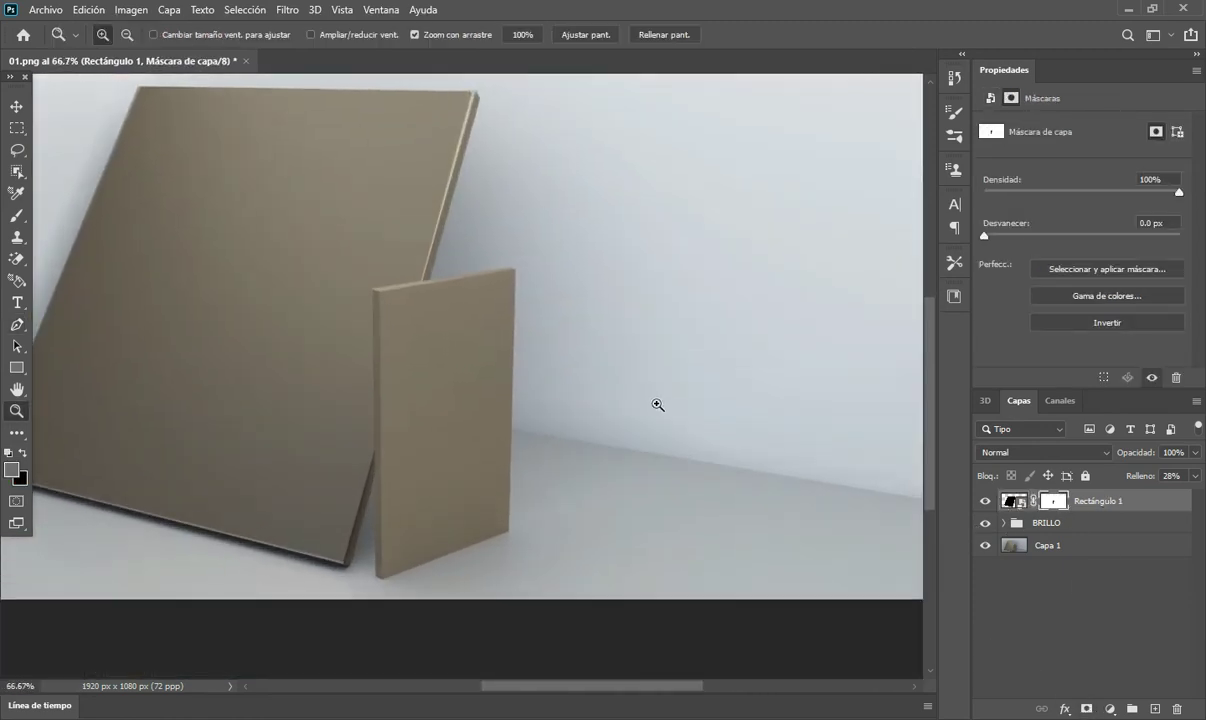
key("ctrl+minus")
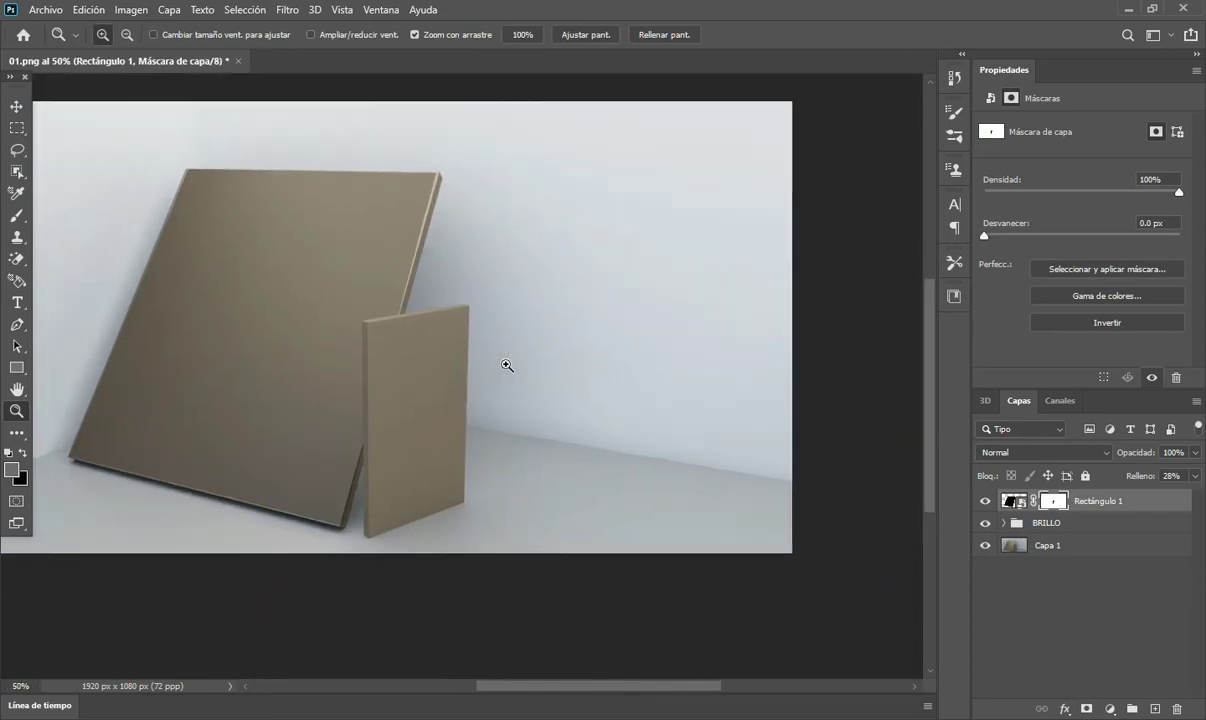
left_click(586, 35)
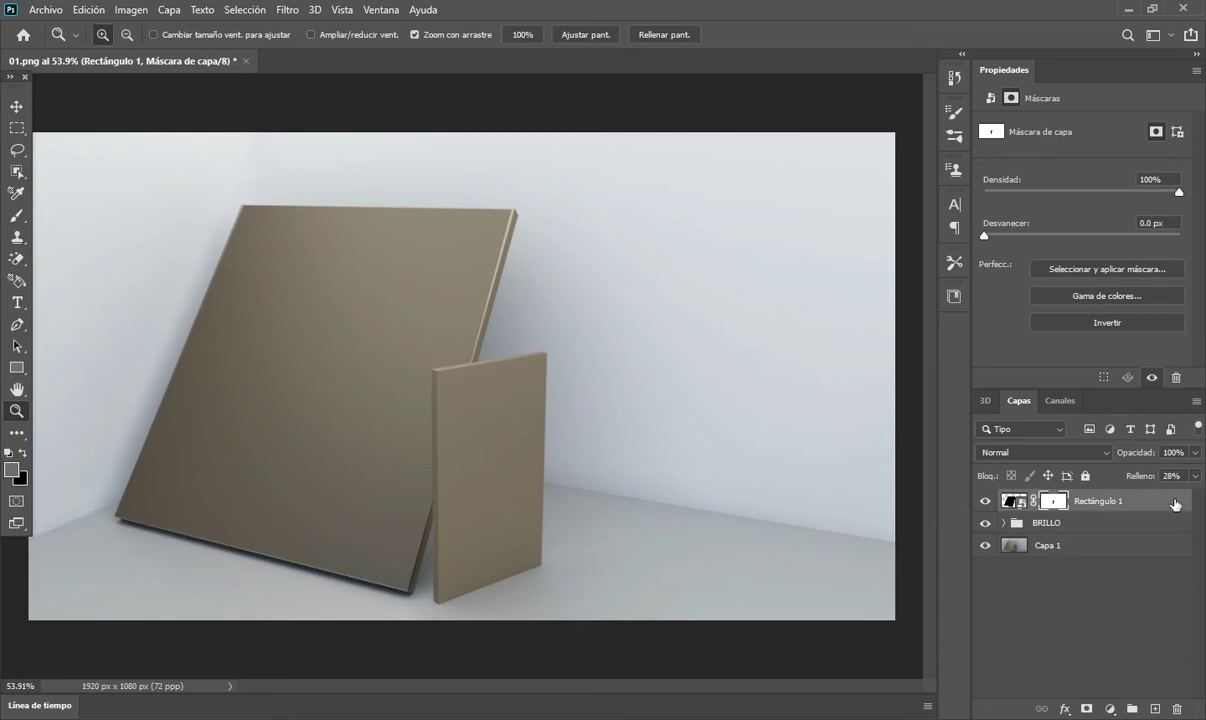
Set the fill of the masked Rectángulo 1 smart object to 100%.
left_click(1195, 476)
left_click_drag(1135, 494, 1200, 504)
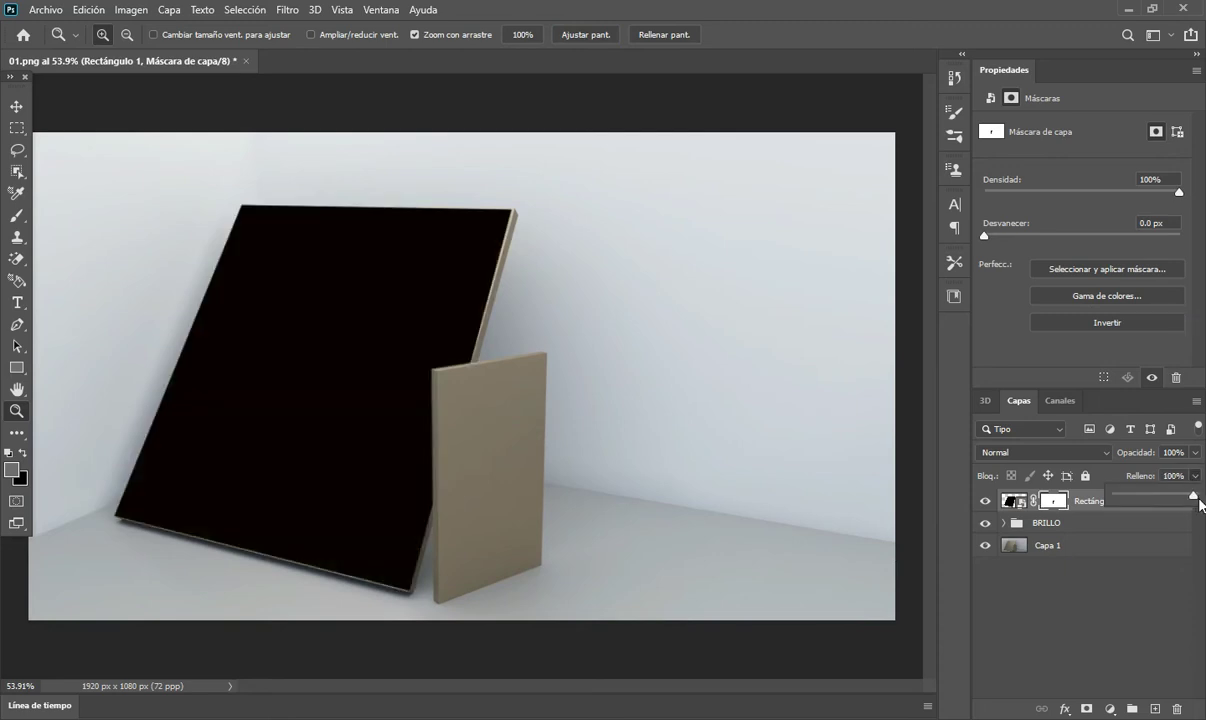
left_click(16, 106)
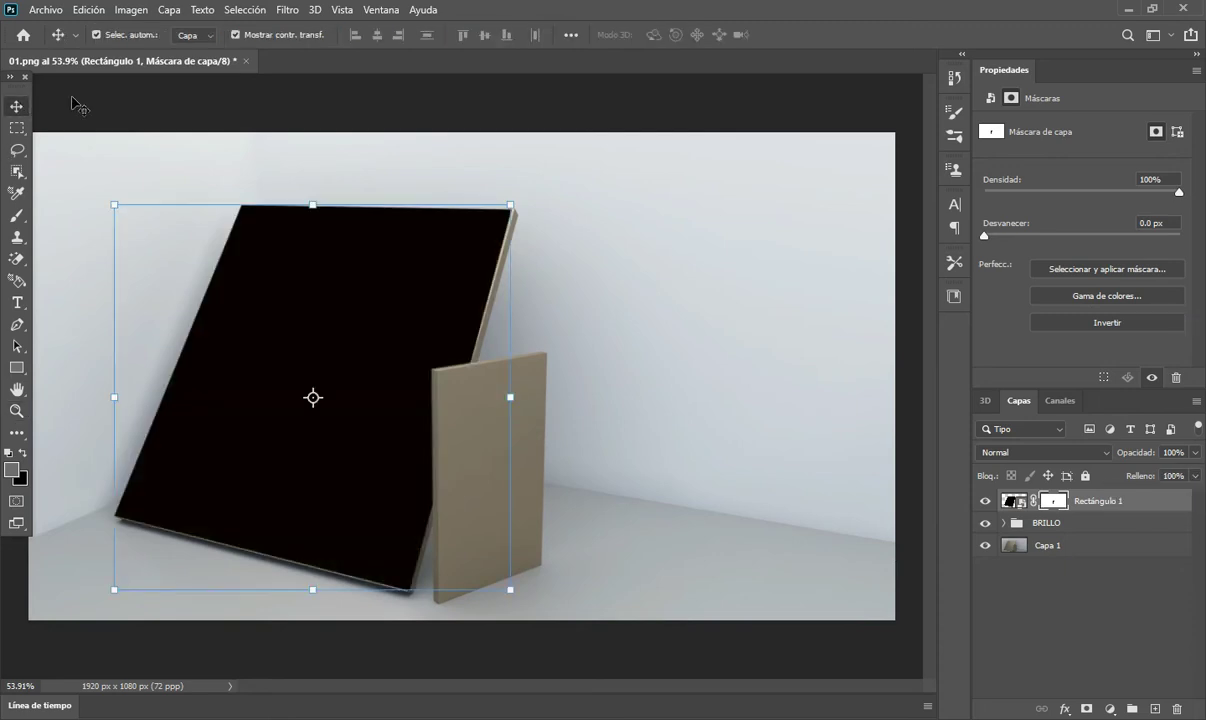
left_click(73, 90)
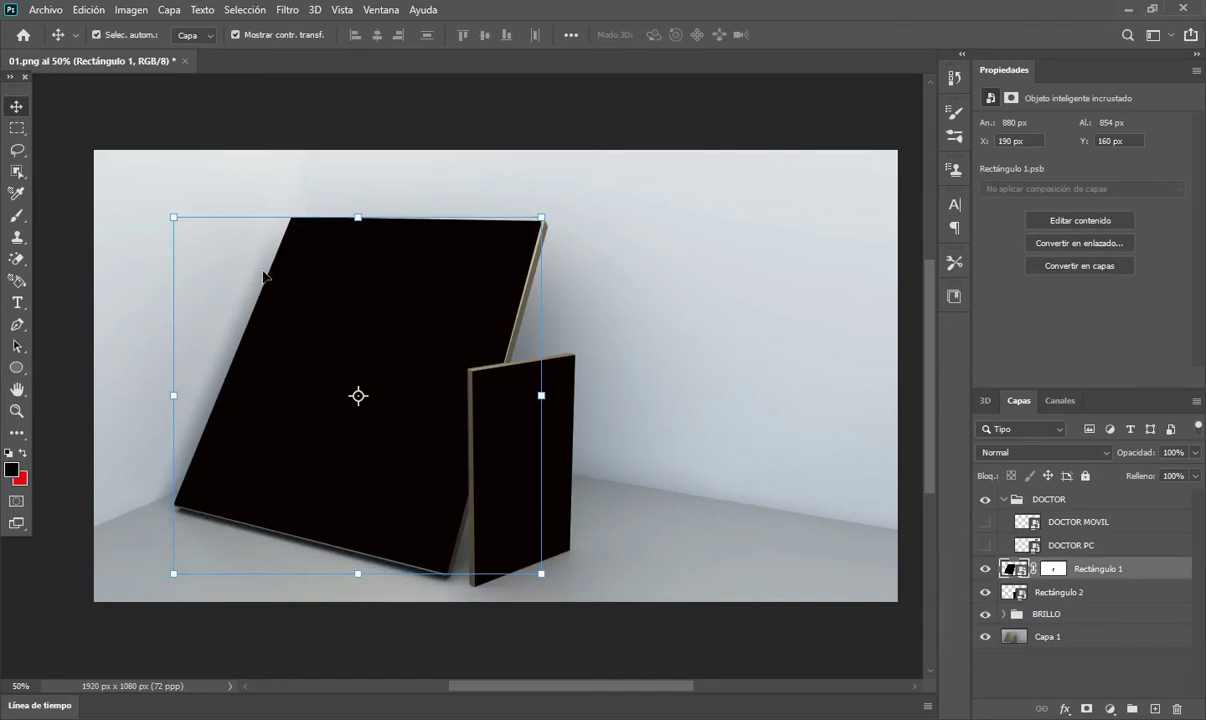
Open the contents of the large panel's smart object and bring the DOCTOR PC design into it from 01.png.
double_click(1013, 568)
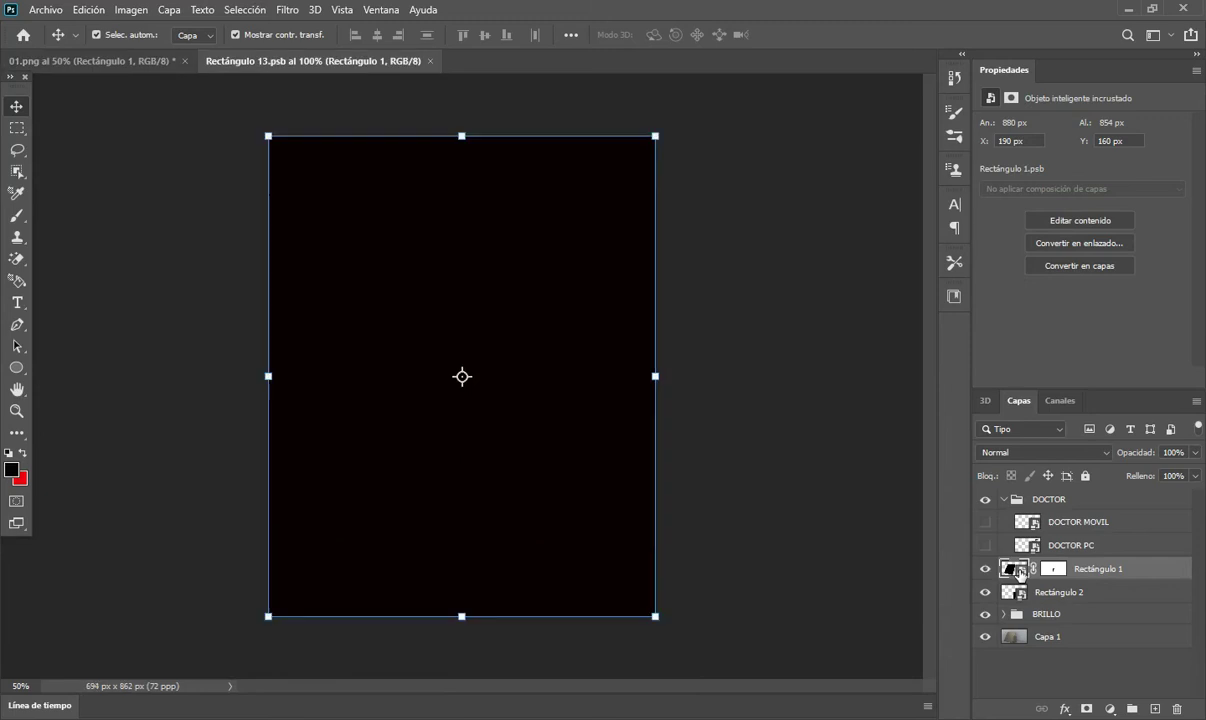
left_click(135, 60)
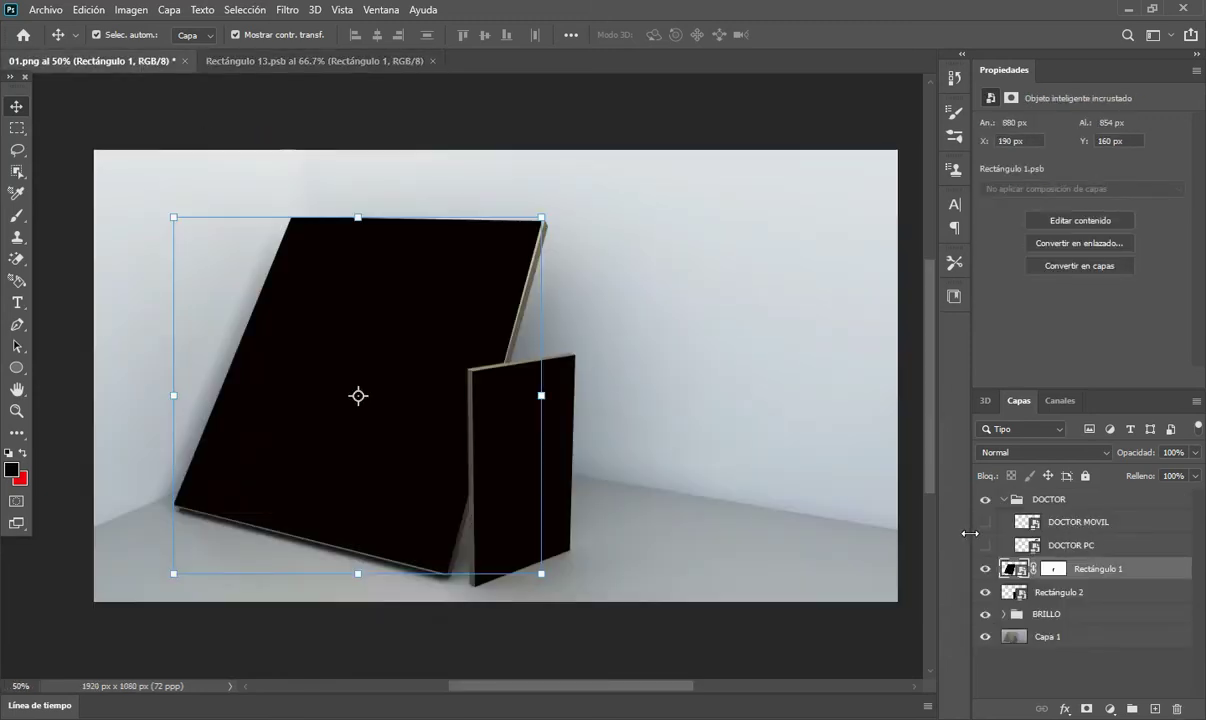
left_click(984, 545)
left_click(1055, 546)
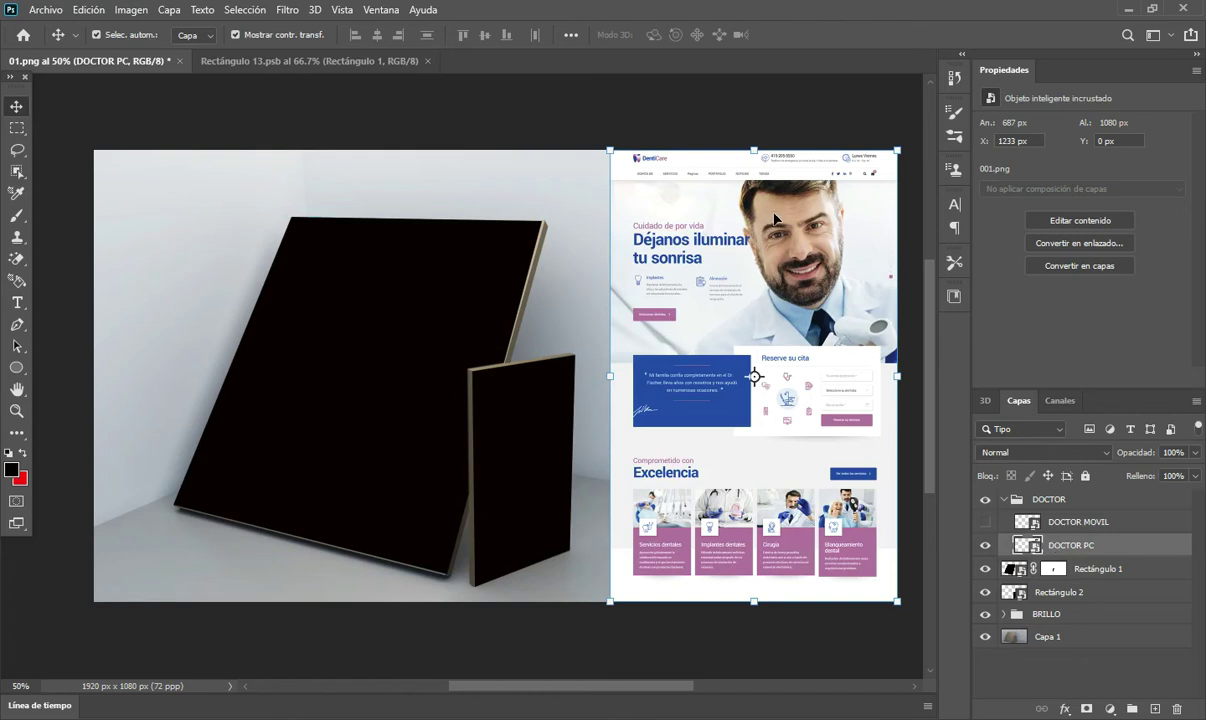
left_click_drag(774, 218, 522, 400)
Scale the DOCTOR PC design to about 697 × 1095 px and position it at X 0, Y -4 px, covering the rectangle.
left_click_drag(651, 138, 660, 130)
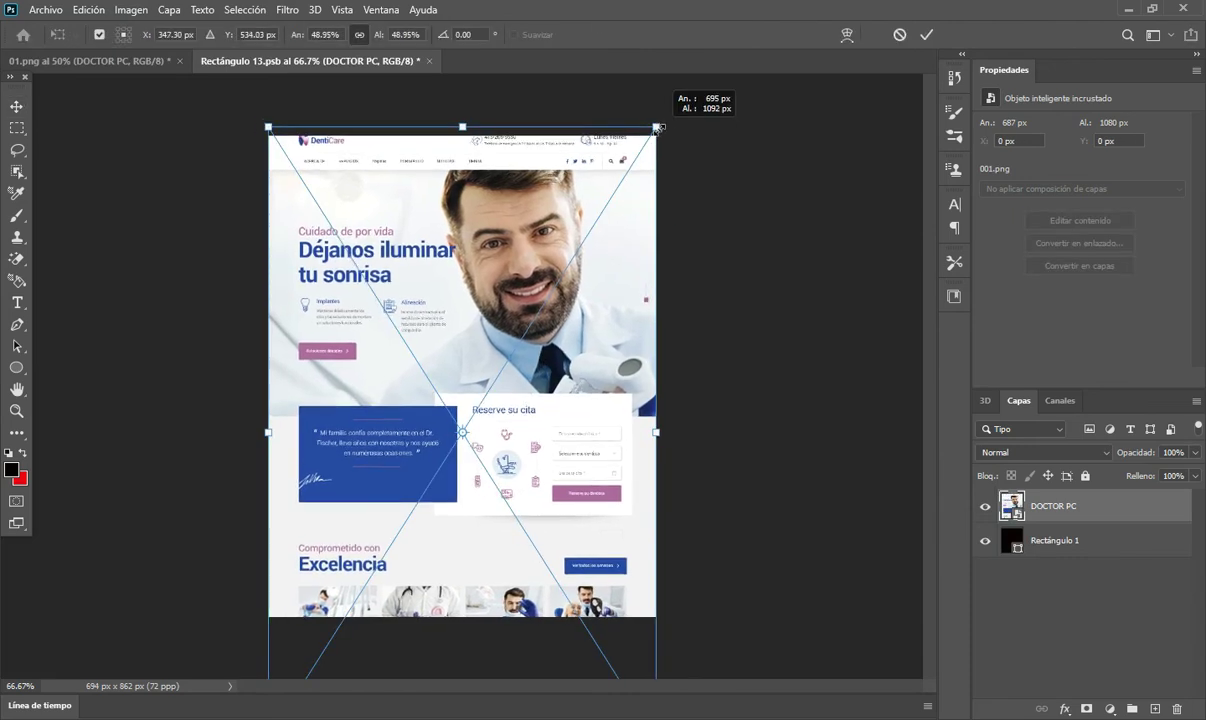
key("Return")
key("Up")
key("Up")
key("Up")
key("Up")
key("Up")
key("Up")
key("Up")
key("Up")
key("Up")
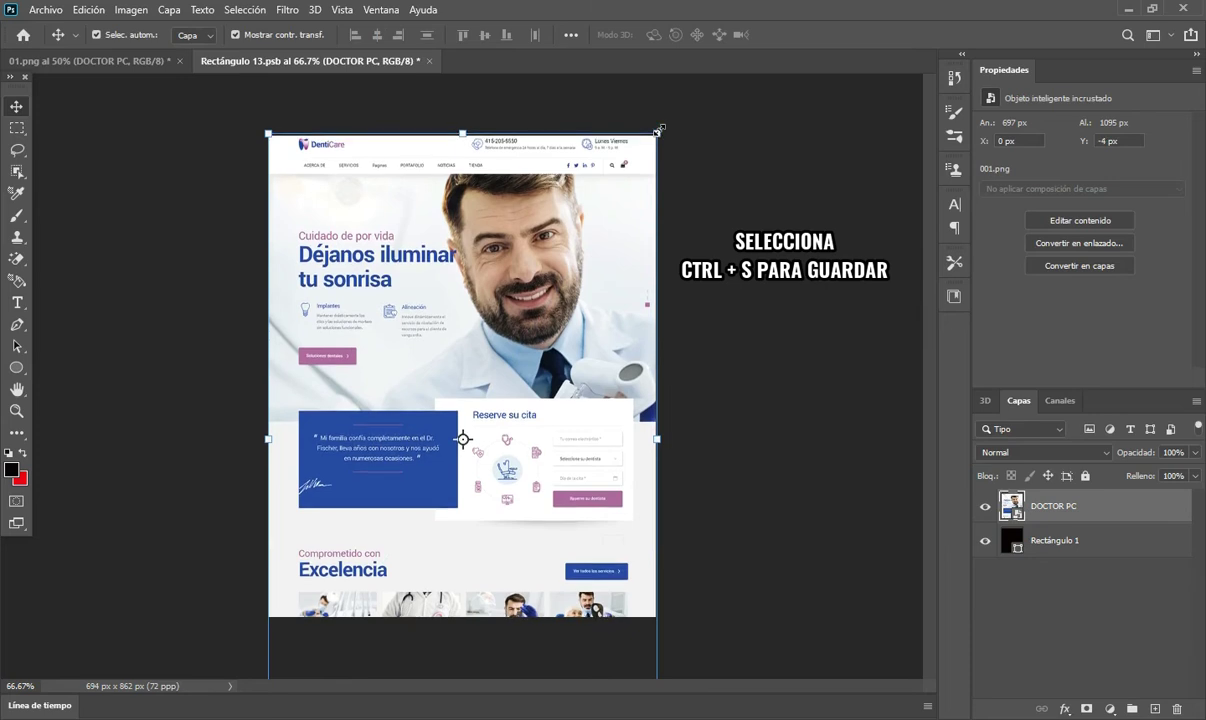
Save the large panel's smart object contents and delete the leftover DOCTOR PC layer from 01.png.
left_click(771, 216)
key("ctrl+s")
left_click(94, 63)
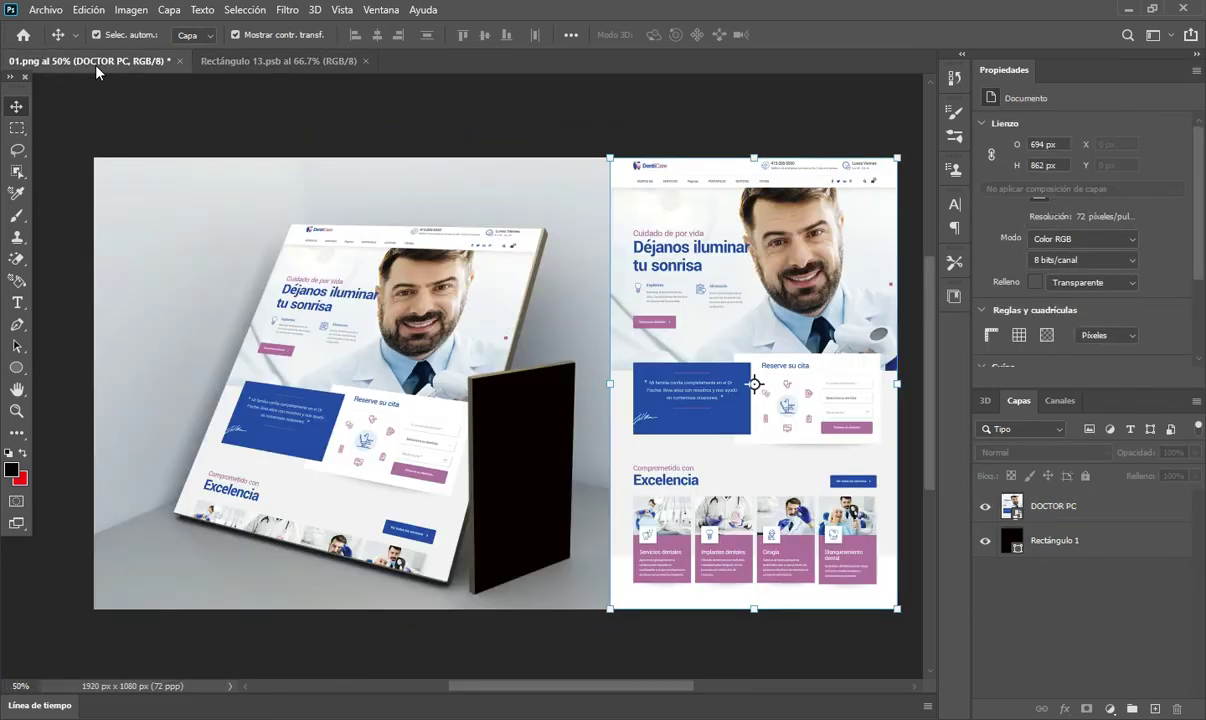
key("Delete")
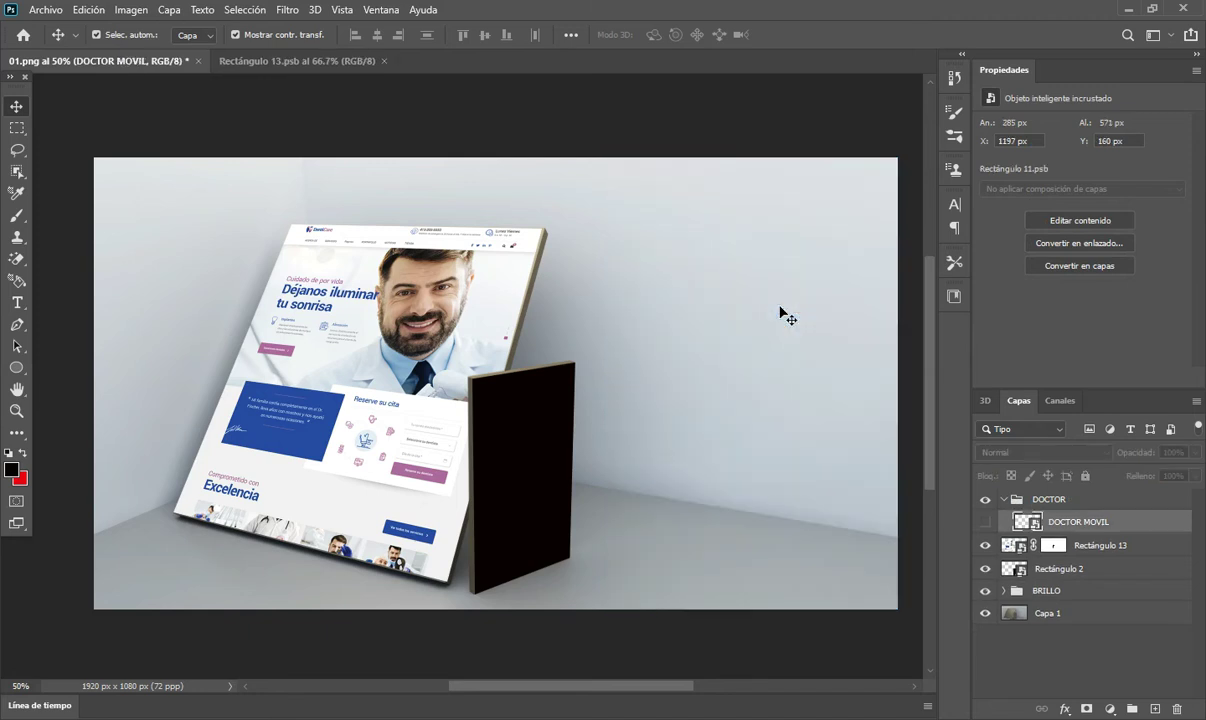
Show the DOCTOR MOVIL design, place it on the empty wall beside the panels, and open the contents of the small panel's smart object.
left_click(985, 522)
left_click_drag(648, 236, 746, 236)
left_click(531, 436)
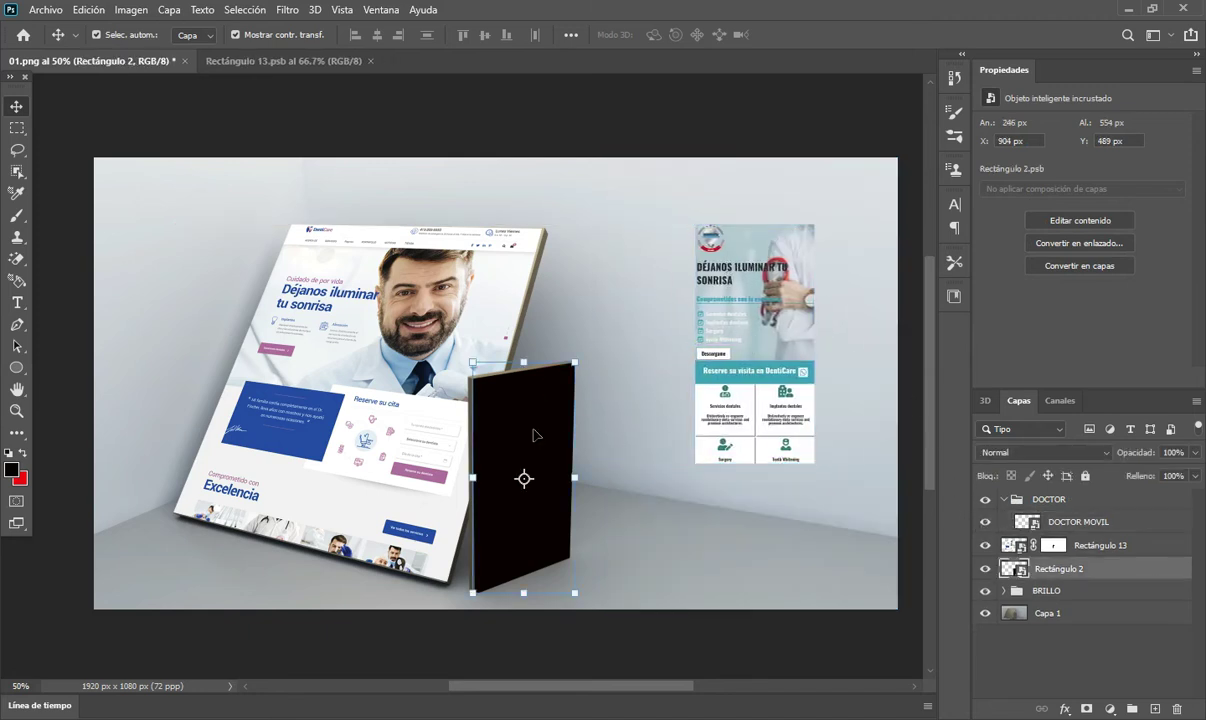
double_click(1018, 572)
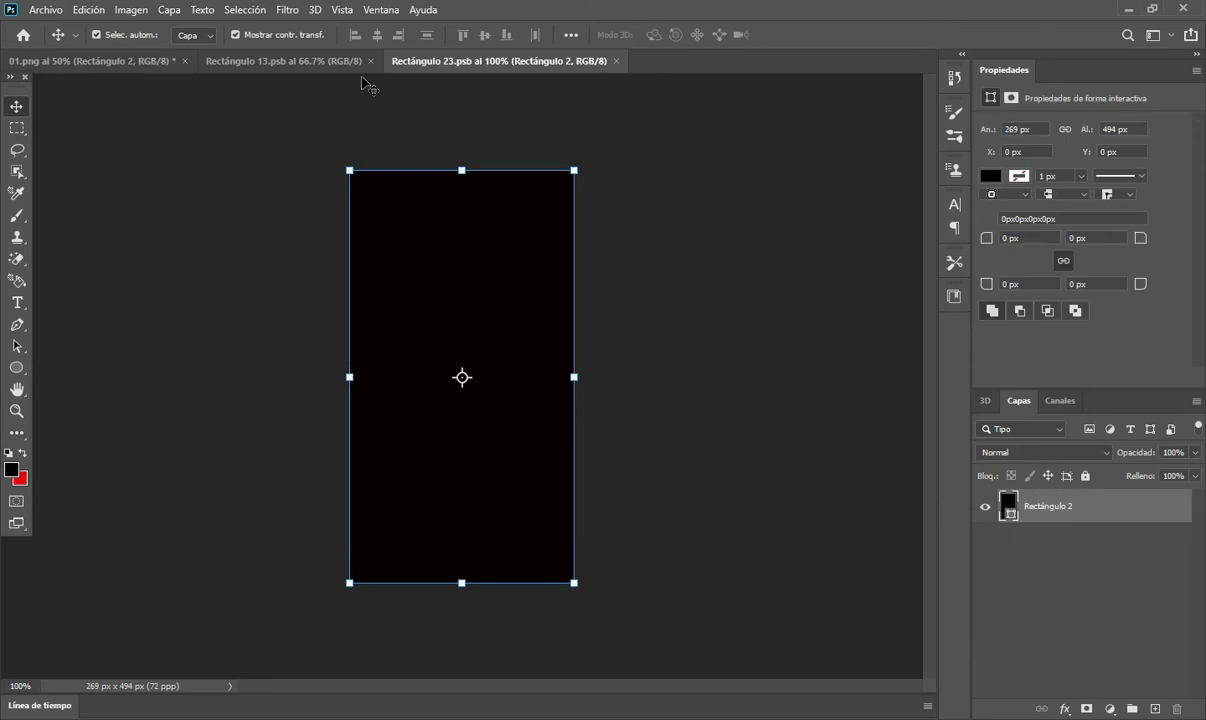
Transfer the DOCTOR MOVIL design from 01.png into the small panel's smart object, removing its layer from 01.png.
left_click(116, 61)
left_click(765, 318)
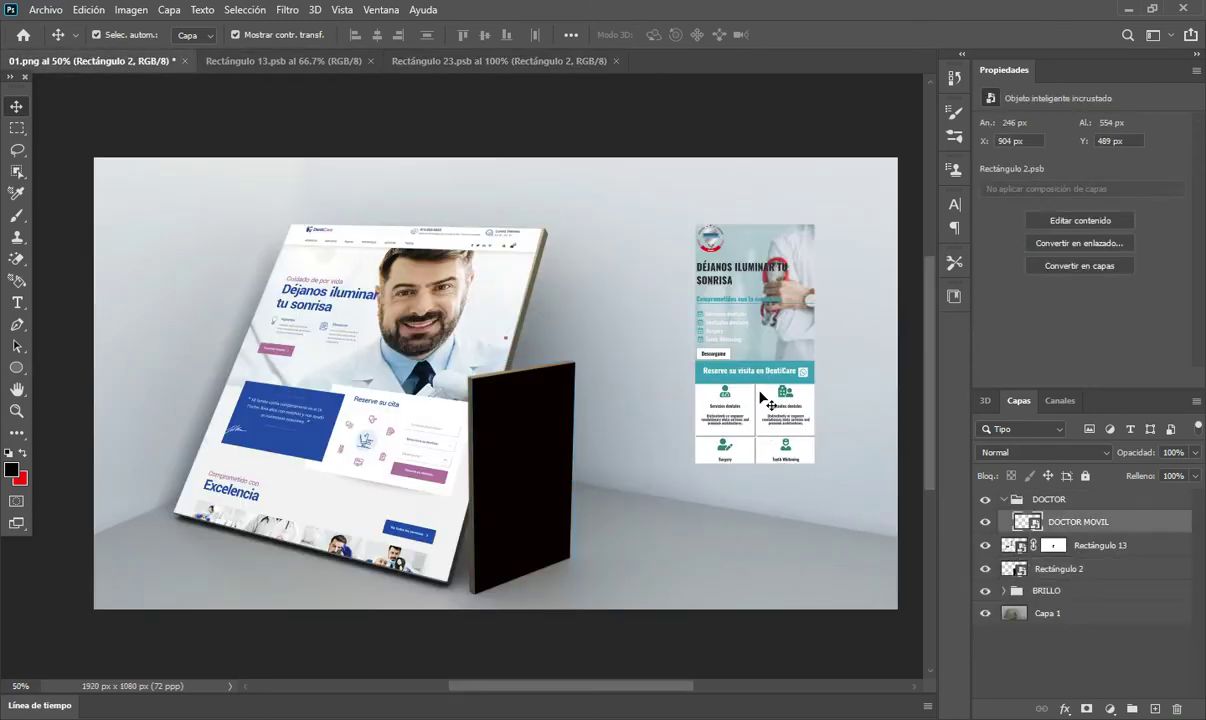
key("ctrl")
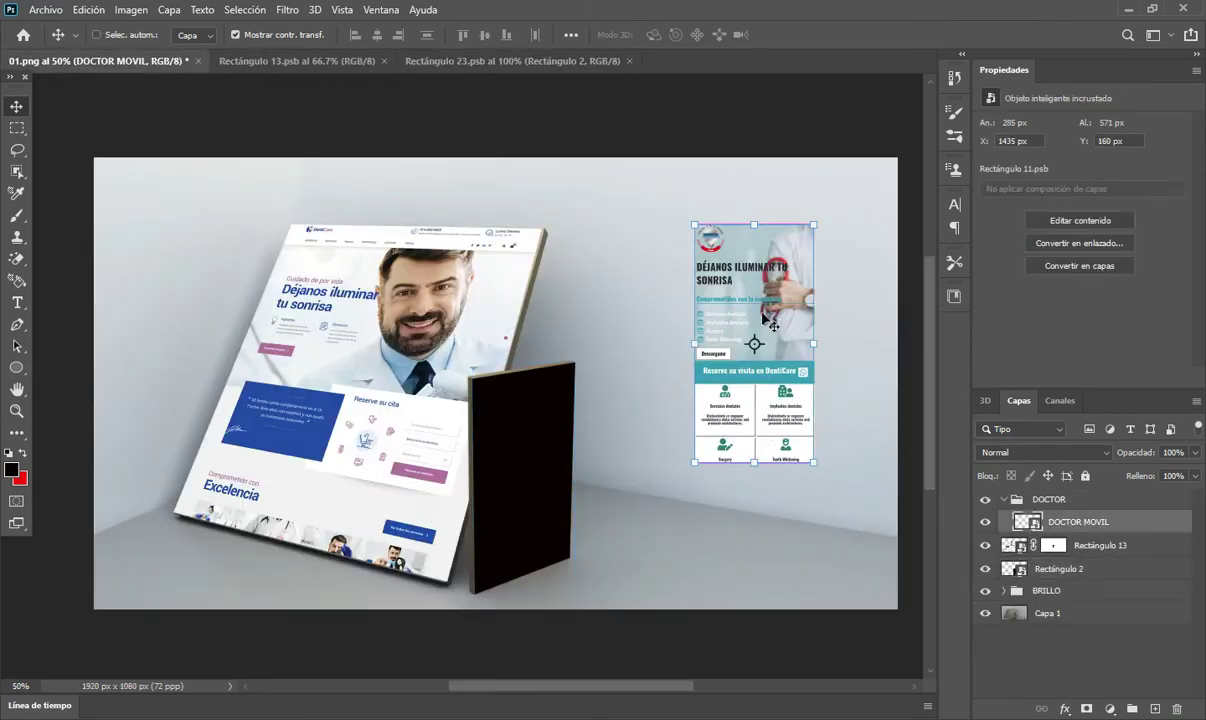
key("Delete")
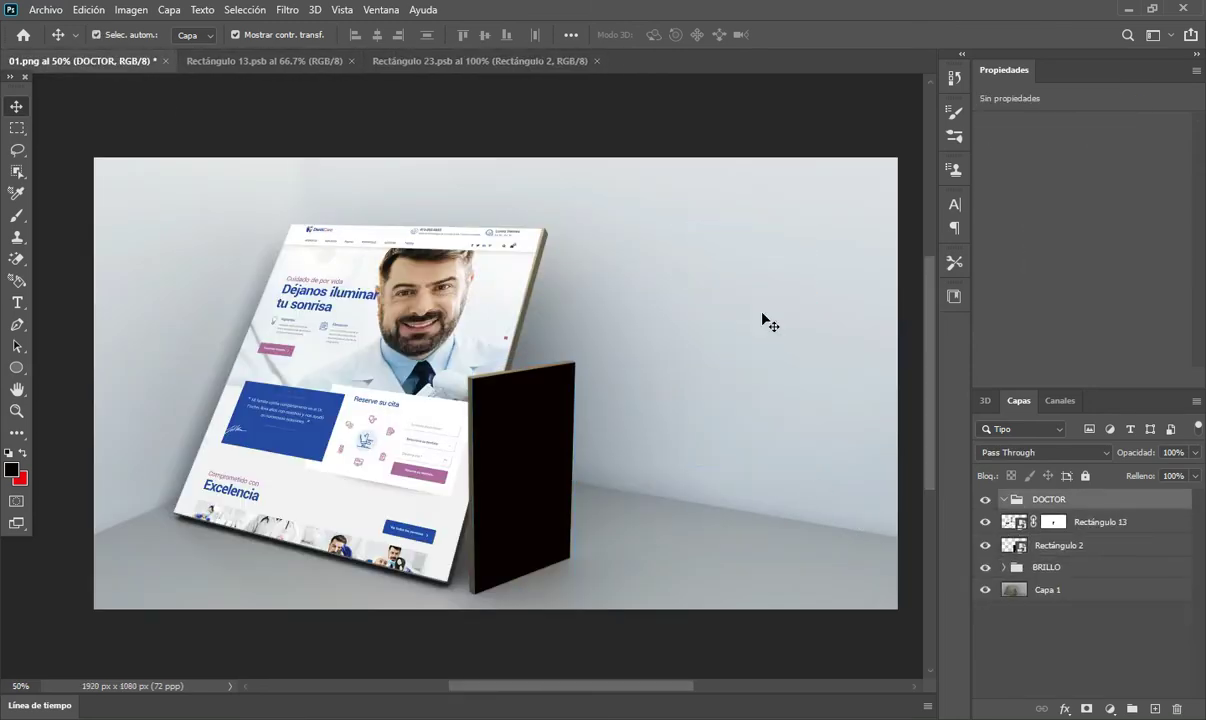
left_click(420, 58)
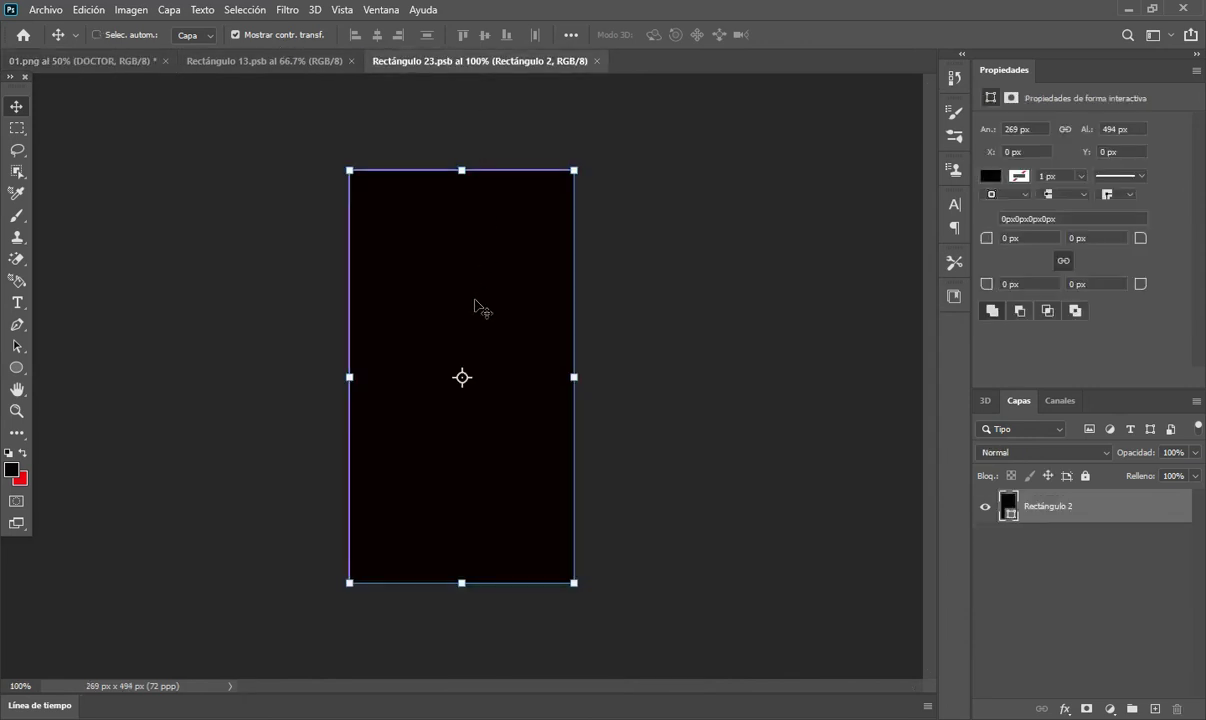
key("ctrl+v")
Scale the DOCTOR MOVIL design to about 270 × 544 px and position it at X 0, Y -1 px, covering the rectangle.
left_click_drag(587, 171, 575, 191)
key("Up")
key("Up")
key("Up")
key("Up")
key("Up")
key("Up")
key("Up")
key("Up")
key("Up")
key("Up")
key("Up")
key("Up")
key("Up")
key("Up")
key("Up")
key("Up")
key("Up")
key("Up")
key("Up")
key("Up")
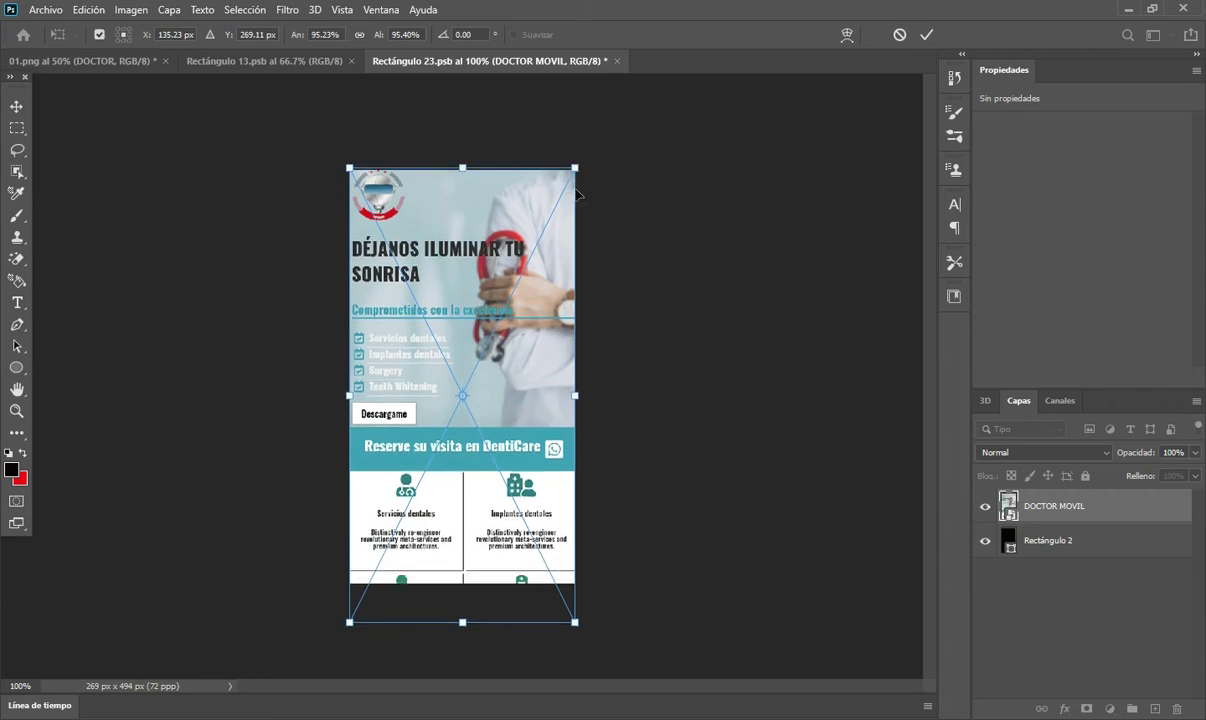
key("Down")
key("Down")
key("Down")
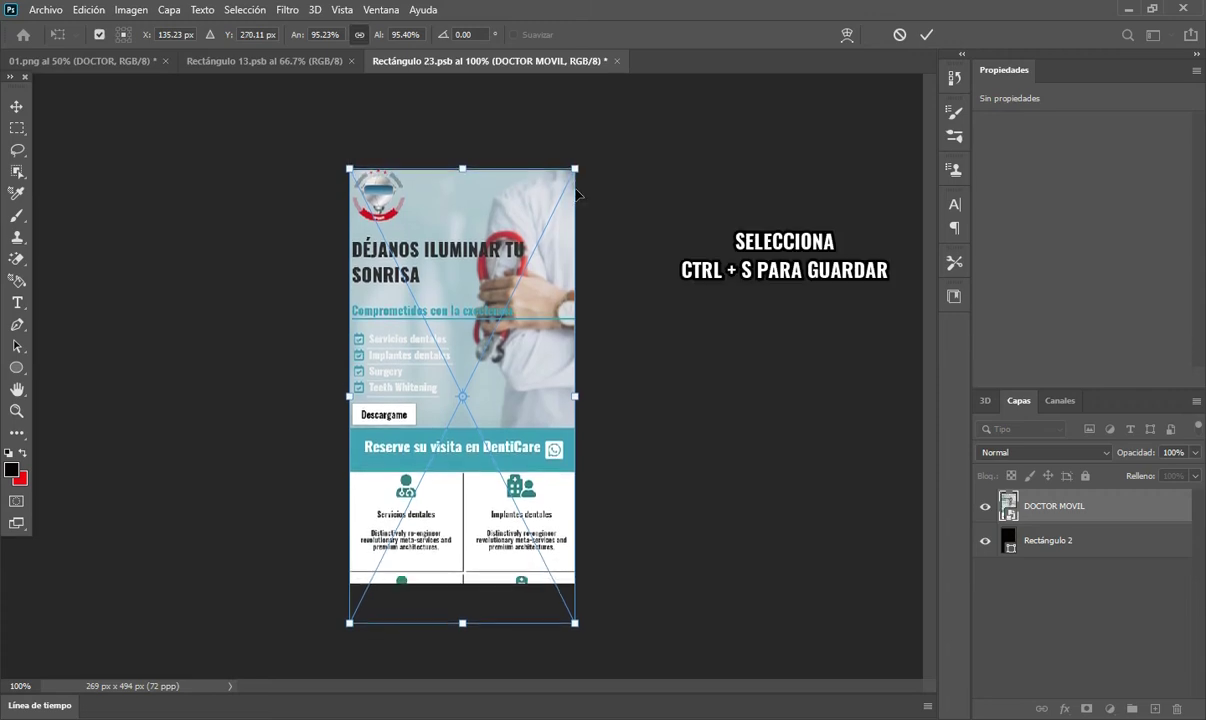
key("Return")
Save the contents of the small panel's smart object and return to 01.png.
left_click(676, 256)
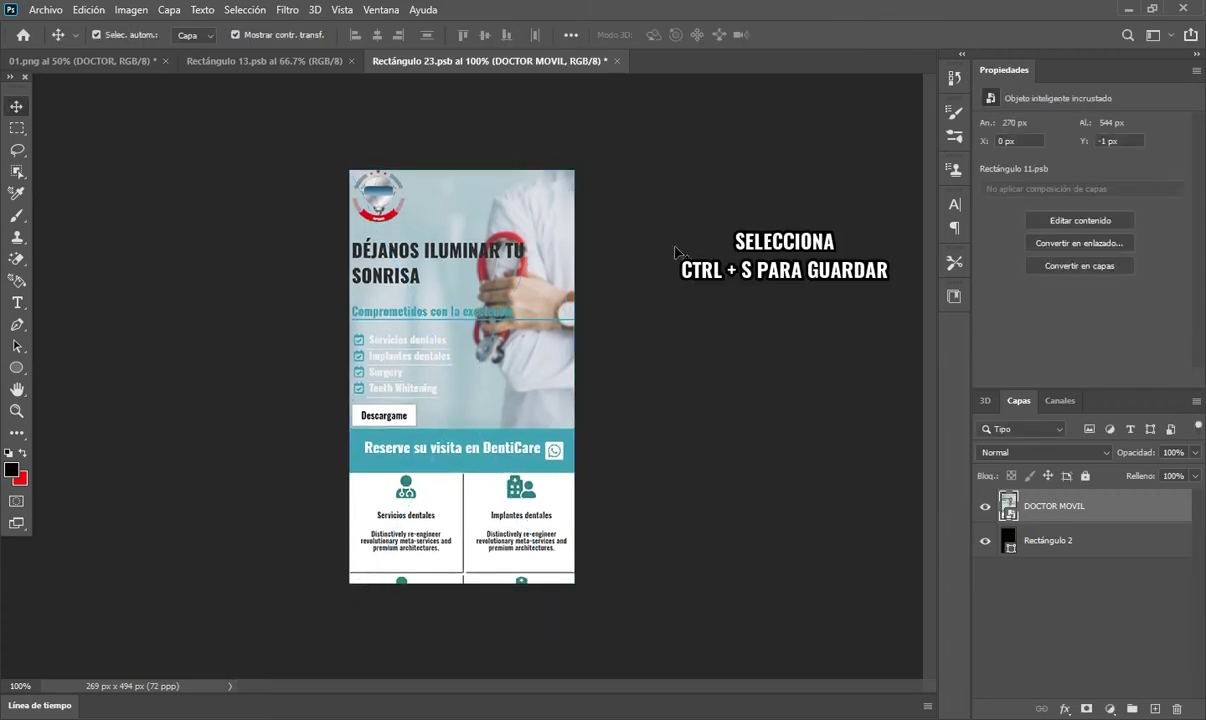
key("ctrl+s")
left_click(120, 61)
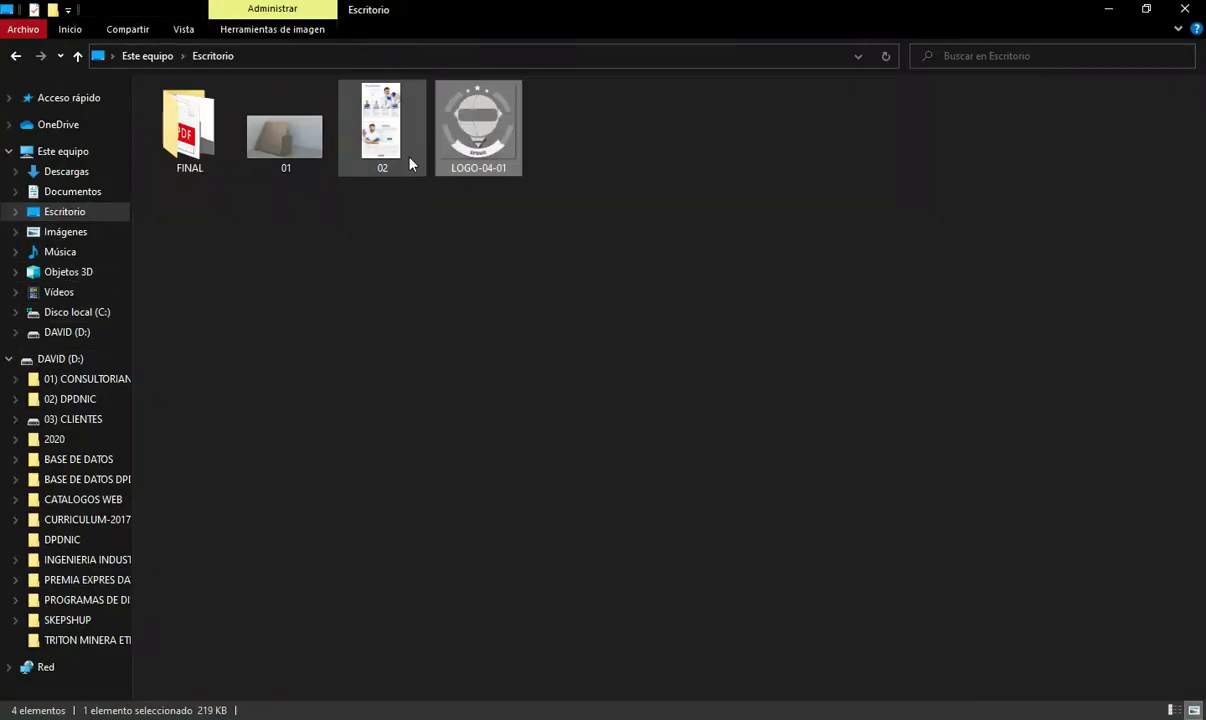
Place 02.png in the 01.png document, position it on the empty wall at X 1260, Y 24 px, and hide its layer.
left_click(388, 135)
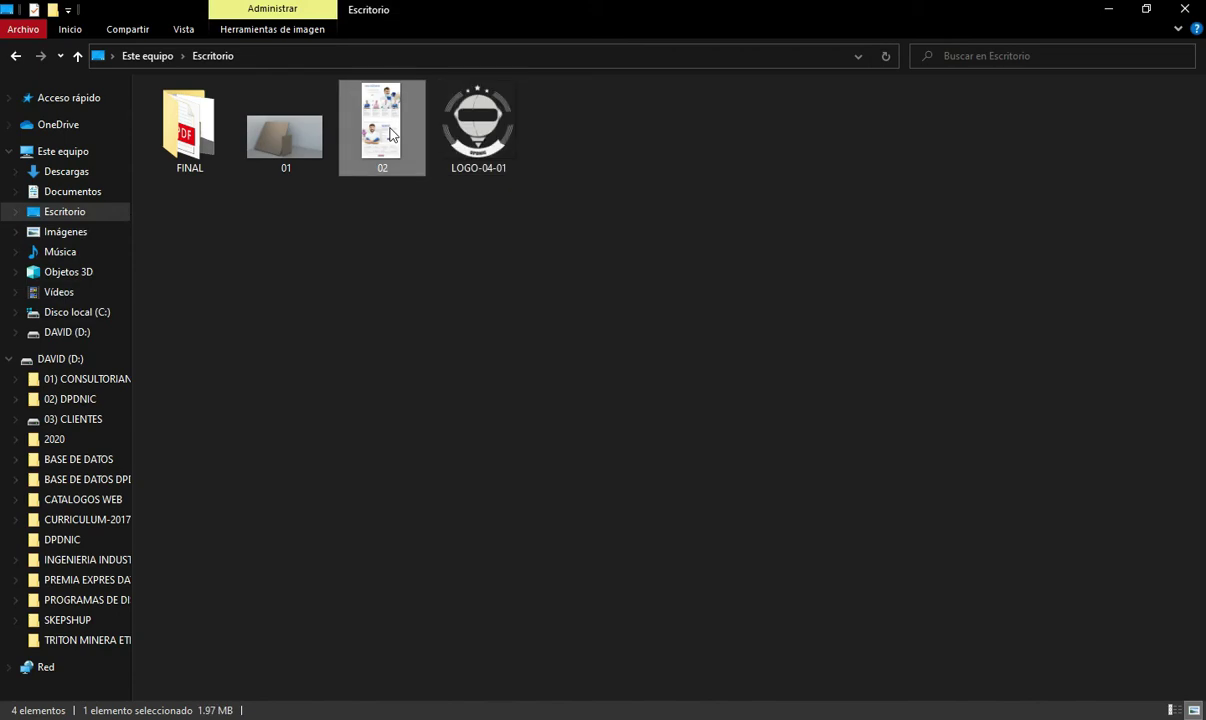
left_click_drag(390, 133, 721, 425)
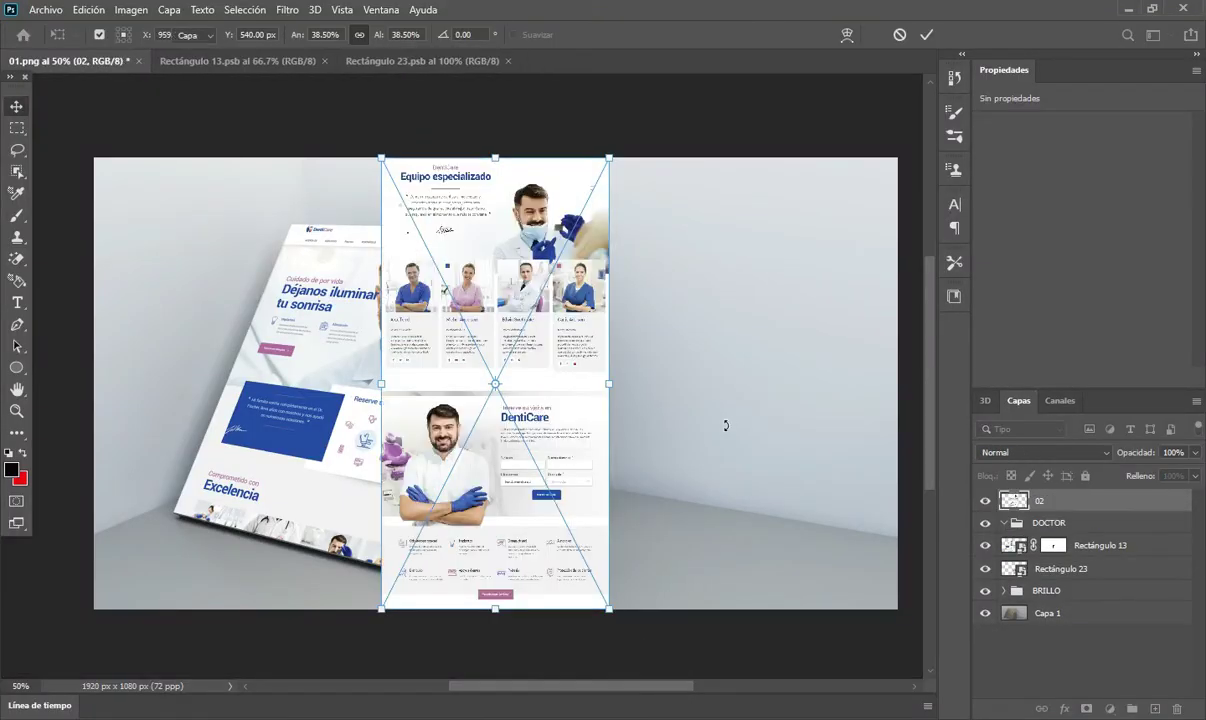
key("Return")
left_click_drag(590, 365, 831, 375)
left_click(987, 501)
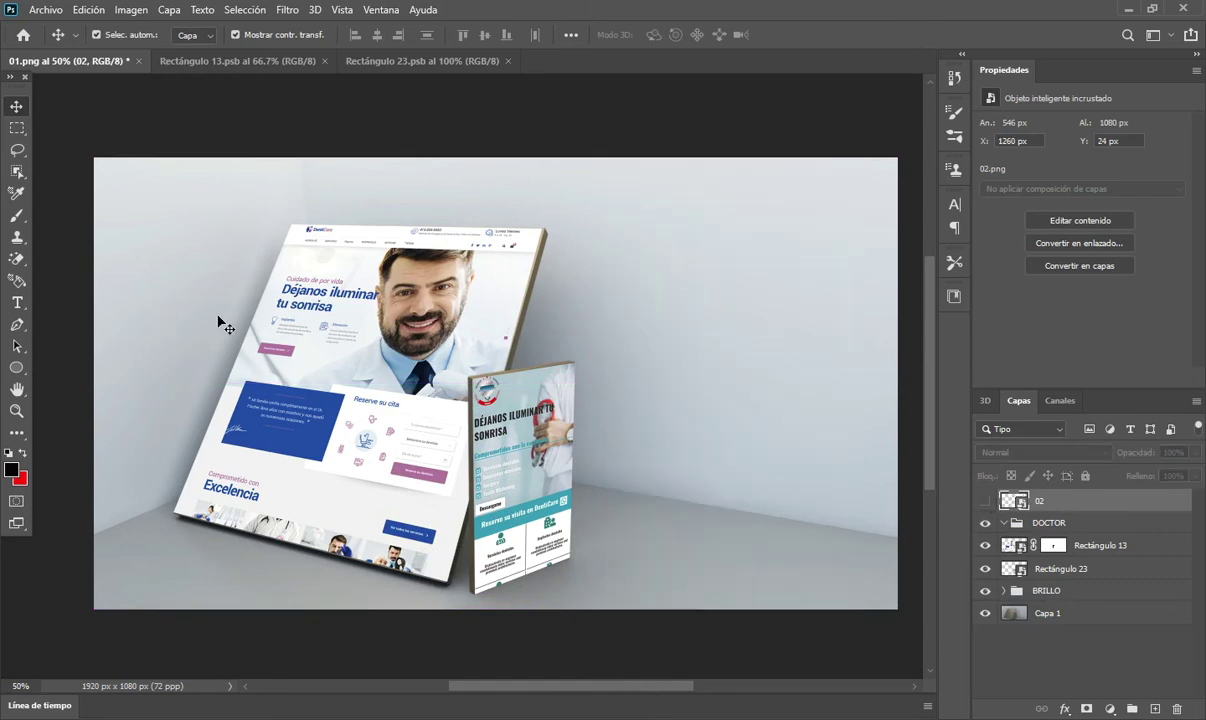
Draw a black circle about 366 px wide on the wall beside the panels and set its stroke width to 20.46 px.
left_click(16, 367)
left_click_drag(683, 329, 838, 617, "shift")
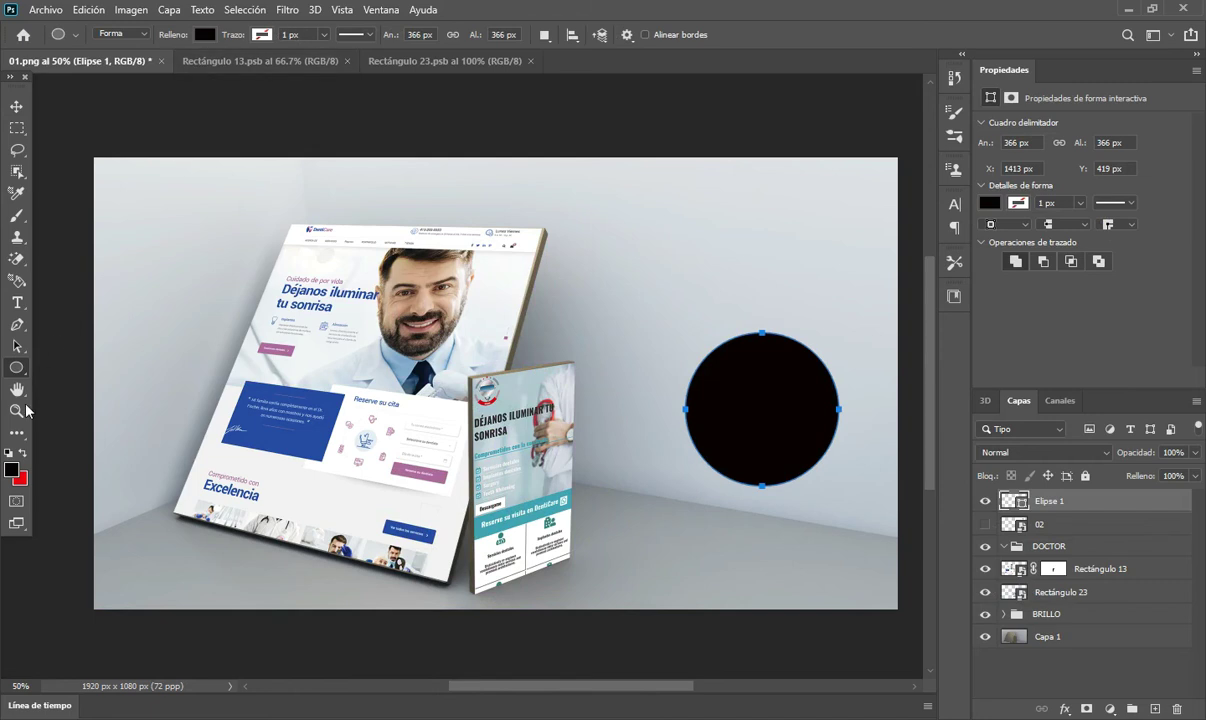
left_click(323, 34)
left_click_drag(309, 52, 350, 55)
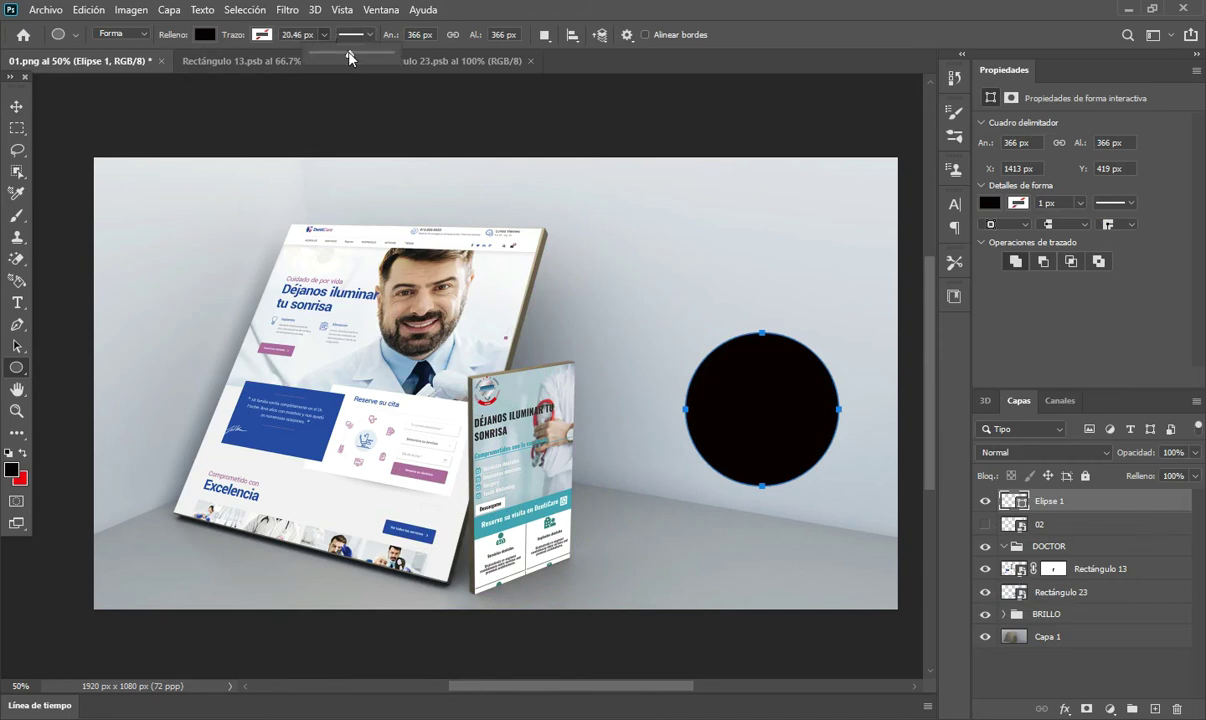
Give the circle's outline a neutral medium-gray stroke colour.
left_click(257, 35)
left_click(155, 123)
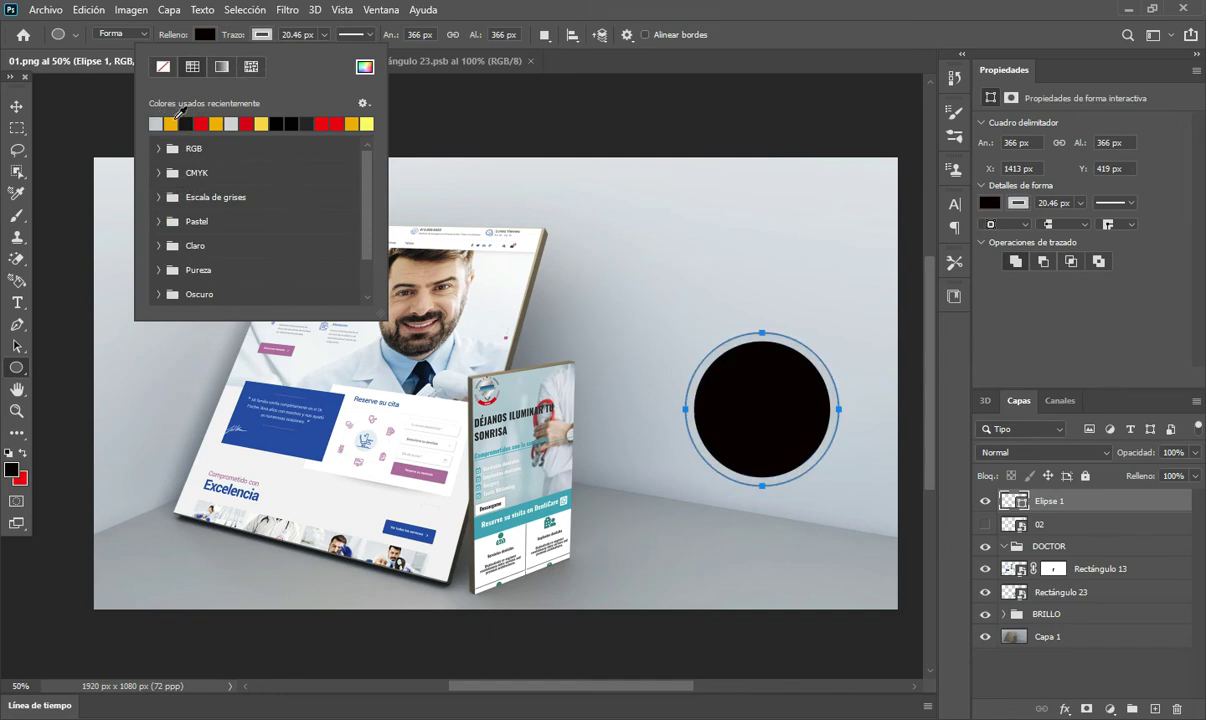
left_click(233, 122)
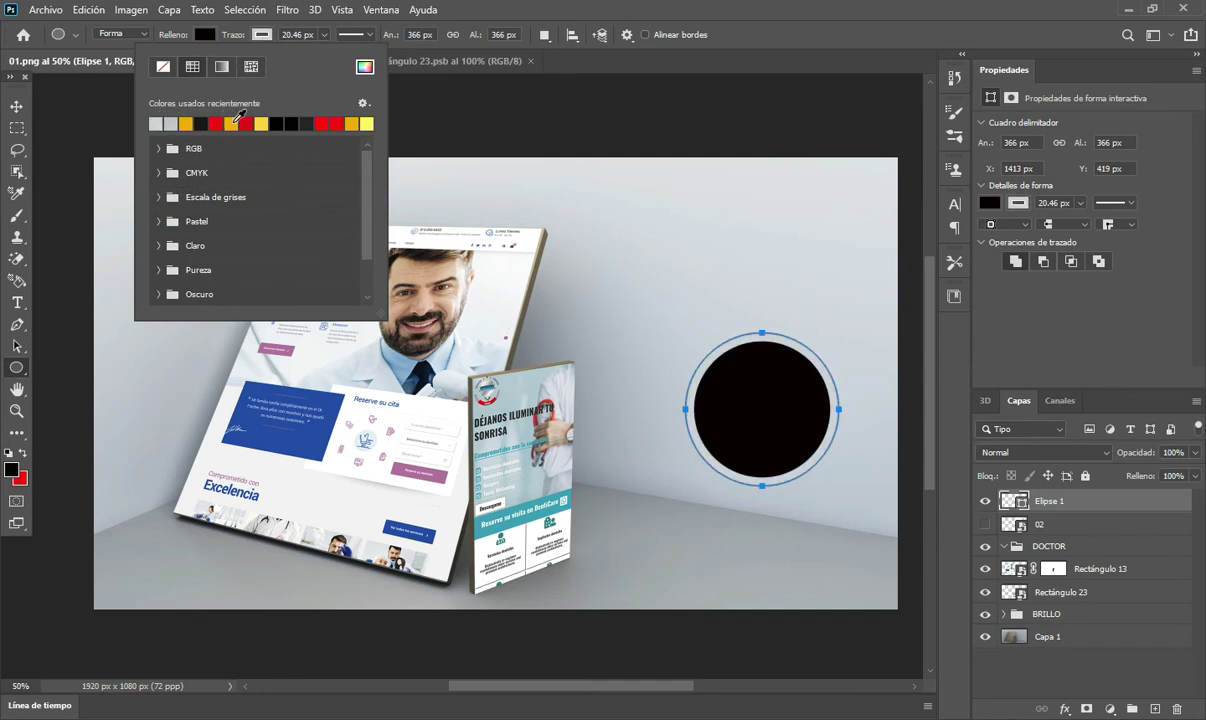
left_click(364, 66)
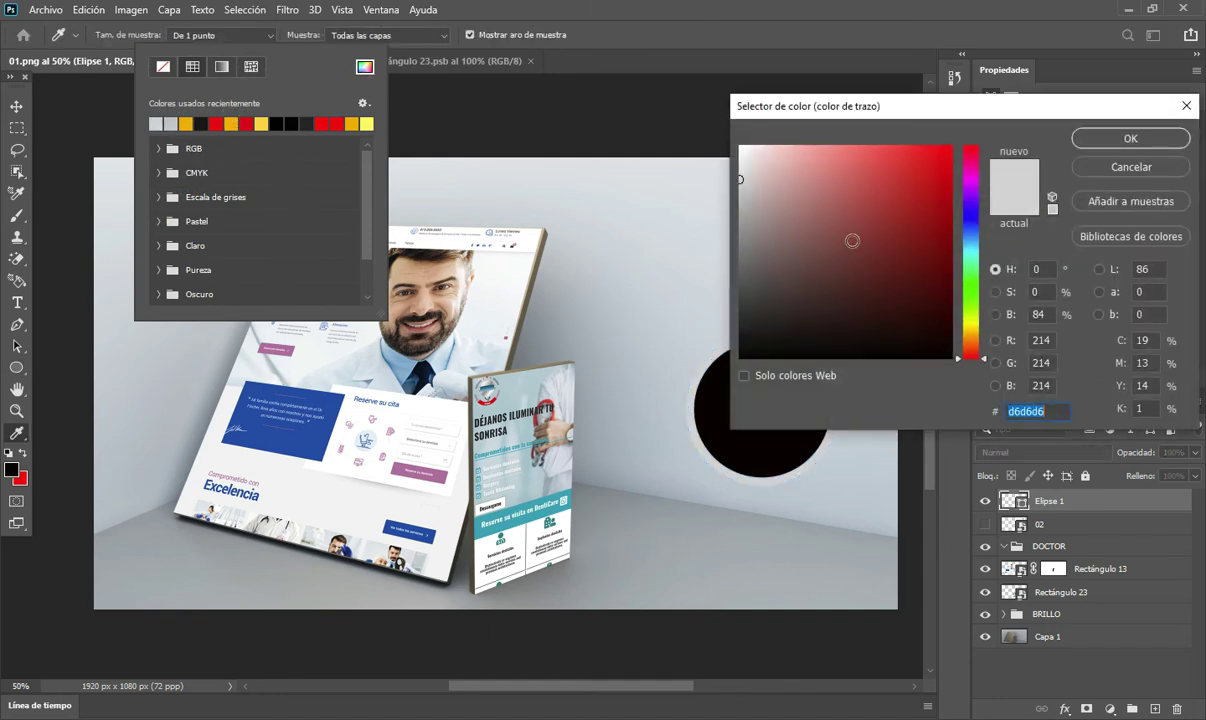
left_click(1106, 138)
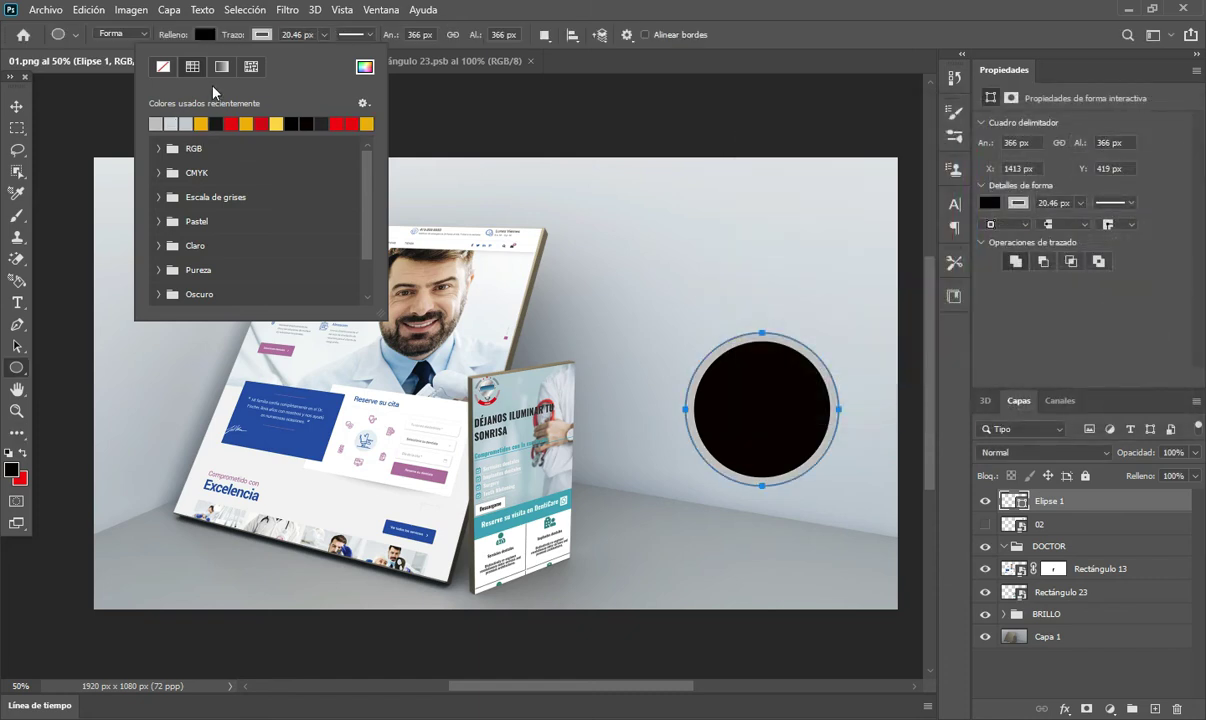
left_click(364, 66)
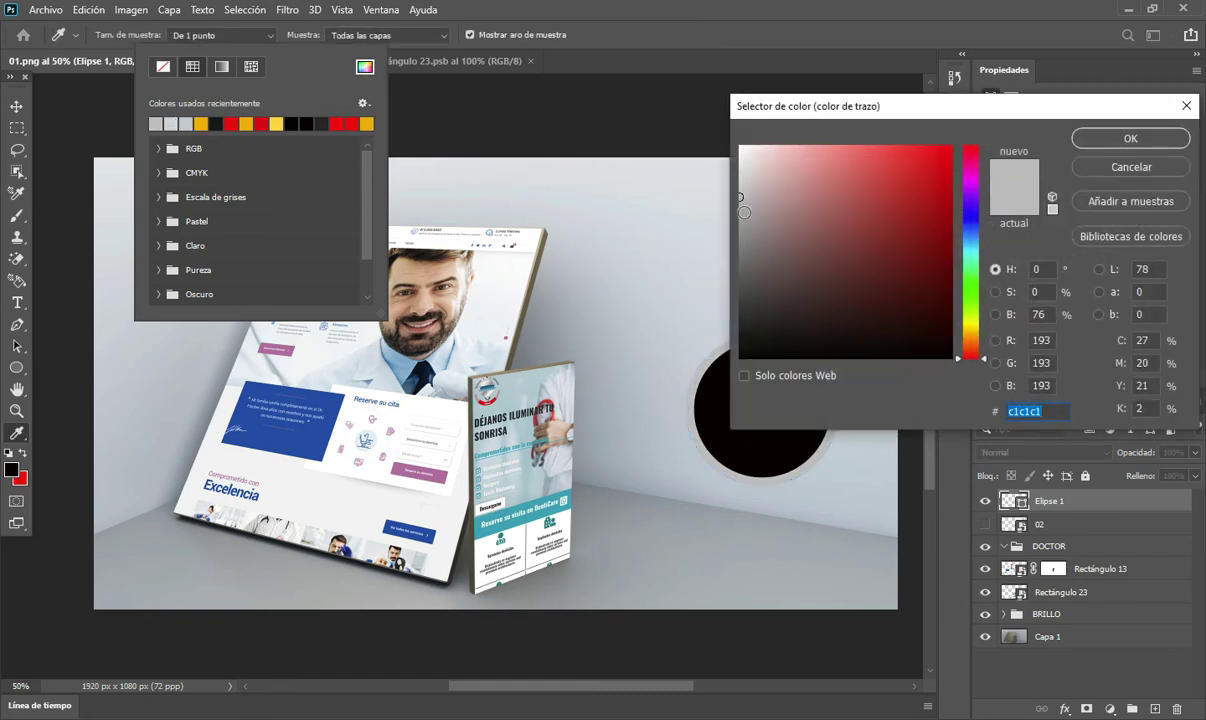
left_click(739, 212)
left_click(1092, 138)
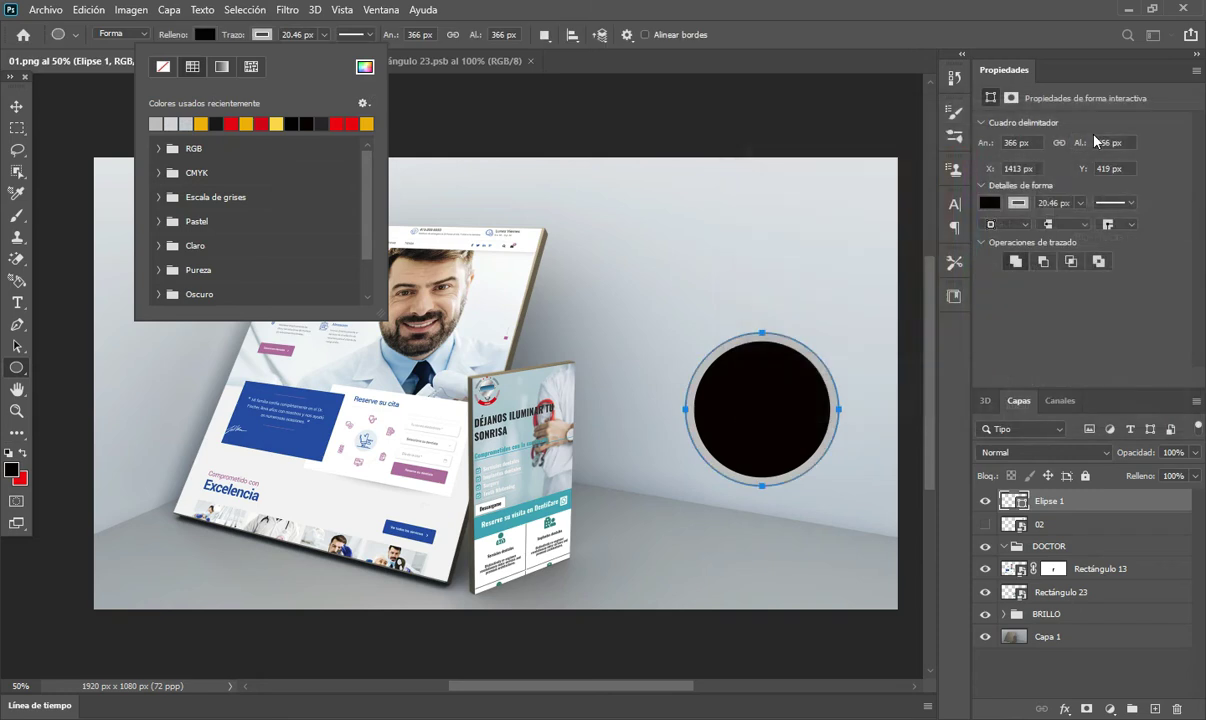
Enlarge the circle to about 432 px and position it at X 1321, Y 582 px, beside the small panel.
left_click(16, 106)
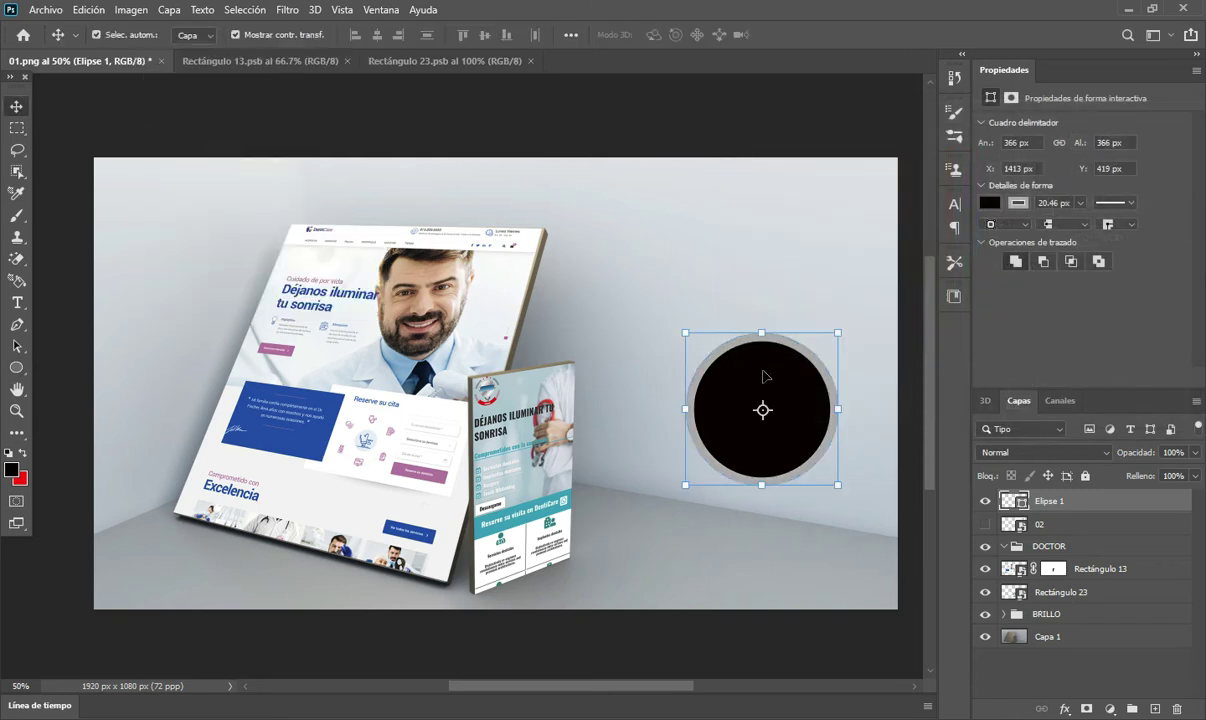
left_click_drag(684, 486, 653, 511)
key("Return")
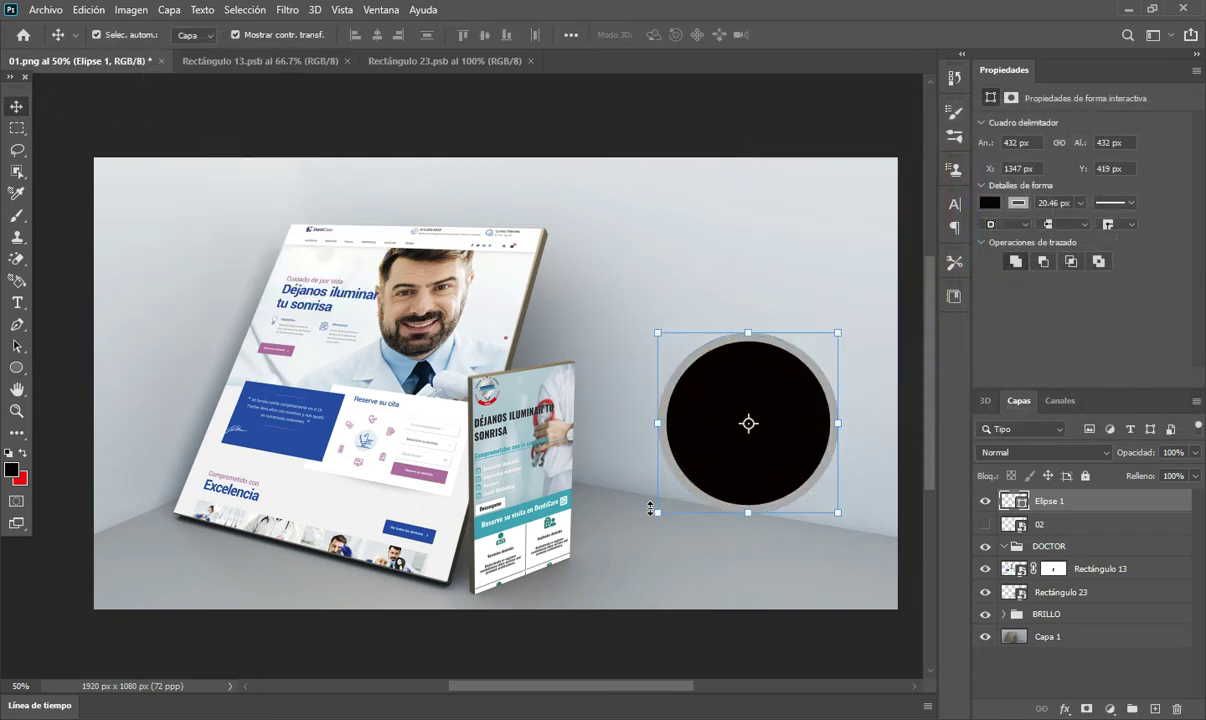
left_click_drag(673, 452, 662, 521)
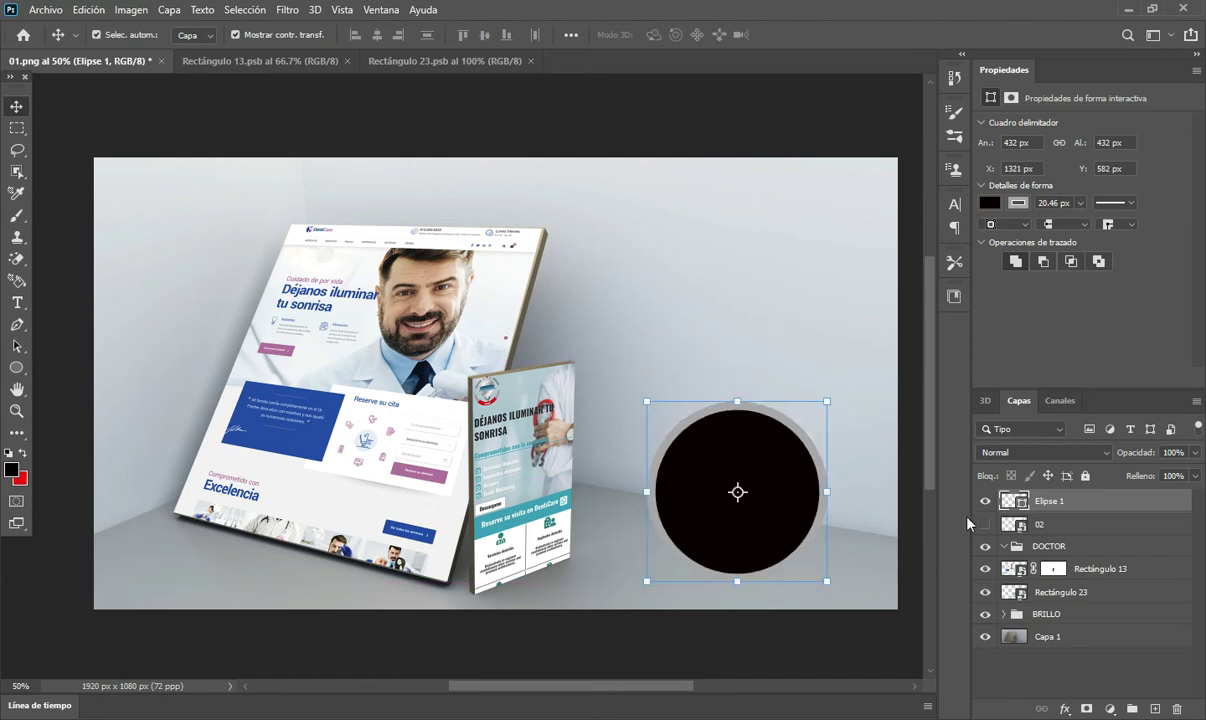
Show the 02 design, place its layer above the circle and clip it to the circle with a clipping mask.
left_click(986, 526)
left_click(721, 322)
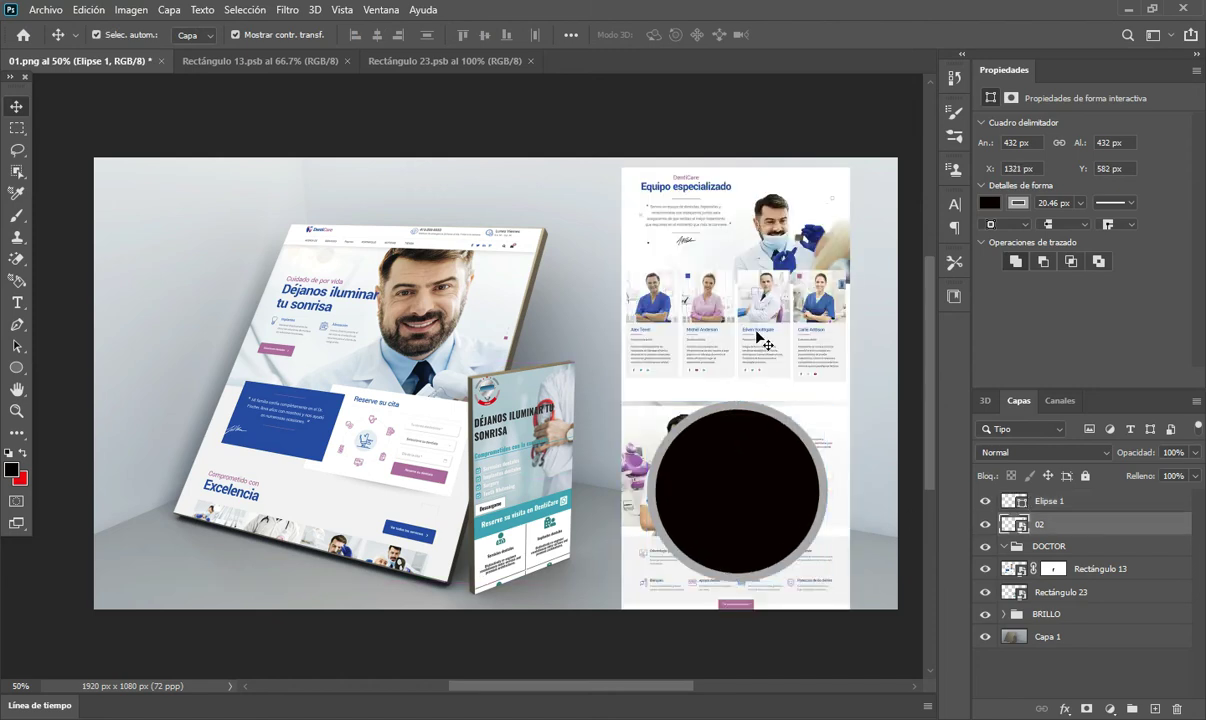
mouse_move(1040, 524)
left_mouse_down()
mouse_move(1030, 475)
mouse_move(1040, 505)
left_mouse_up()
right_click(1040, 505)
left_click(880, 349)
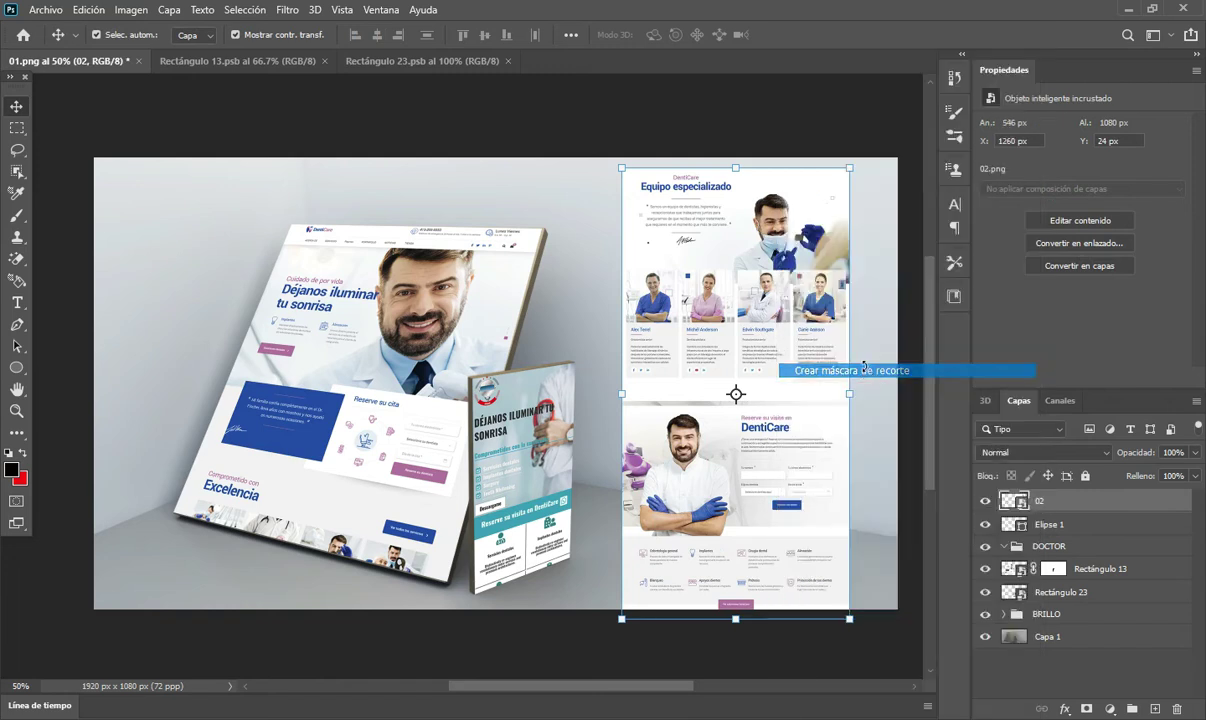
Shift the clipped design to X 1338 px, then move design and circle together so the circle sits at X 1315, Y 626 px.
left_click_drag(749, 493, 783, 500)
key("Left")
key("Left")
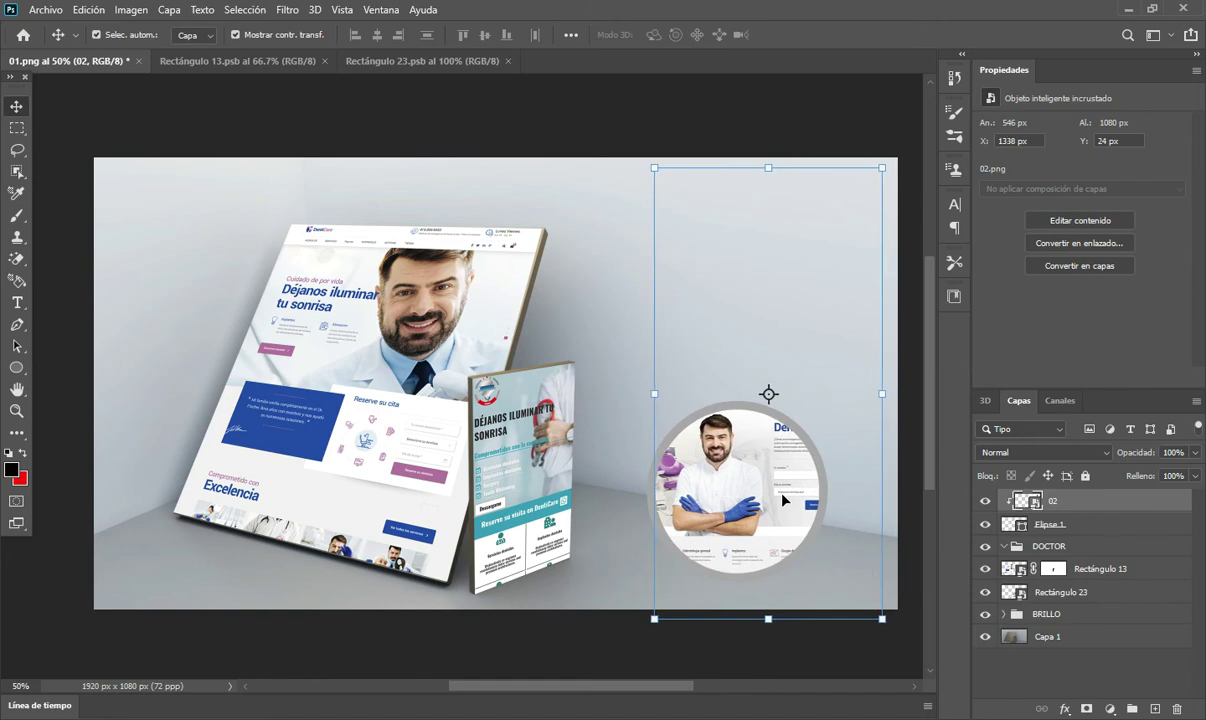
left_click(1050, 524, "ctrl")
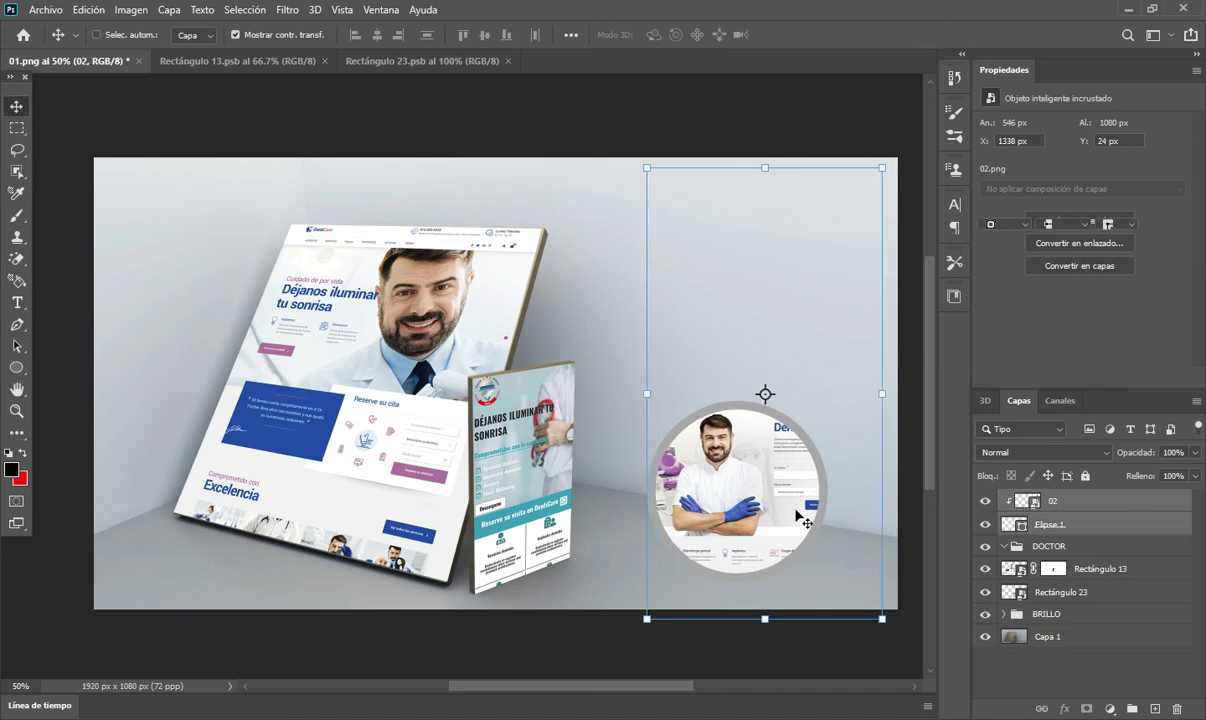
left_click_drag(775, 477, 771, 490, "ctrl")
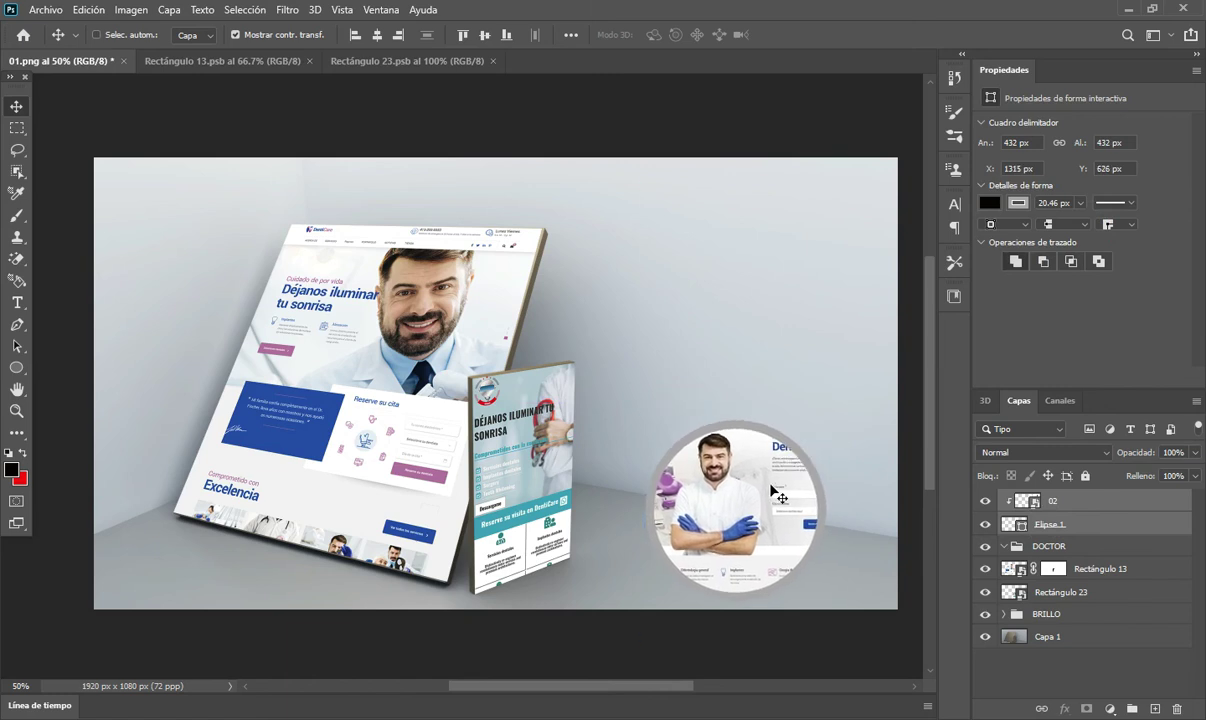
left_click(743, 127)
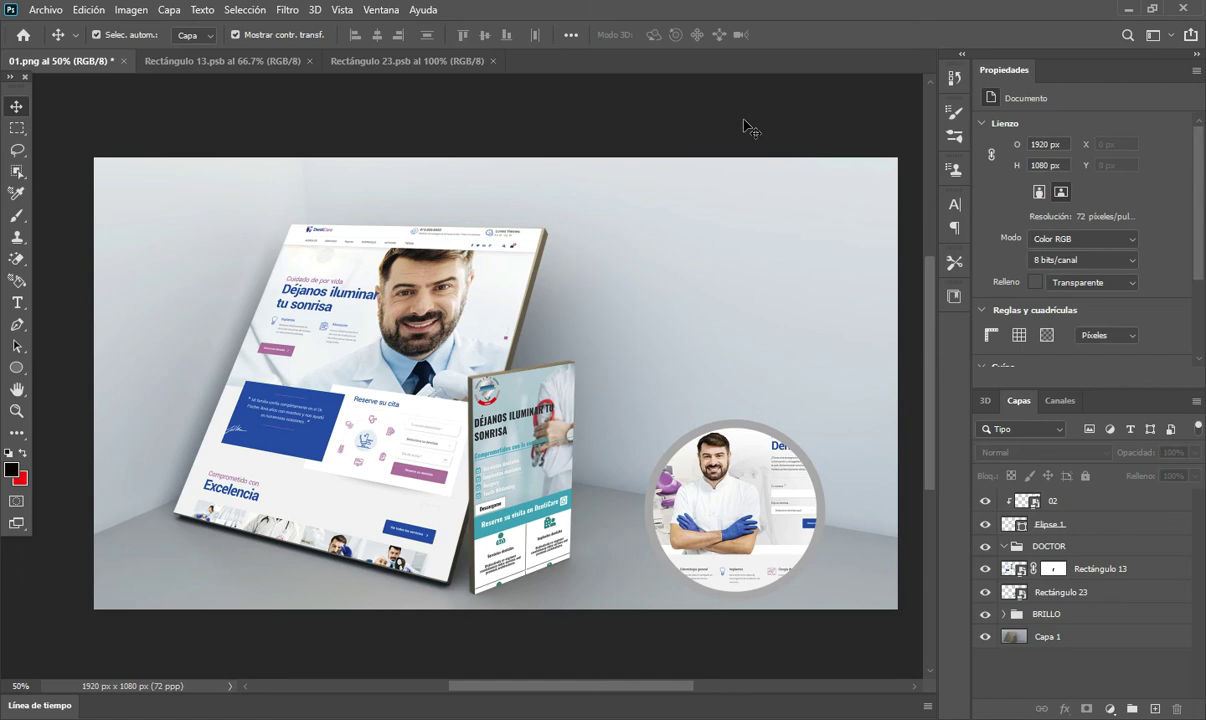
Add the text NUESTRA MARCA in Haettenschweiler on the wall above the circle, rotated 90° and enlarged to about 78 pt.
key("t")
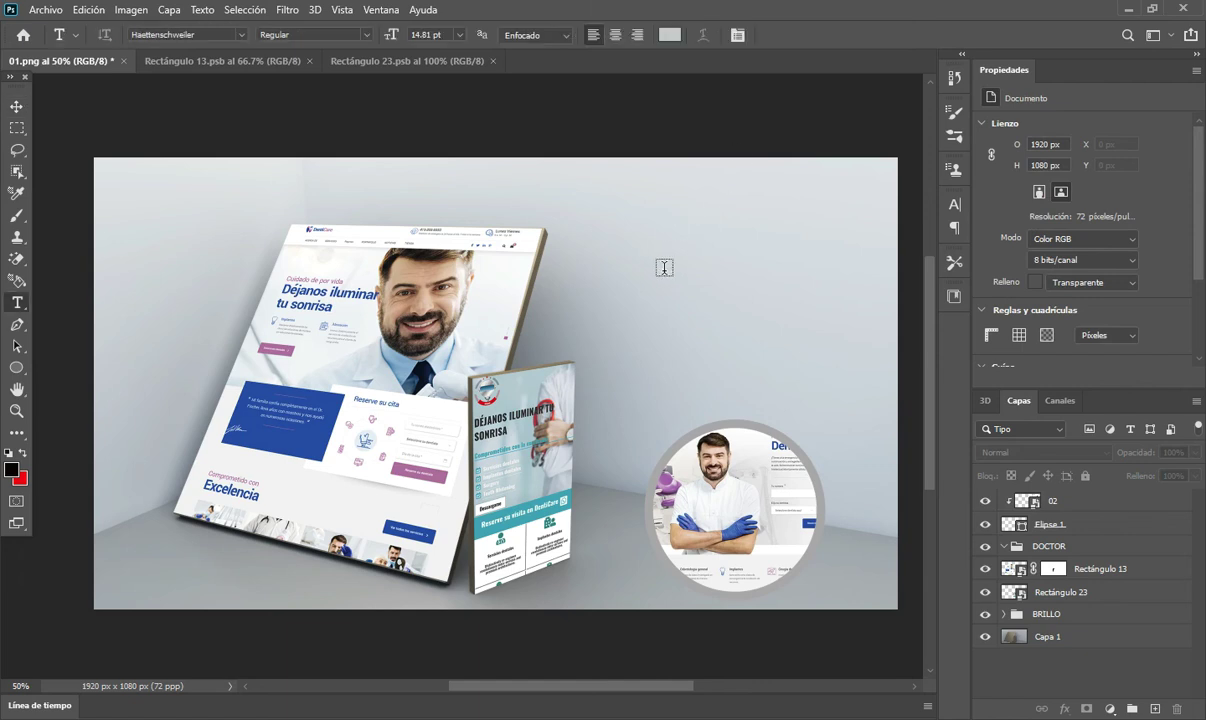
left_click(663, 268)
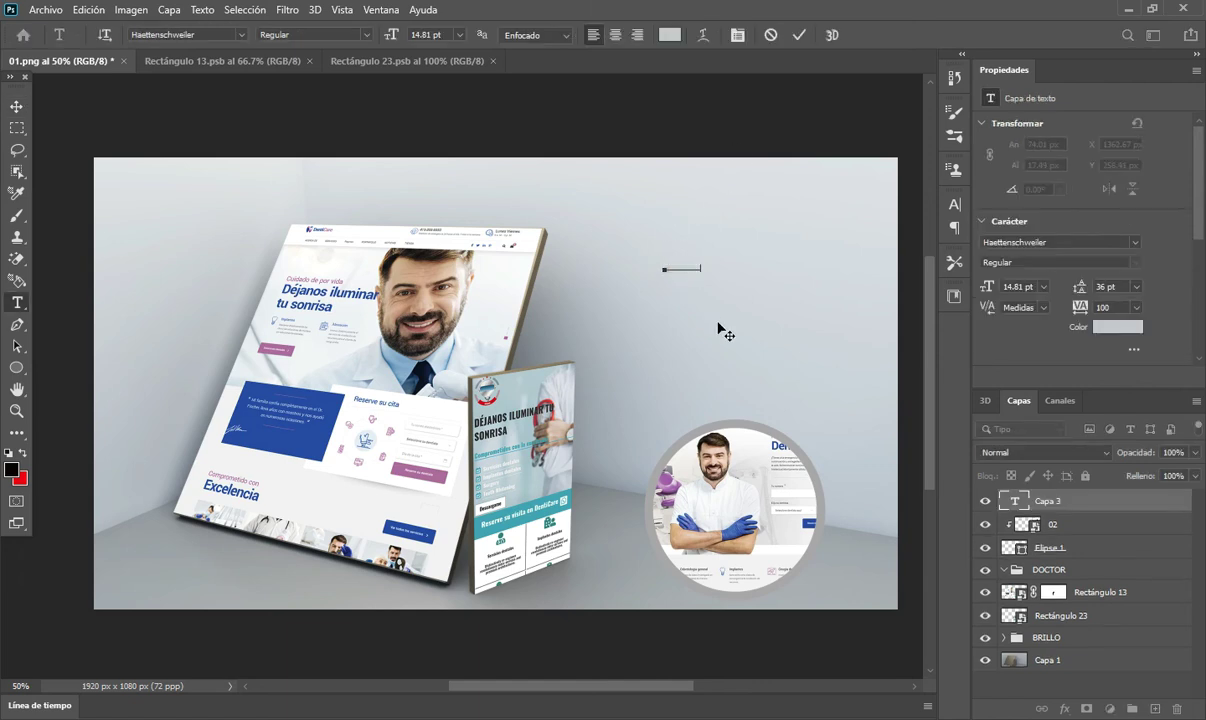
left_click(14, 107)
left_click_drag(703, 264, 803, 441)
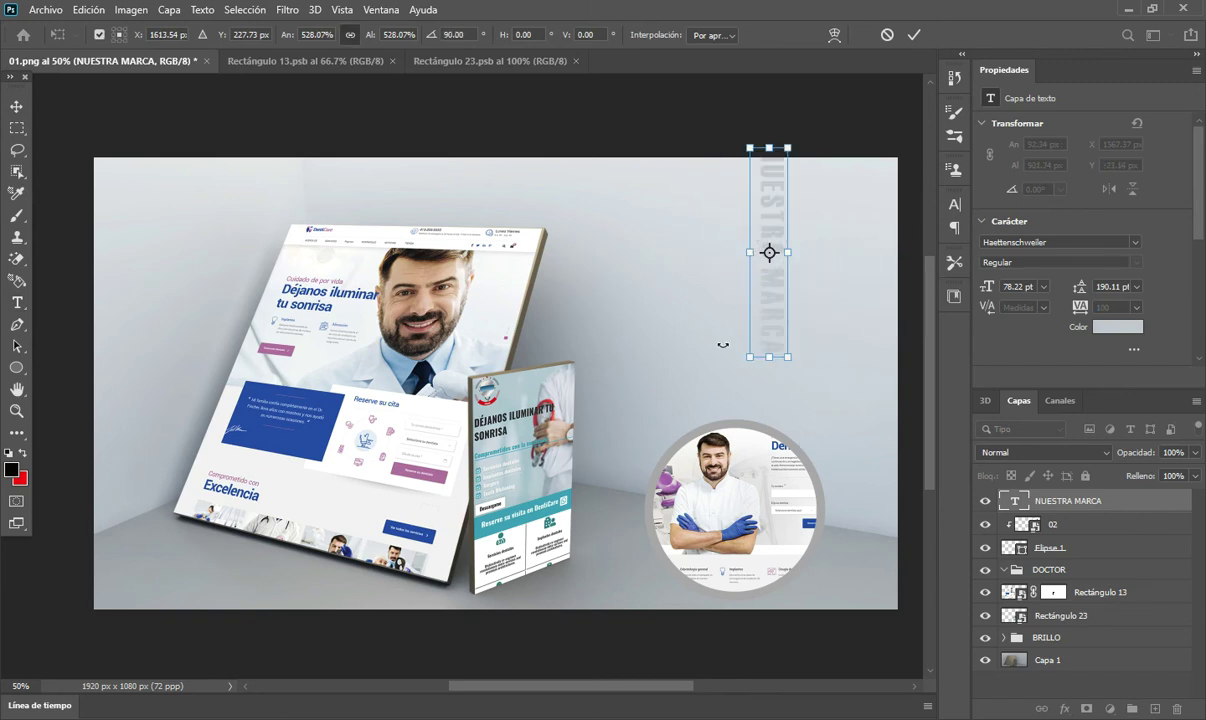
Enlarge the NUESTRA MARCA text to about 103.63 pt and place it along the image's right edge at X 1776, Y 101 px.
left_click_drag(748, 355, 737, 424)
key("ctrl+z")
left_click_drag(776, 241, 901, 318)
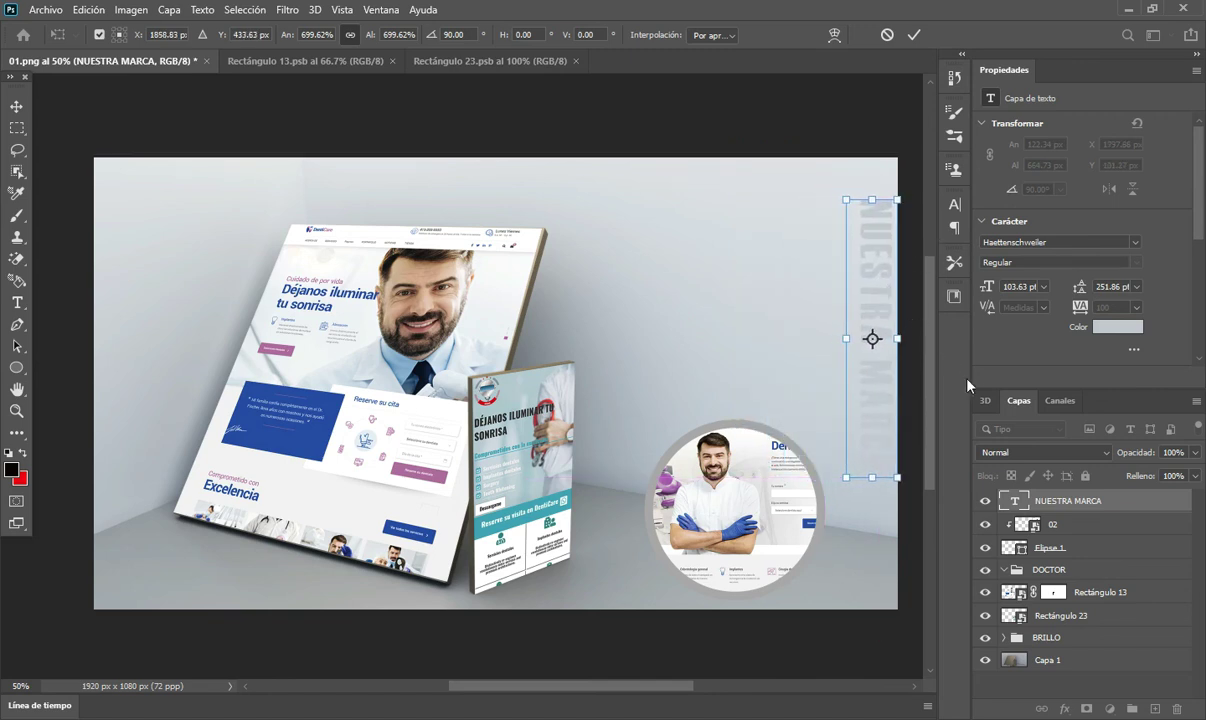
key("shift+Left")
left_click_drag(879, 289, 874, 277)
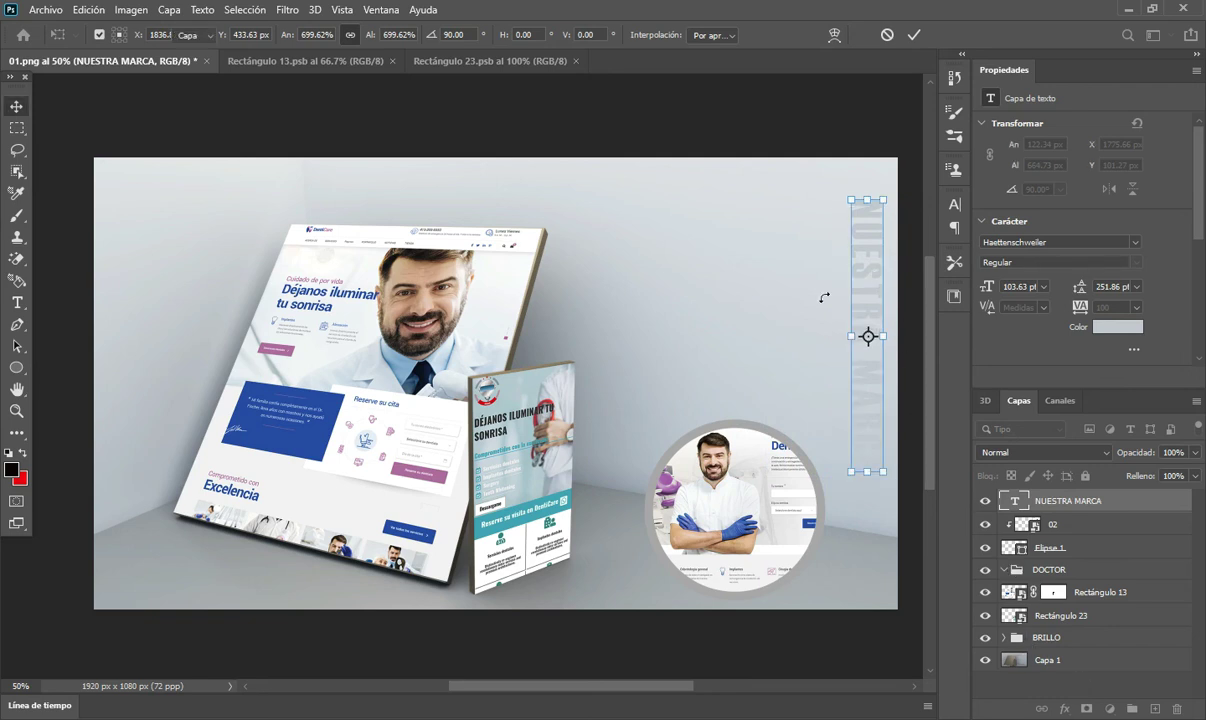
key("Return")
Apply a drop shadow to NUESTRA MARCA with 49% opacity, 2 px distance, 16% spread and 5 px size.
left_click(1064, 708)
left_click(1086, 702)
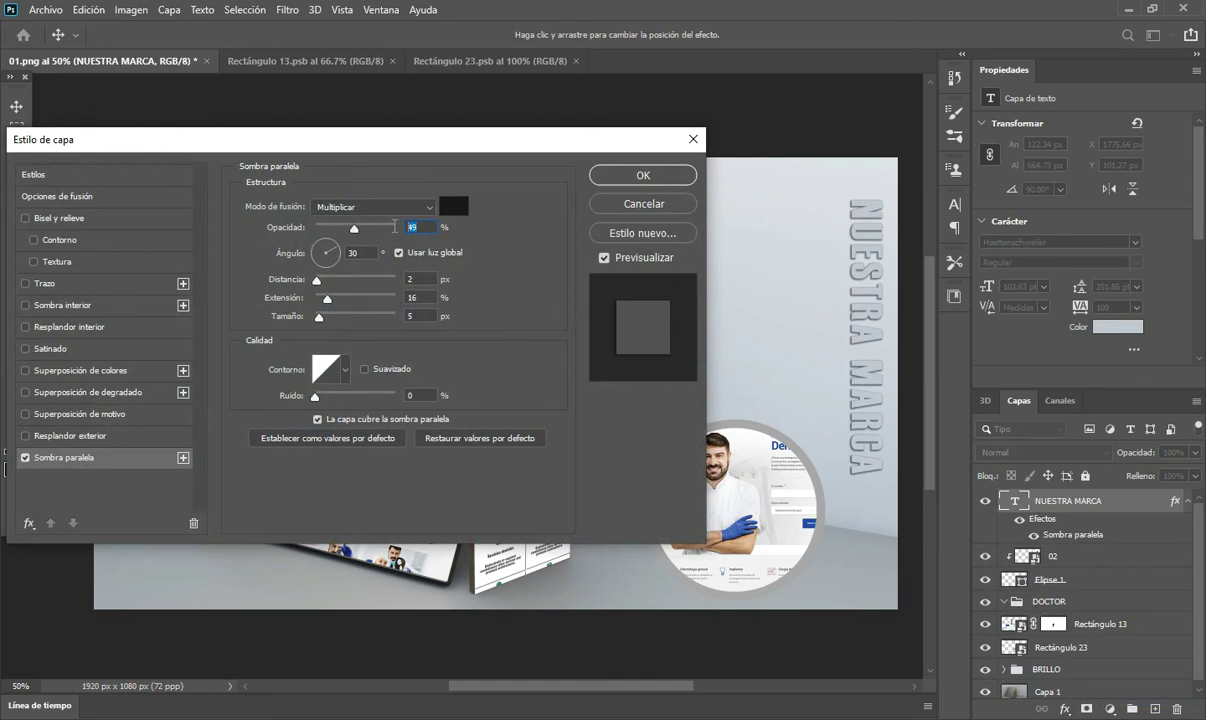
key("Tab")
key("Tab")
key("Tab")
key("Tab")
left_click(643, 175)
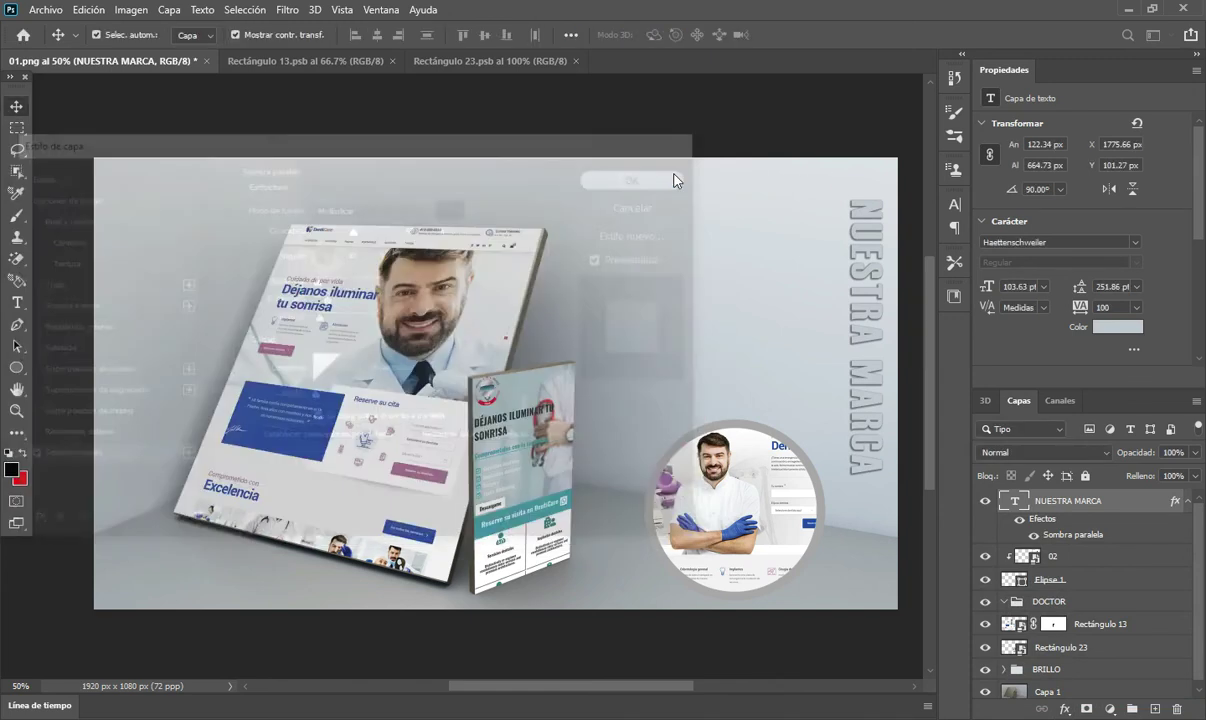
left_click(575, 123)
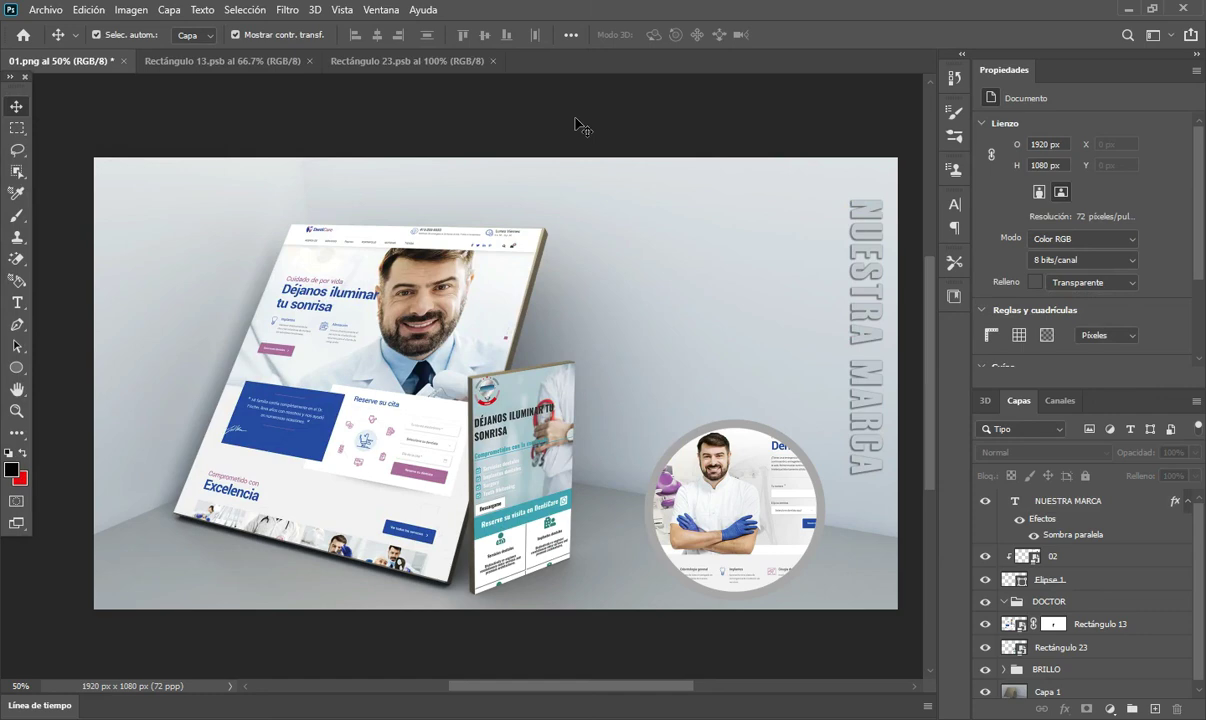
Place LOGO-04-01.png, scale it to about 325 × 320 px and position it above the circle at X 1347, Y 203 px.
left_click(427, 718)
left_click_drag(478, 125, 747, 362)
key("Return")
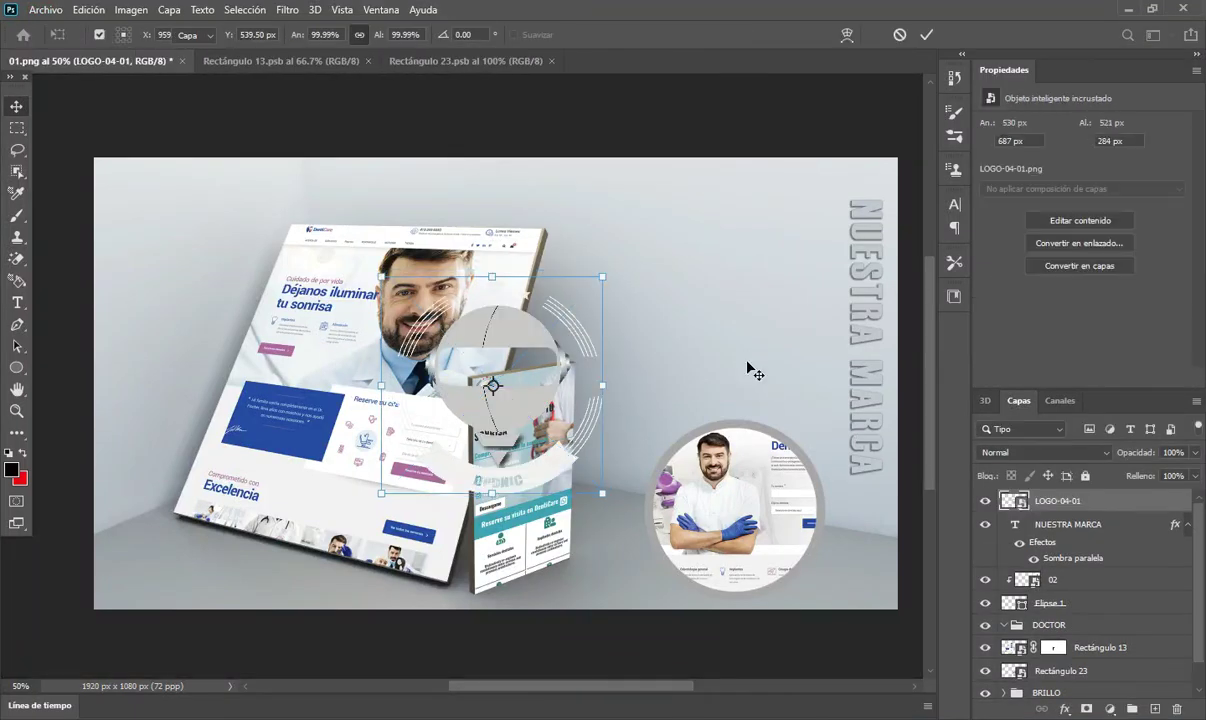
left_click_drag(603, 276, 499, 347)
left_click_drag(452, 418, 729, 299)
key("Return")
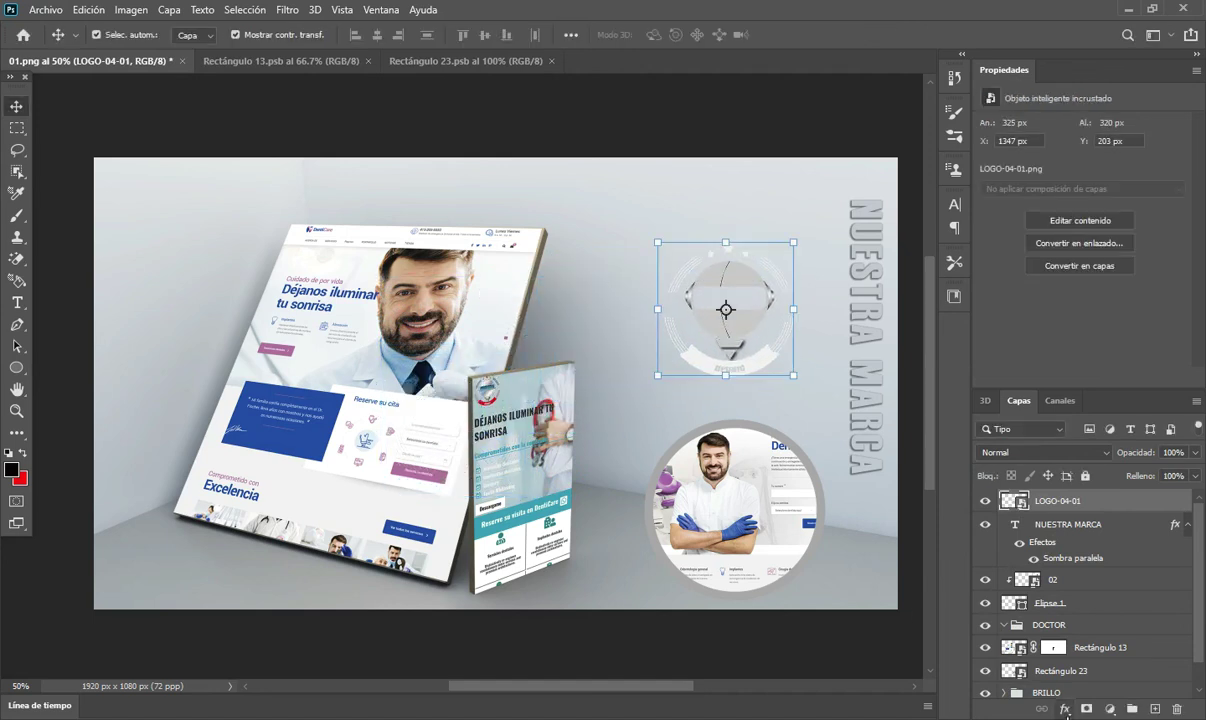
Apply a drop shadow to the logo with 49% opacity, 2 px distance, 16% spread and 5 px size.
left_click(1065, 709)
left_click(1062, 706)
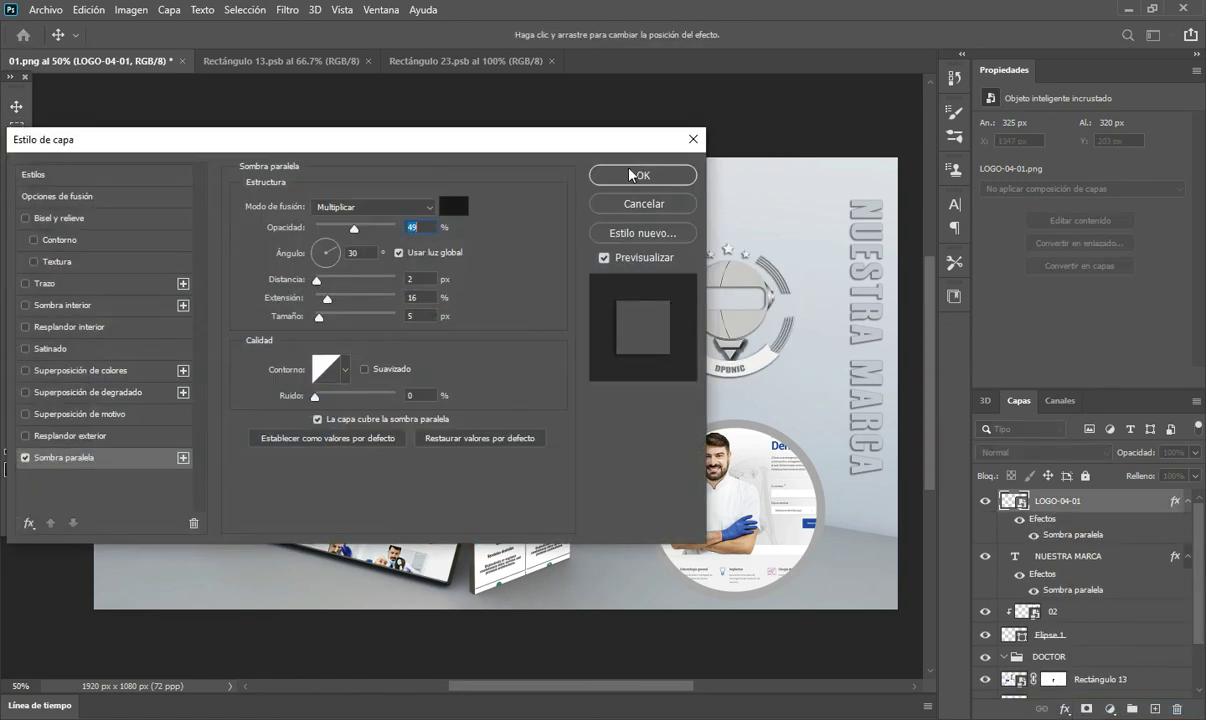
left_click(631, 175)
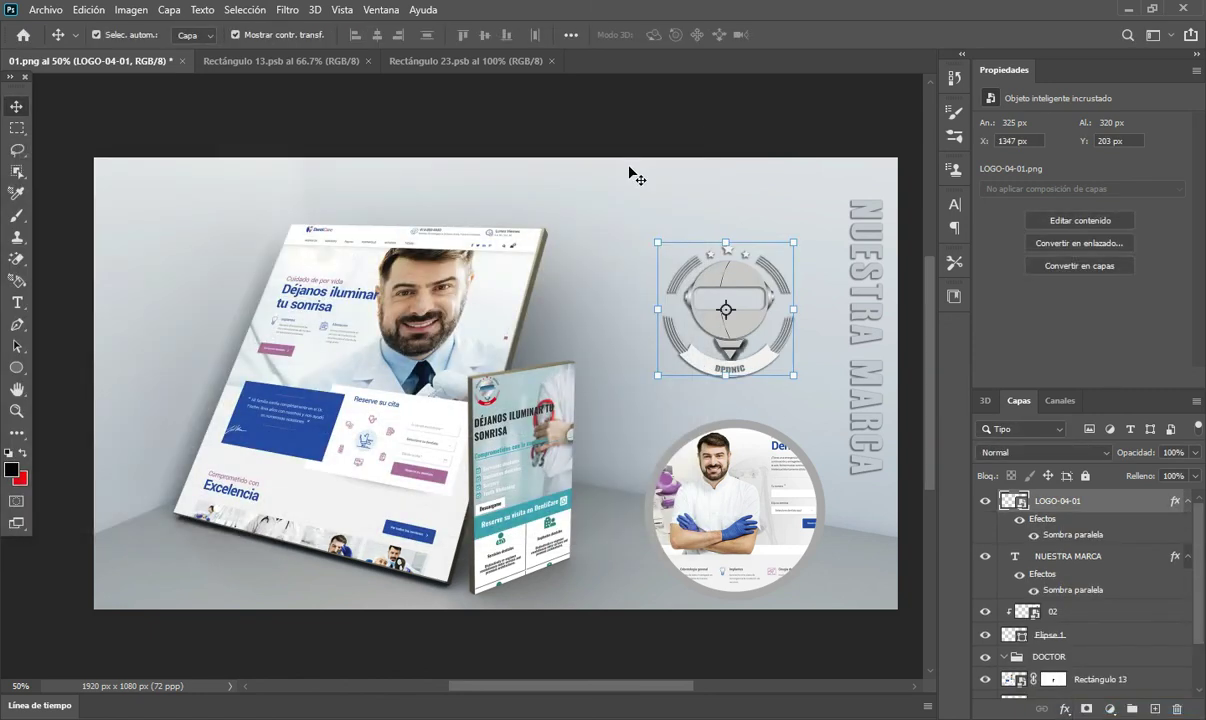
left_click(654, 113)
left_click(733, 289)
left_click(707, 137)
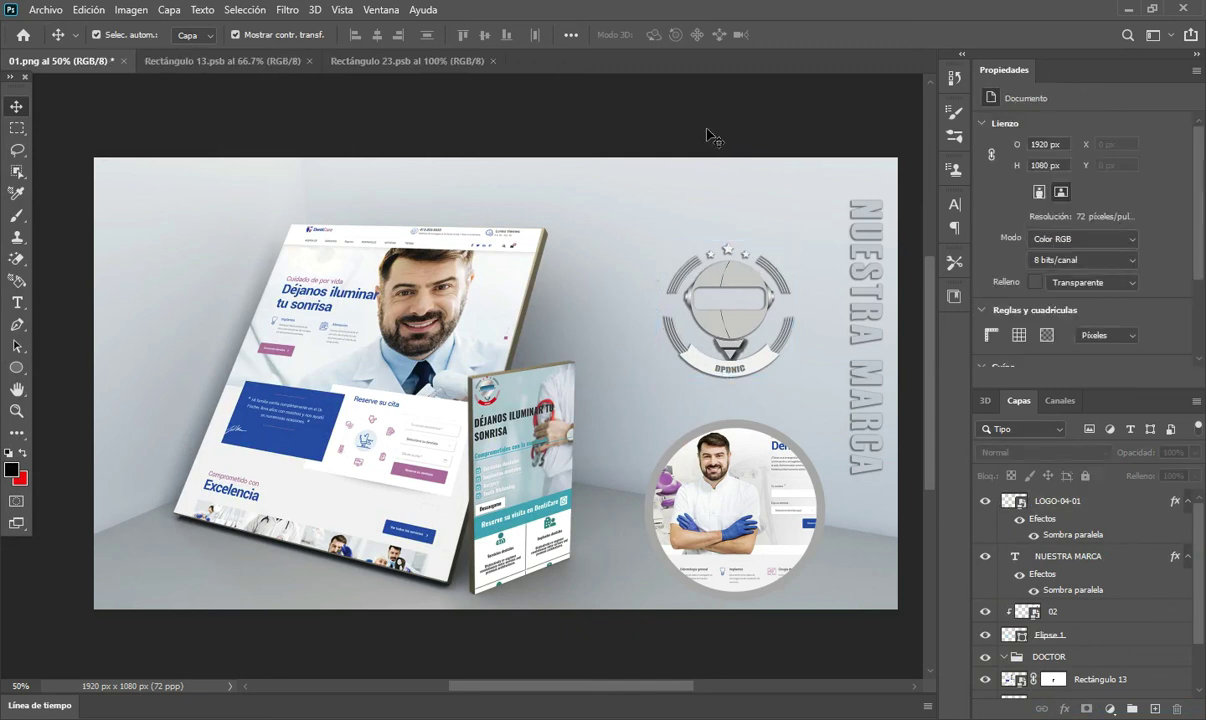
Save the mockup to the Escritorio folder as a JPEG named 01, with quality 11 (Máxima) and the standard baseline format.
left_click(46, 10)
mouse_move(83, 253)
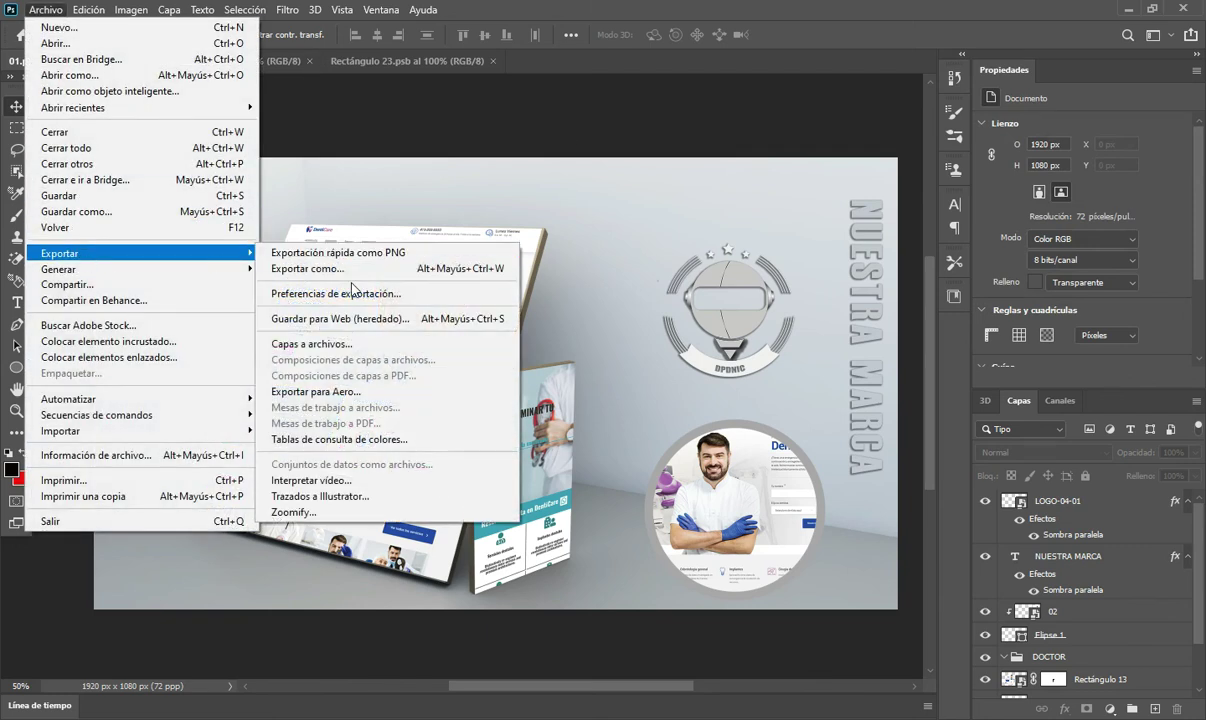
left_click(108, 210)
left_click(689, 519)
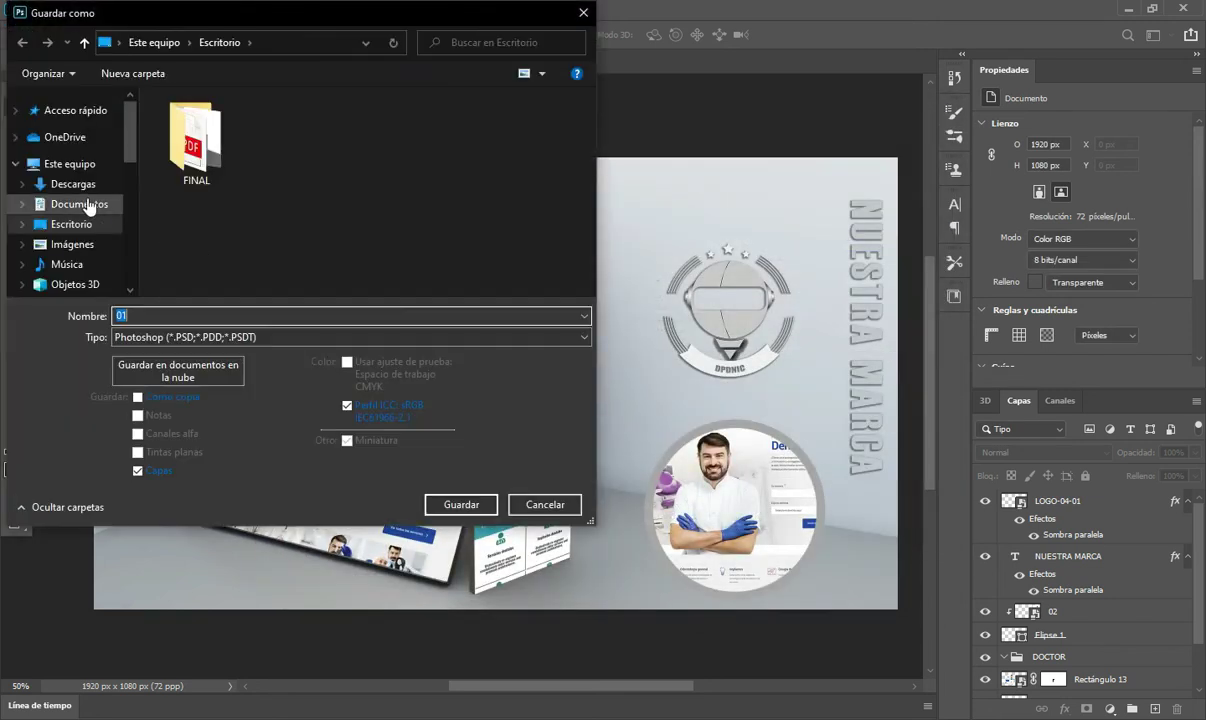
left_click(75, 224)
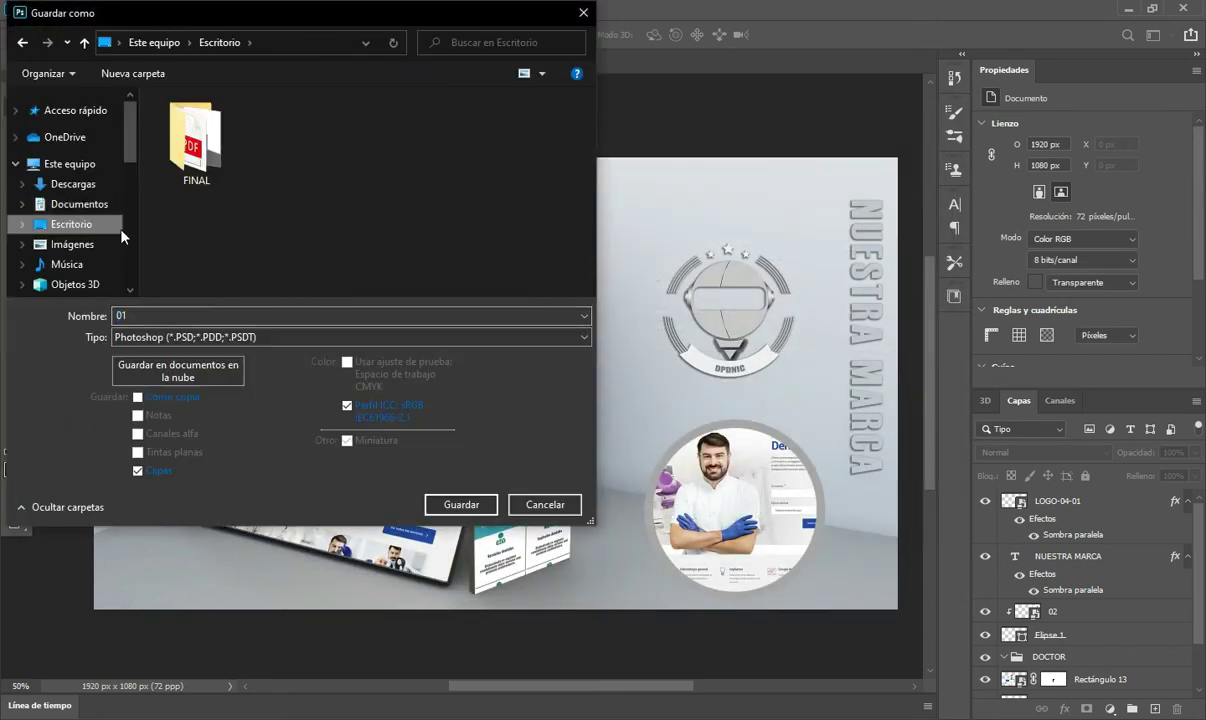
left_click(168, 337)
left_click(168, 492)
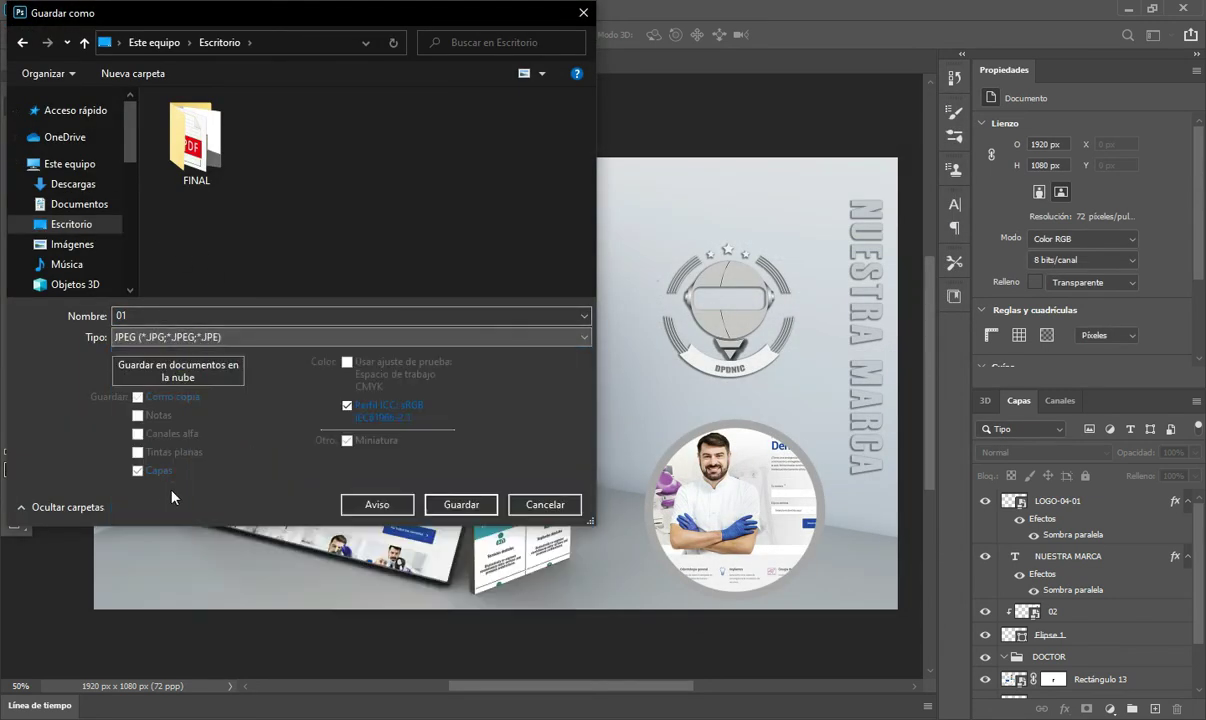
left_click(461, 505)
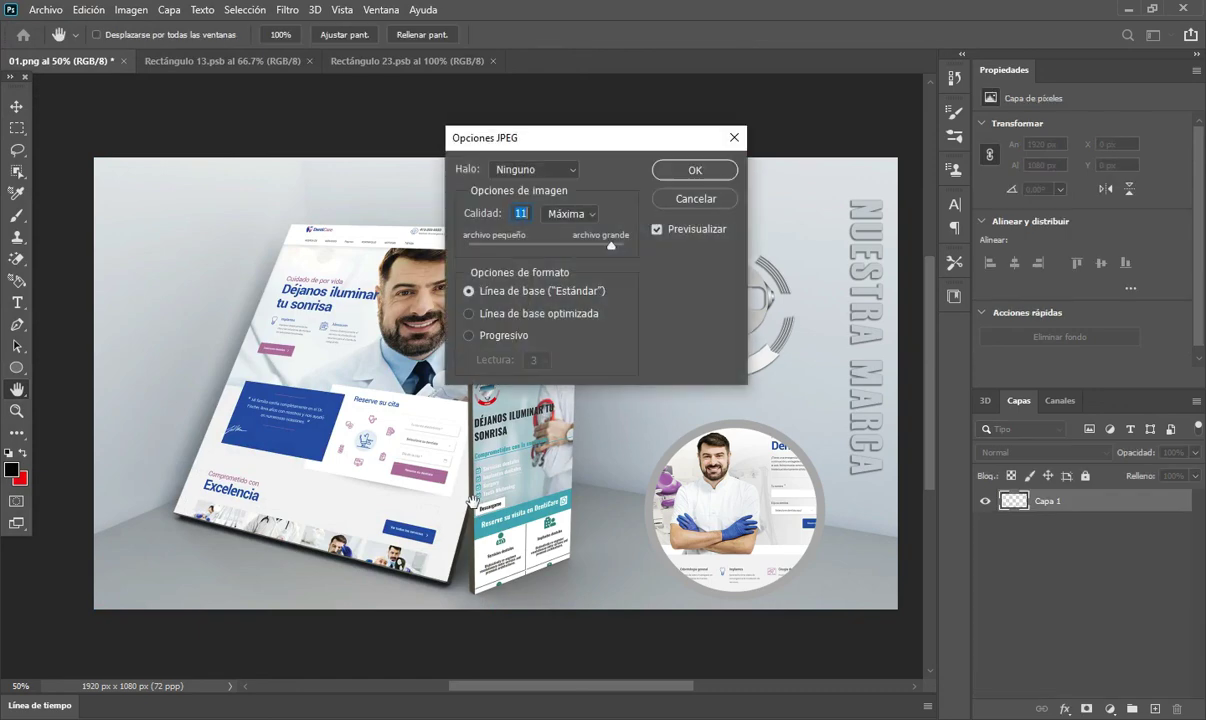
left_click(693, 170)
Switch to File Explorer and view the original render 01.png and the exported mockup 01.jpg from the Escritorio folder in Photos, closing each.
left_click(1128, 9)
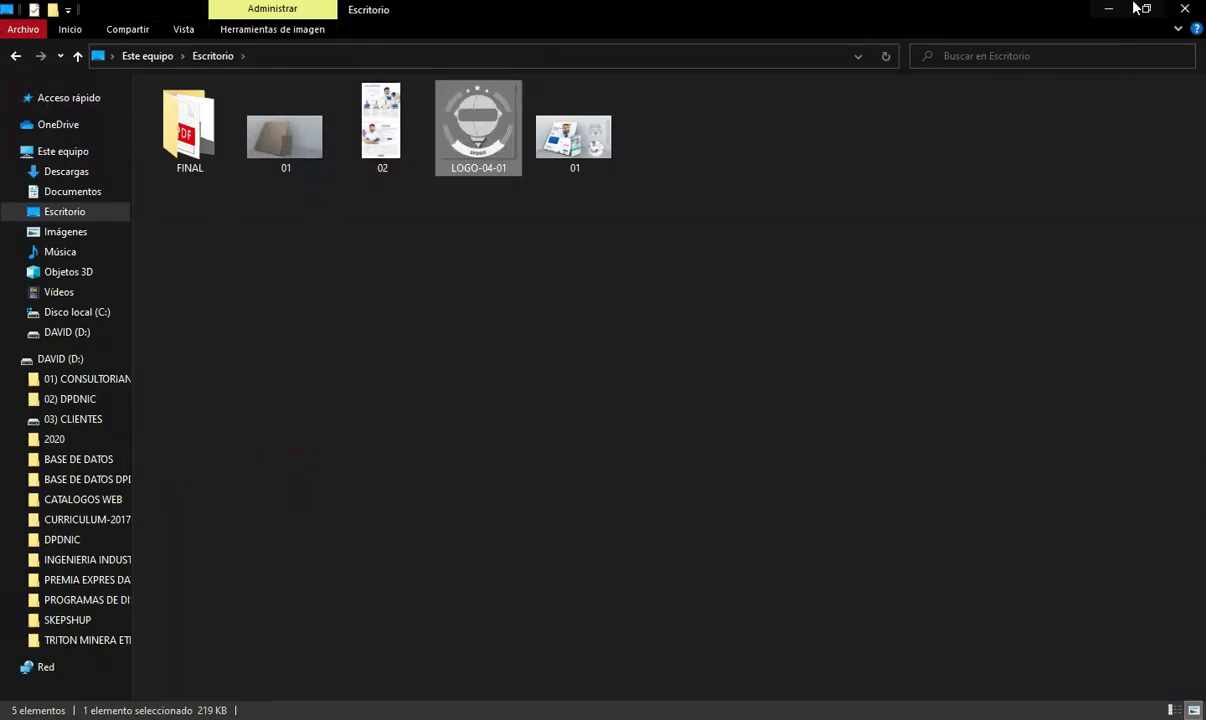
left_click(584, 287)
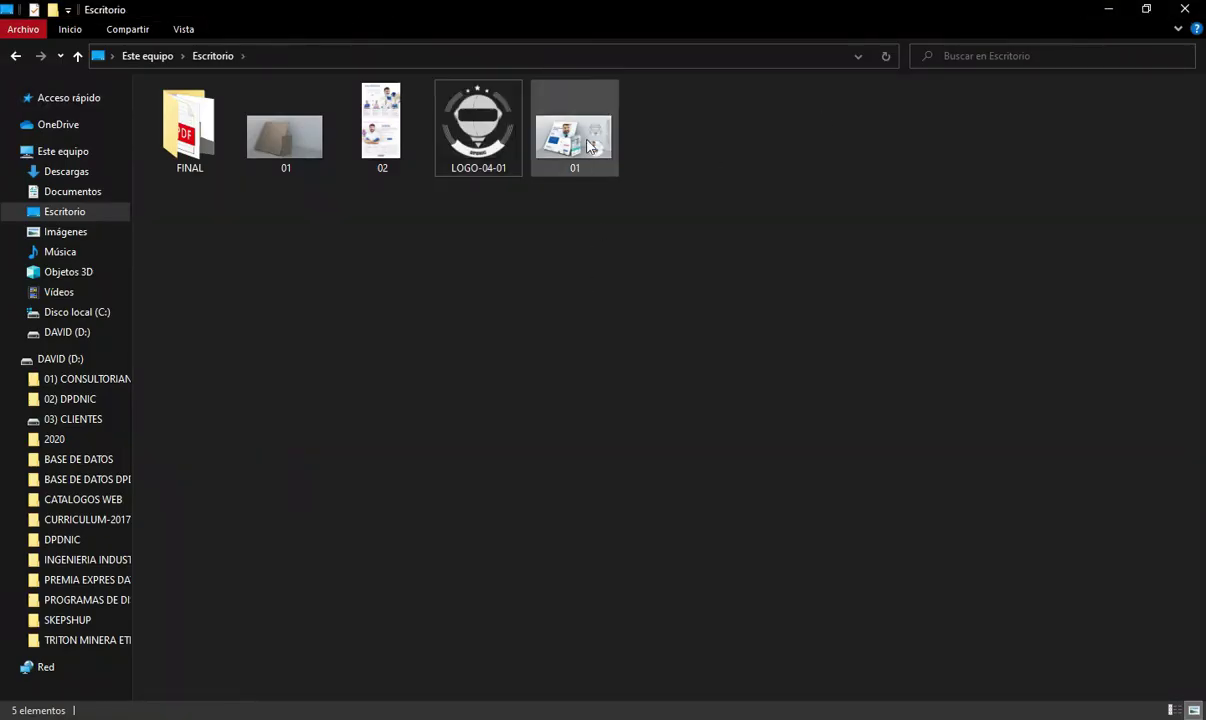
left_click(327, 147)
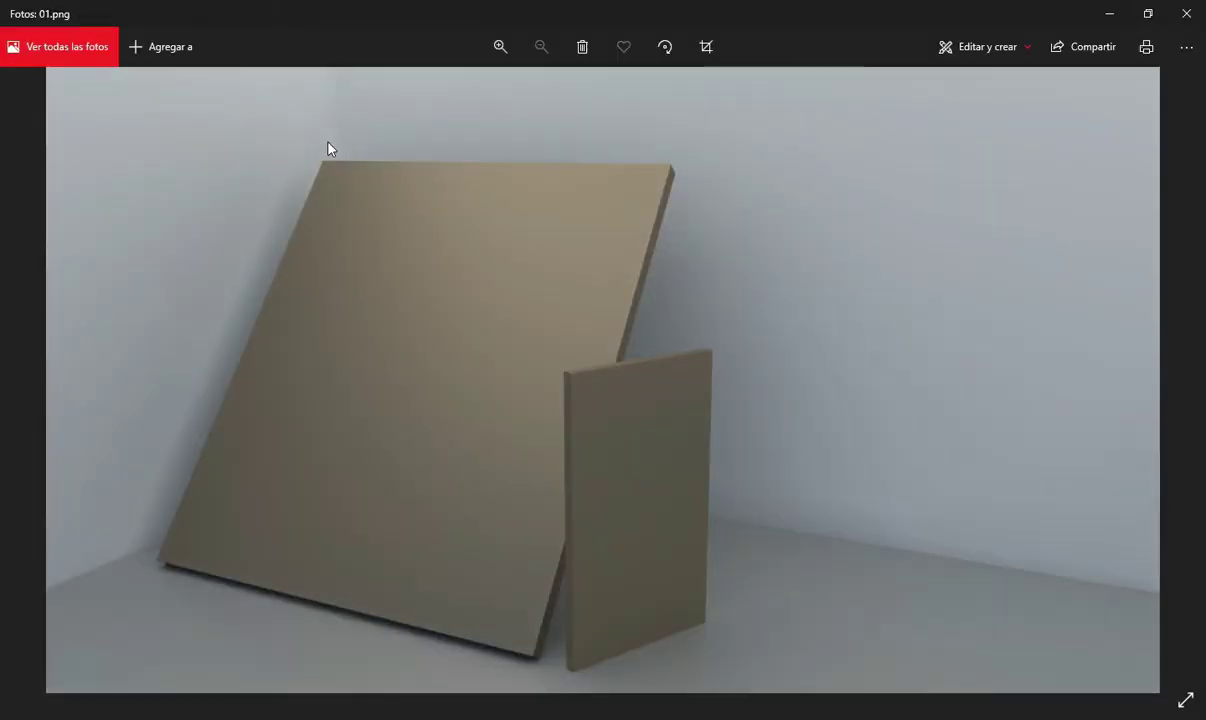
left_click(1186, 13)
left_click(555, 163)
double_click(555, 163)
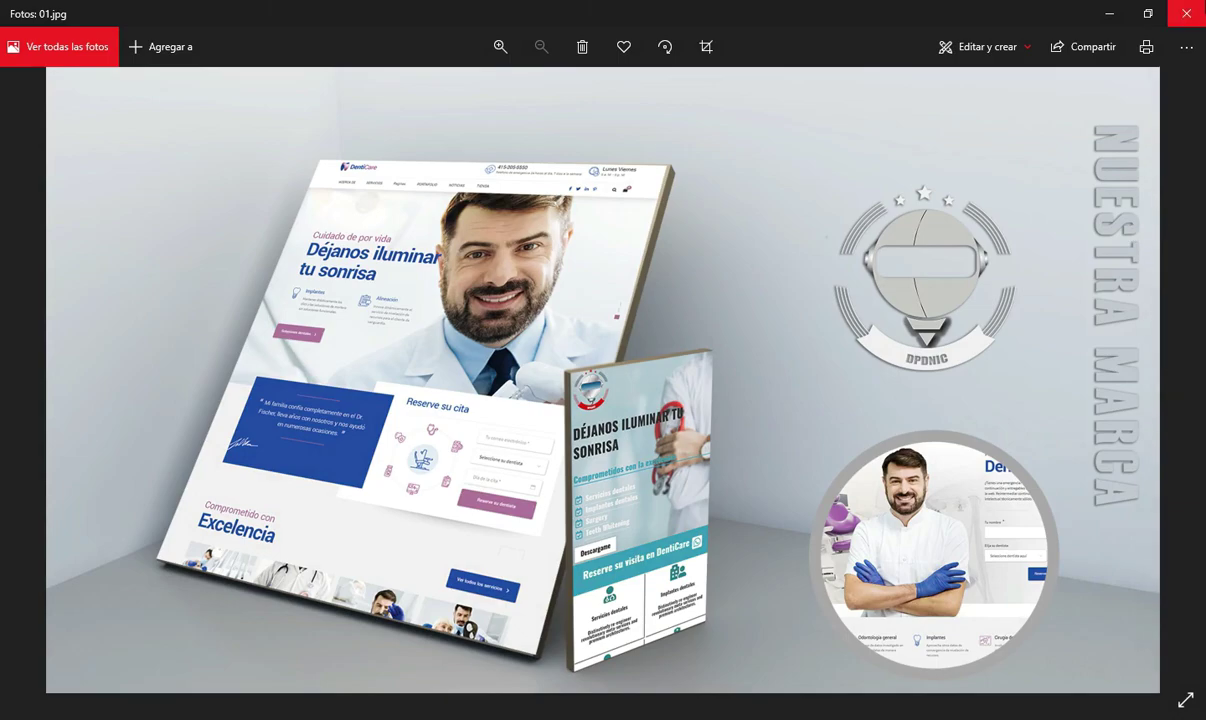
left_click(1186, 13)
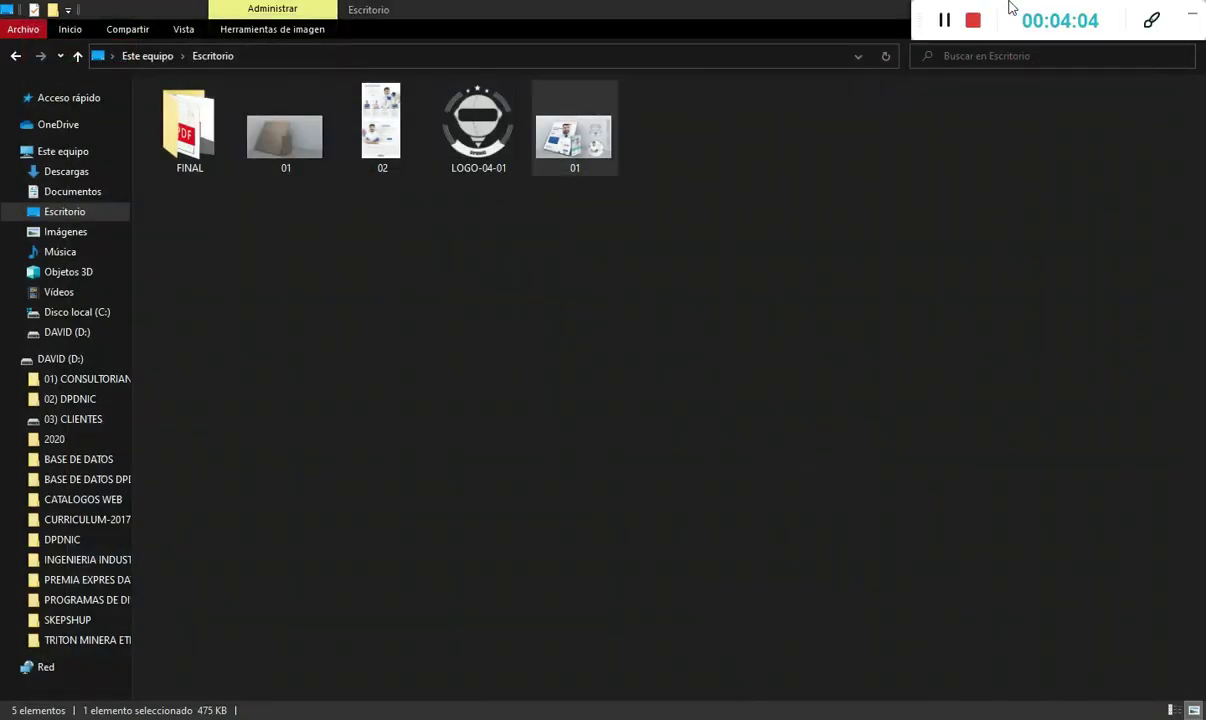
left_click(971, 21)
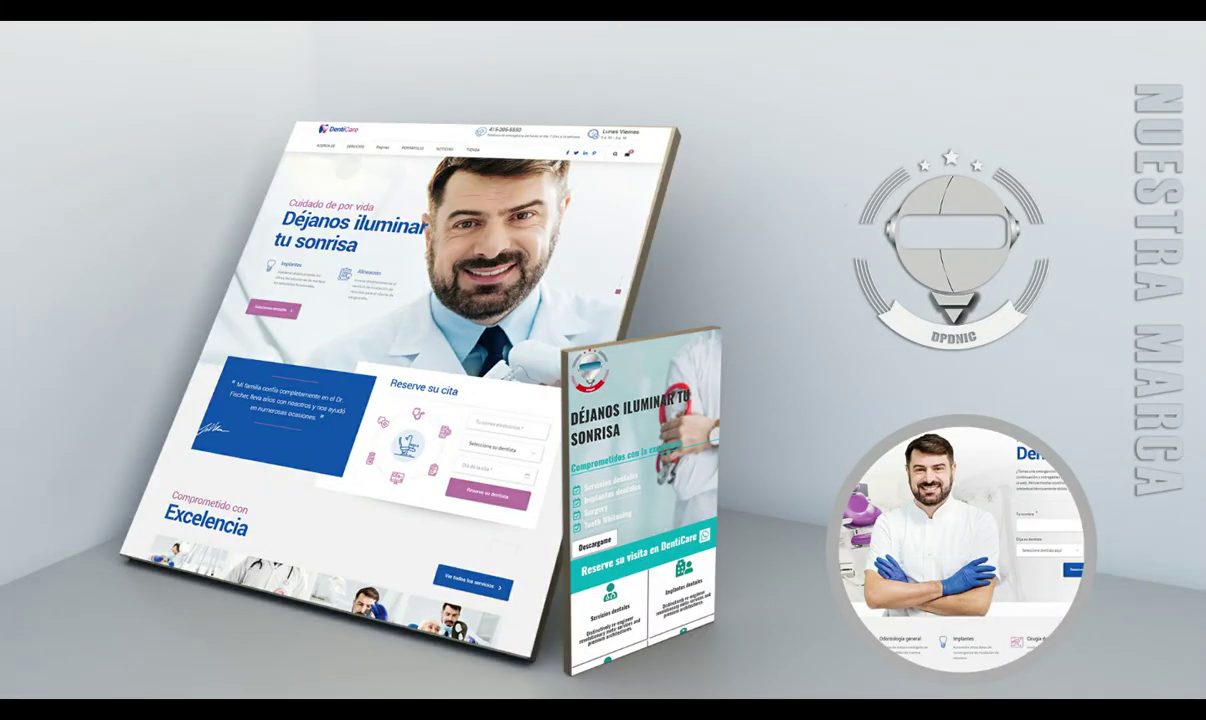